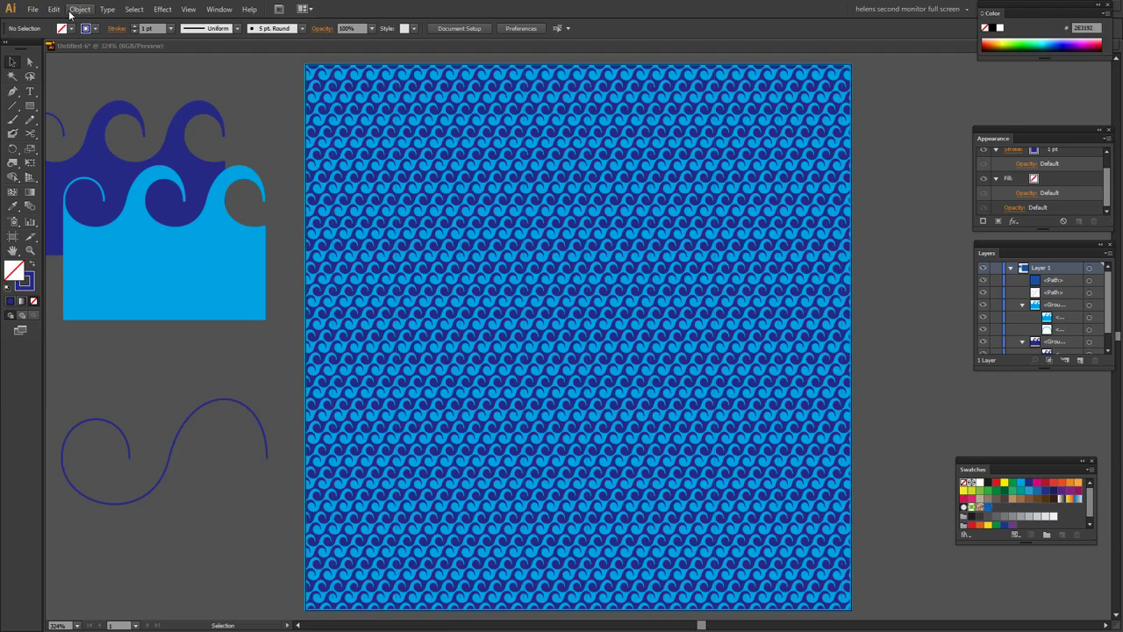
Create a new 288 × 288 pt document and turn on the grid
click(32, 10)
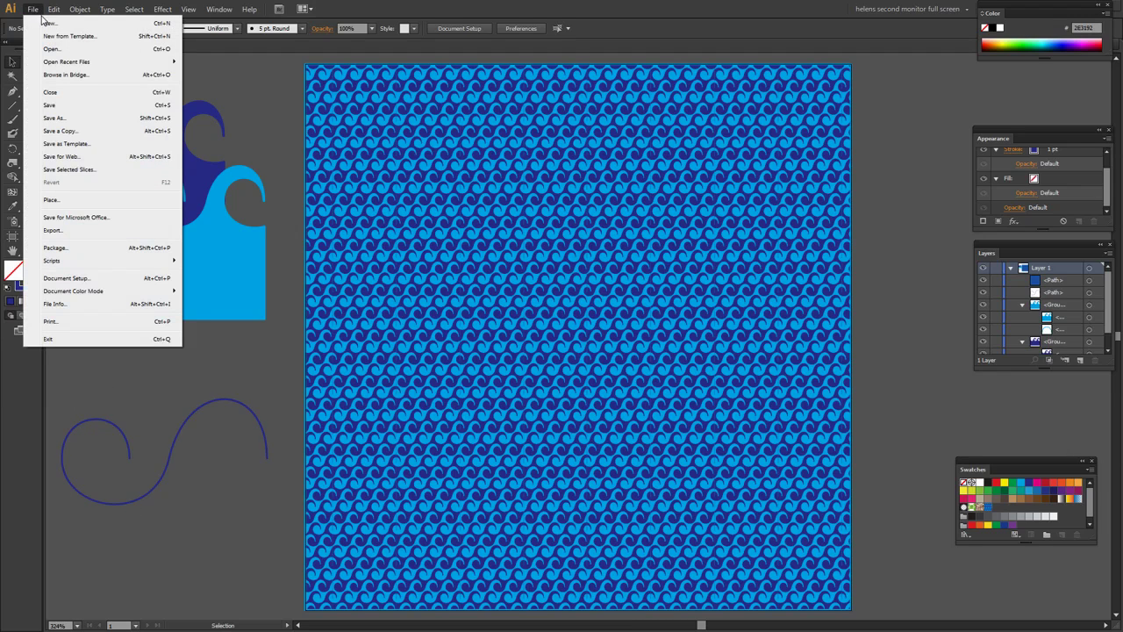
click(49, 23)
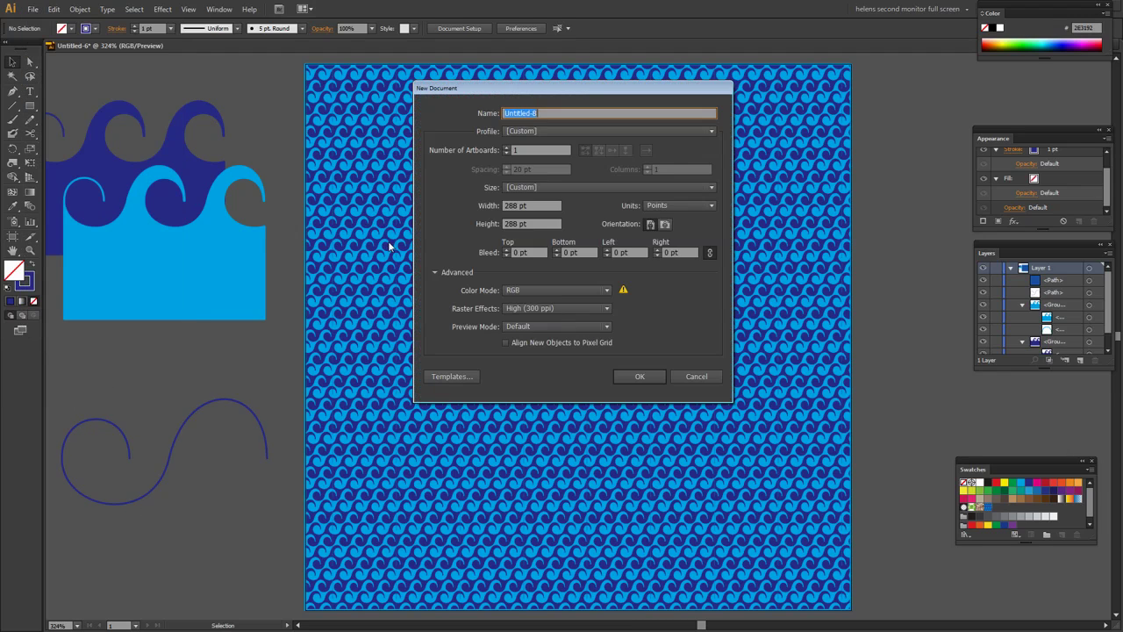
click(638, 375)
click(189, 9)
click(219, 394)
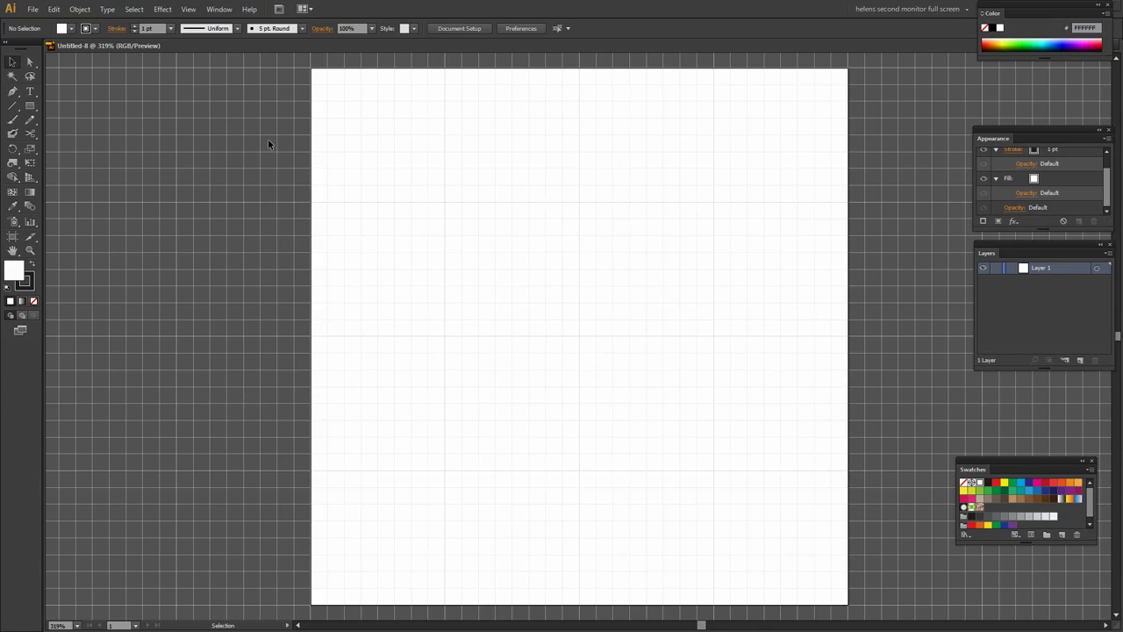
Set the stroke to the dark blue swatch and the fill to None
click(25, 281)
click(1029, 482)
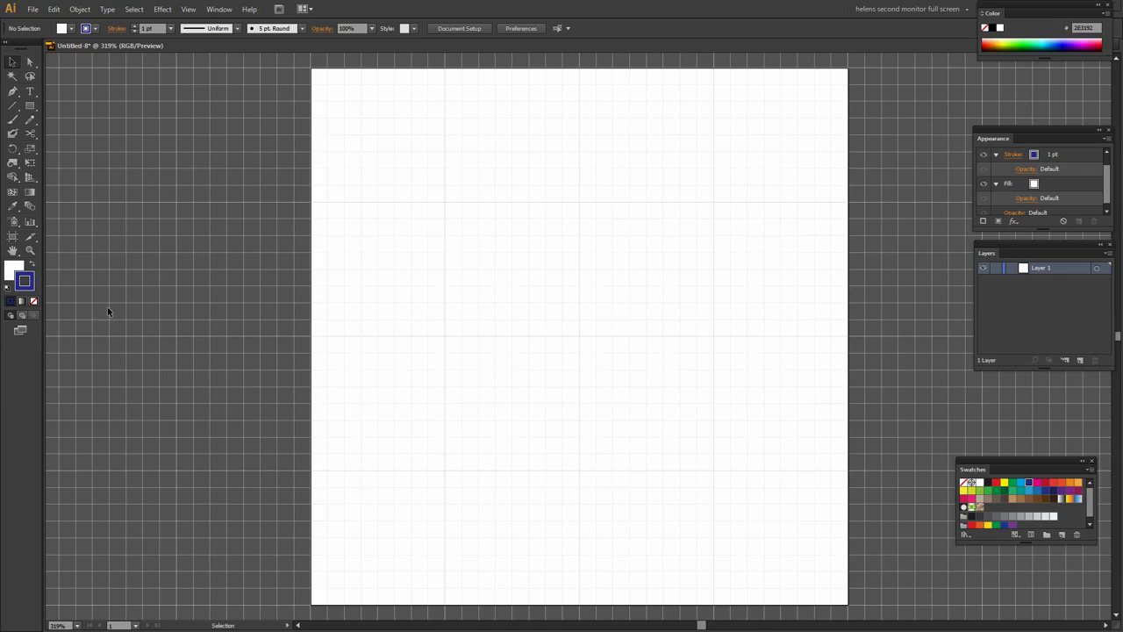
click(13, 270)
click(34, 301)
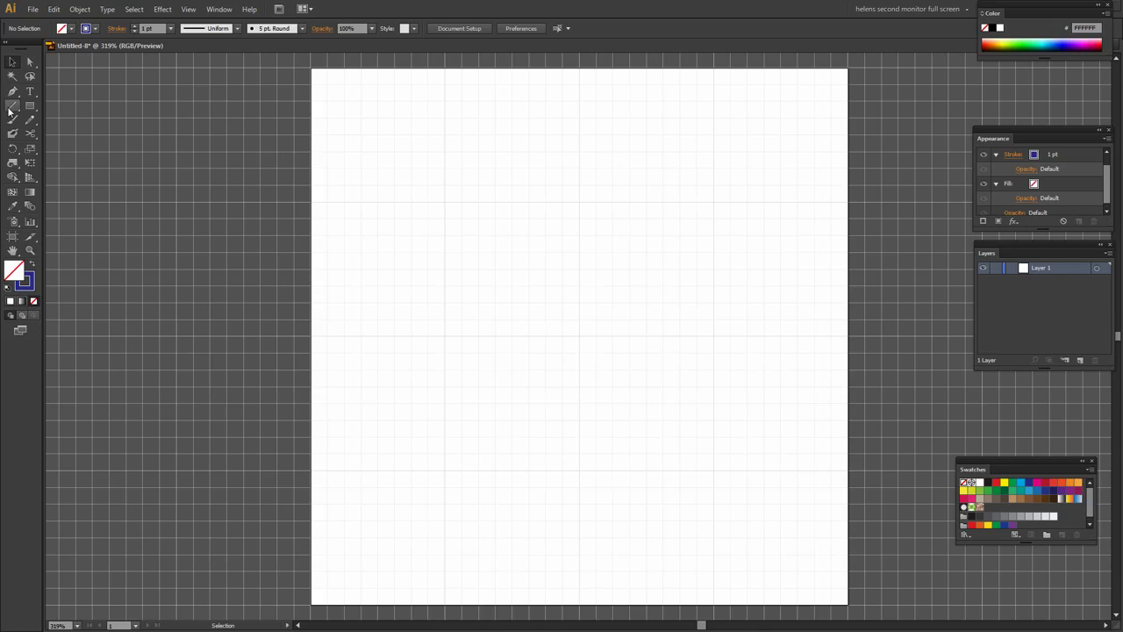
Draw a Pen path with vertical handles: a small curl sweeping into a tall arch ending straight down
click(15, 93)
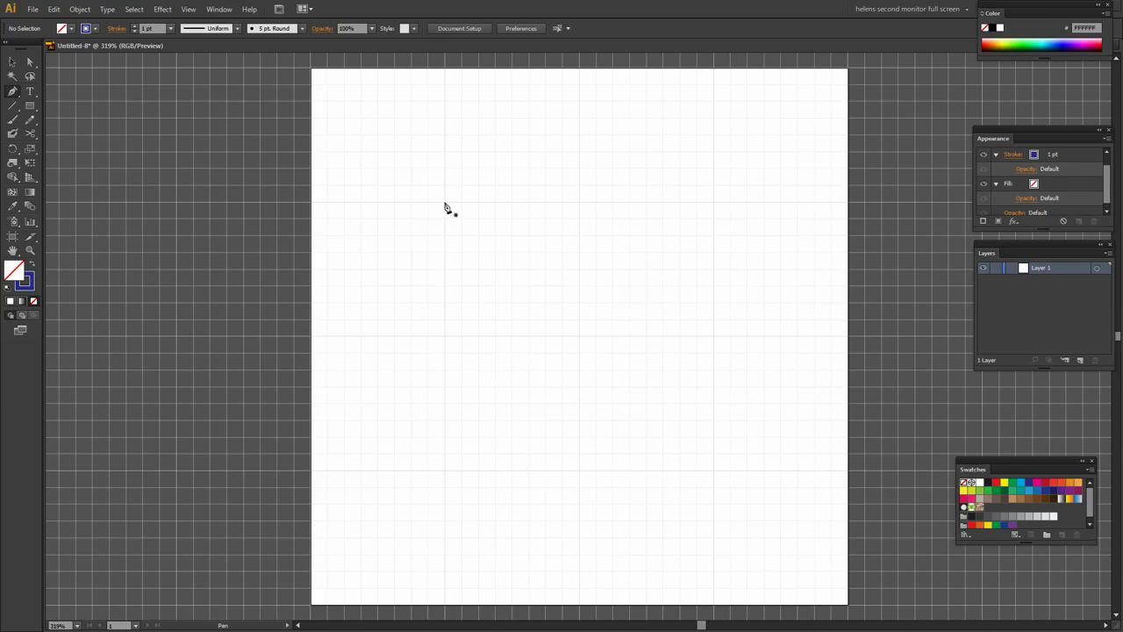
drag(444, 195, 443, 154)
drag(445, 154, 445, 150)
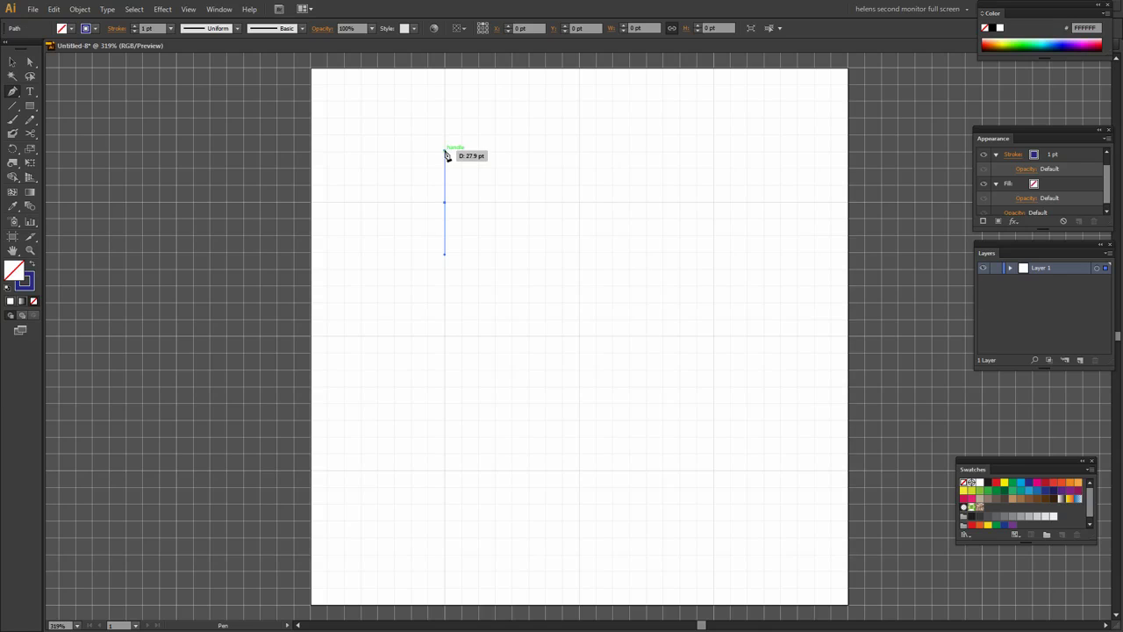
click(378, 204)
drag(378, 209, 377, 254)
mouse_move(377, 202)
mouse_down()
mouse_move(371, 249)
mouse_move(424, 262)
mouse_move(479, 224)
mouse_move(428, 207)
mouse_move(492, 207)
mouse_move(409, 190)
mouse_move(481, 211)
mouse_move(506, 138)
mouse_move(554, 110)
mouse_move(520, 134)
mouse_up()
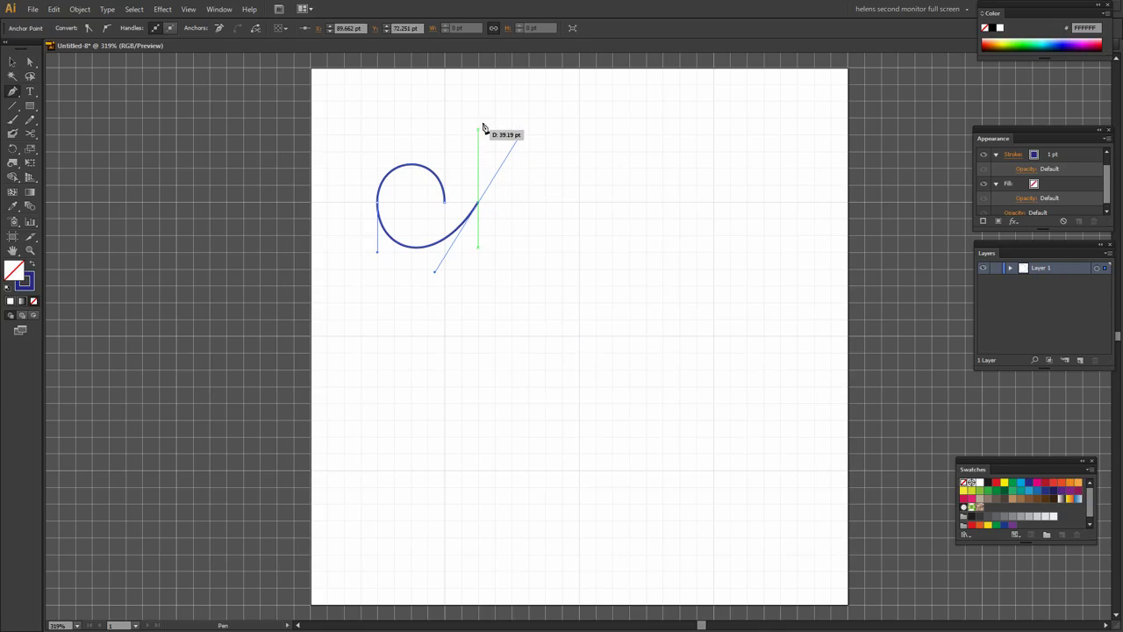
click(579, 205)
drag(579, 204, 579, 285)
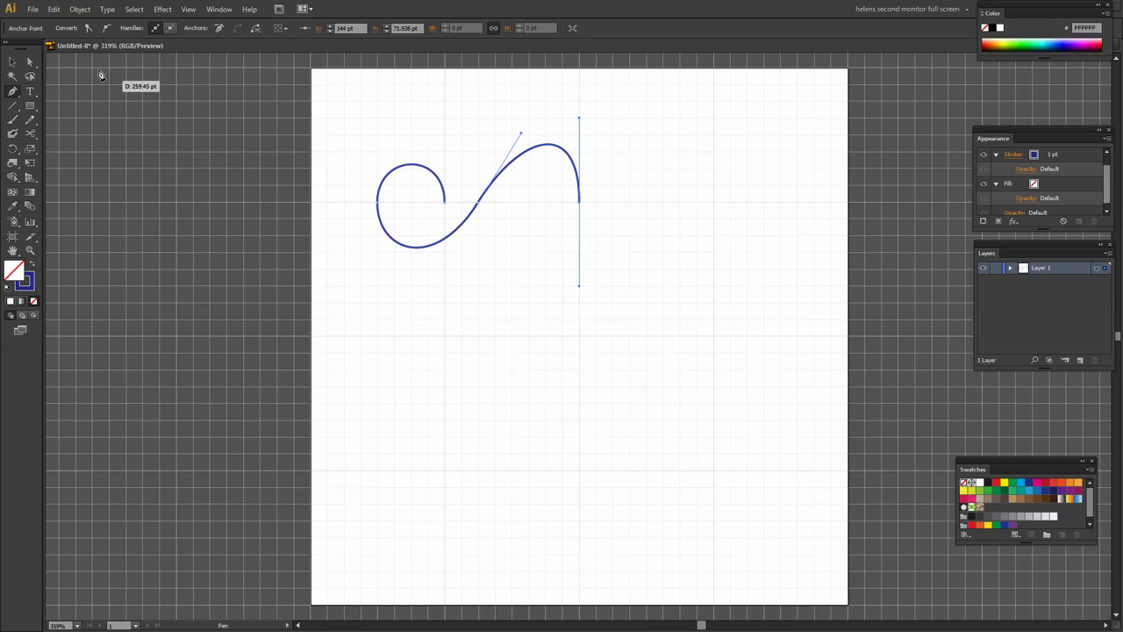
Drag the middle handle up-left so the curl flows smoothly into the arch
click(30, 62)
click(486, 289)
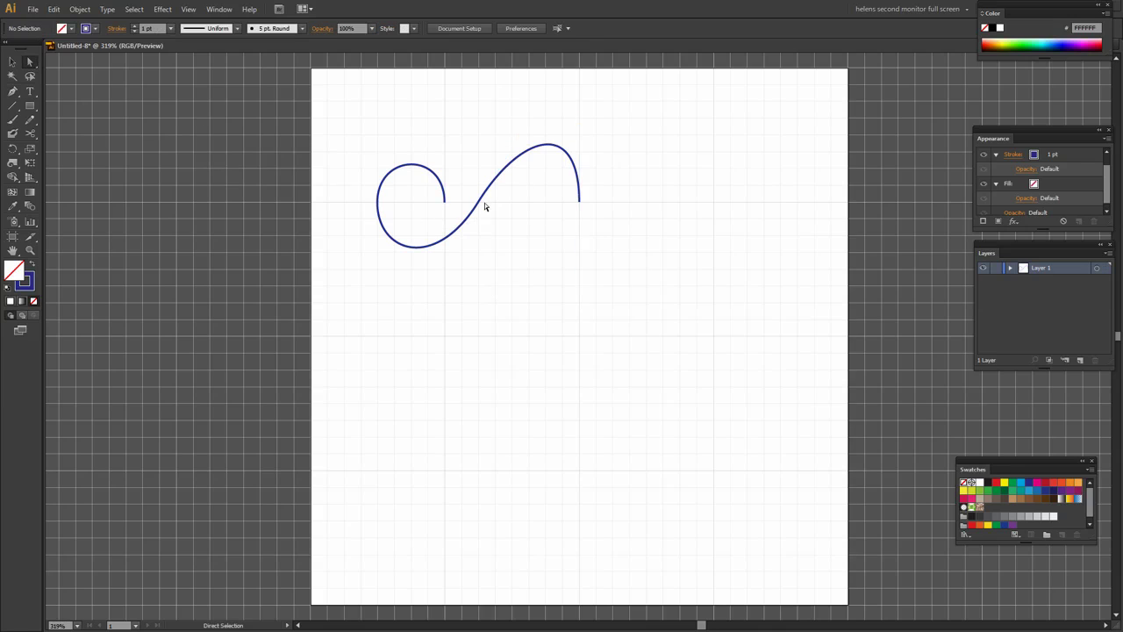
click(482, 203)
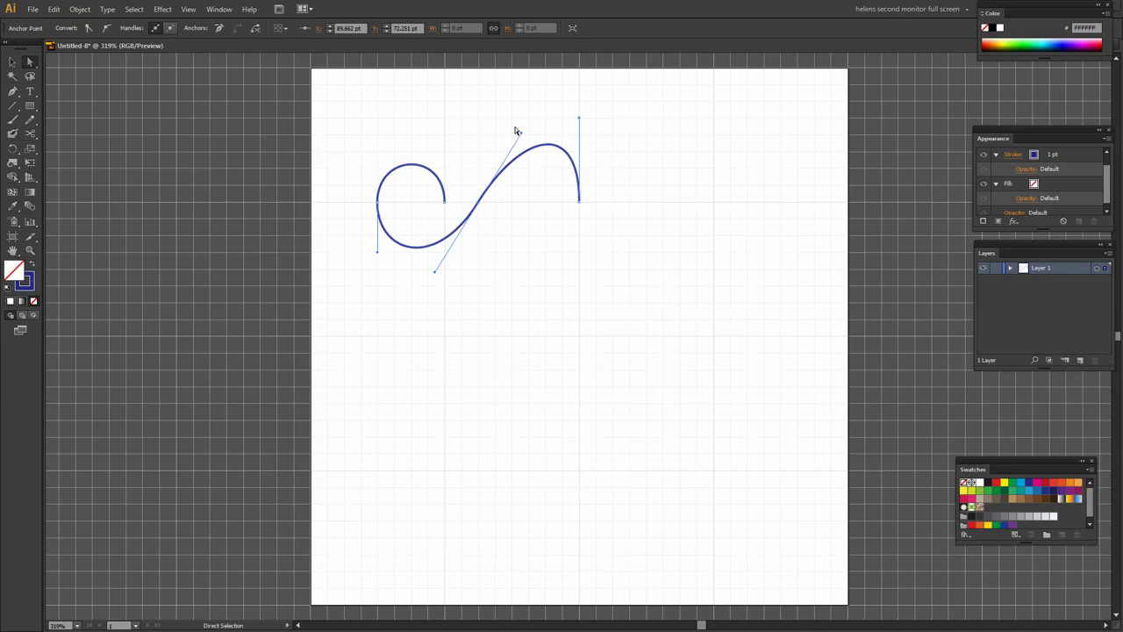
drag(517, 131, 501, 118)
click(544, 270)
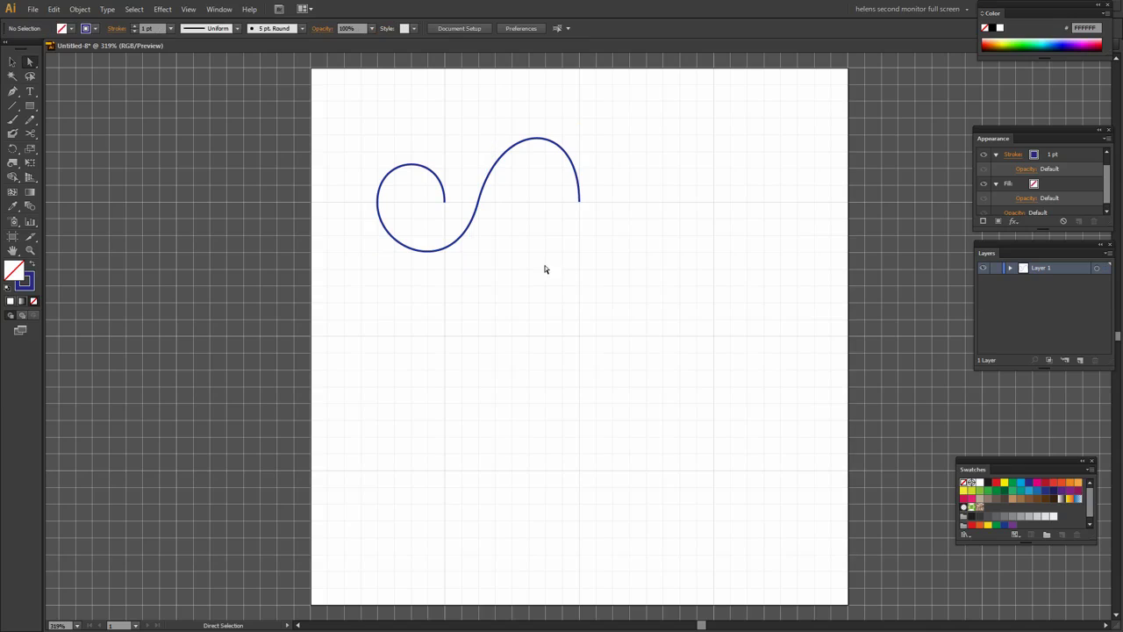
Alt-drag a test copy of the wave to the right, then delete that copy
click(13, 63)
click(477, 211)
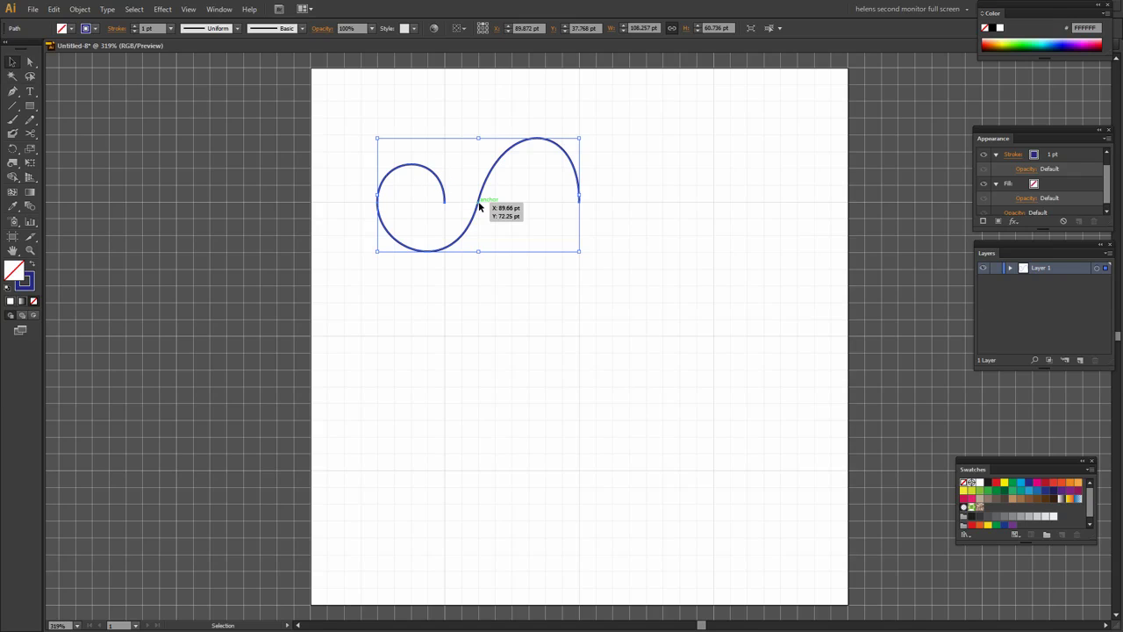
drag(479, 205, 614, 207)
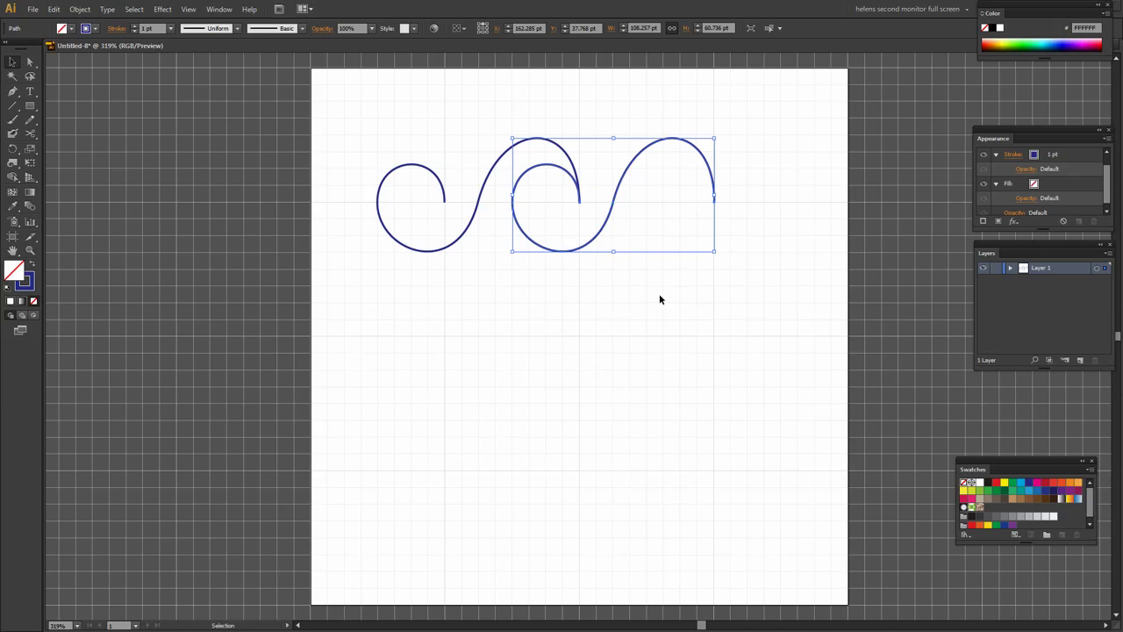
click(584, 285)
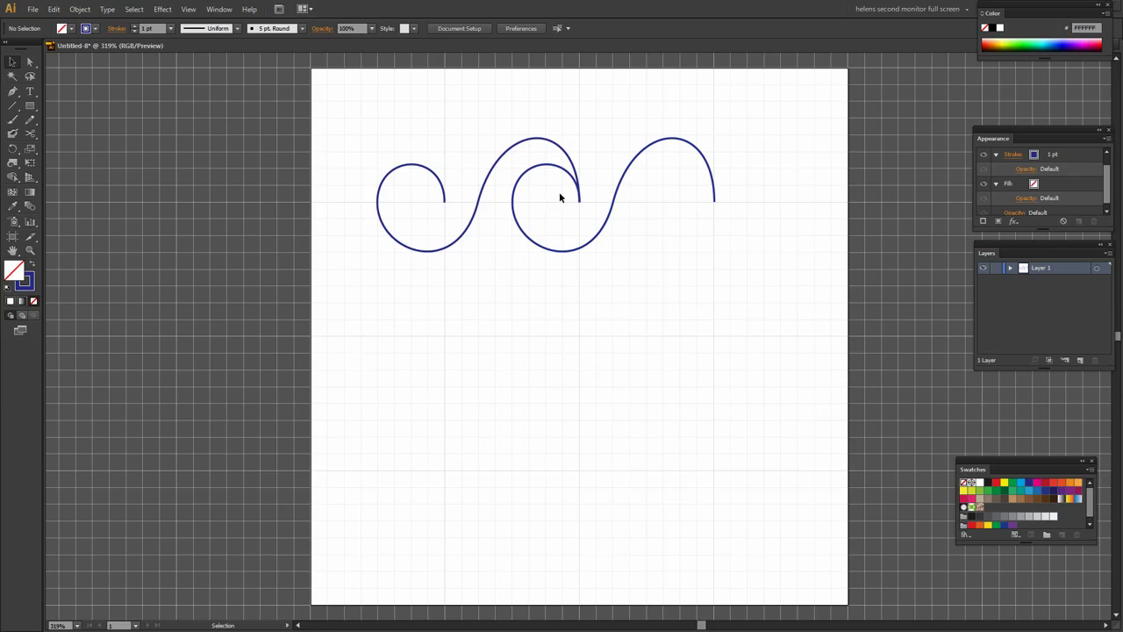
click(602, 232)
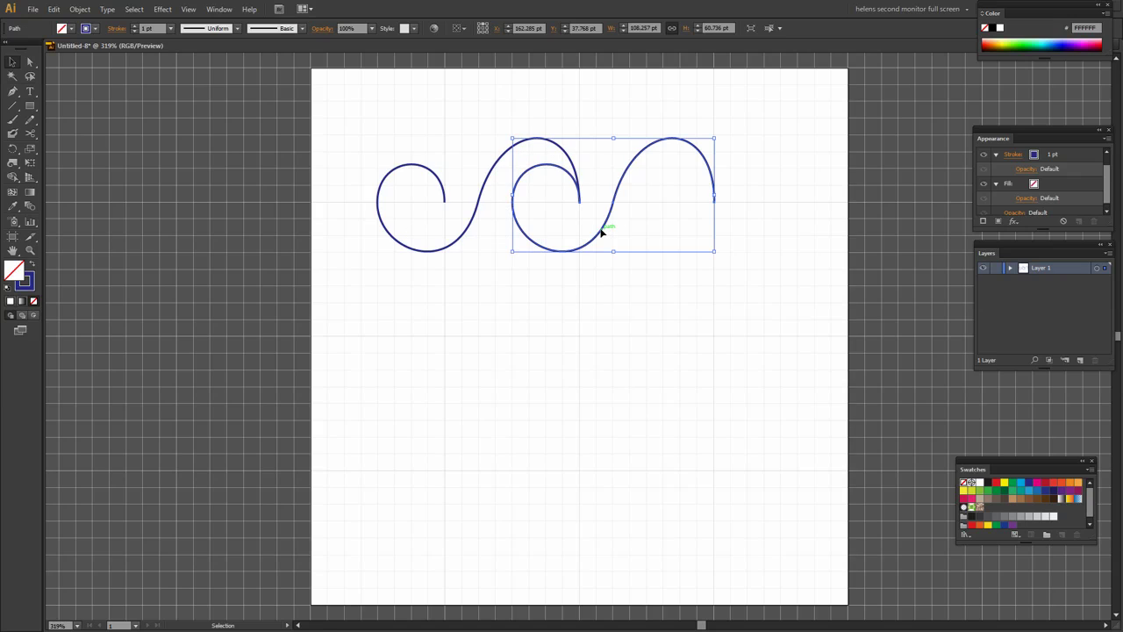
key(Delete)
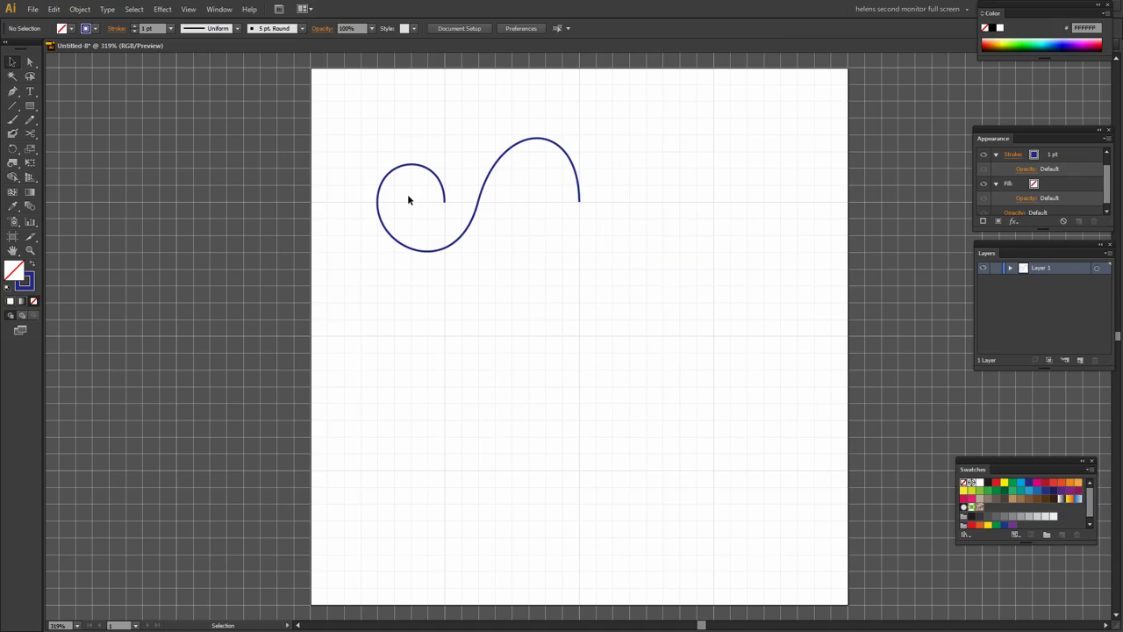
Nudge the arch's bottom end anchor down onto the grid line at 144 pt across
click(30, 251)
drag(430, 189, 464, 226)
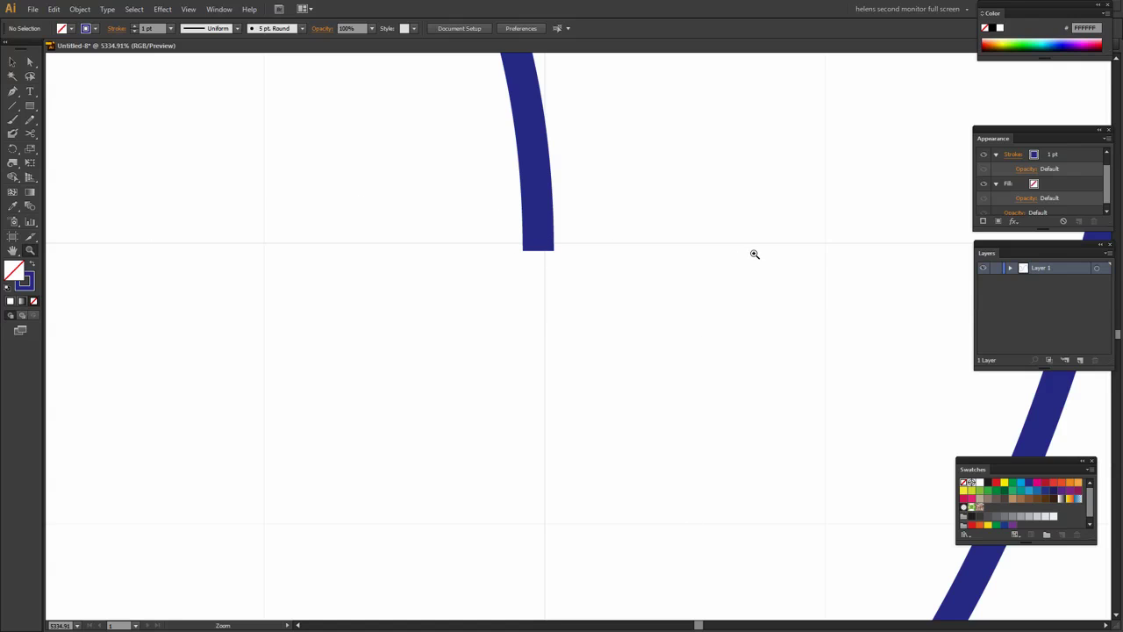
drag(793, 261, 474, 283)
drag(722, 258, 343, 339)
drag(675, 330, 427, 319)
scroll(427, 319, right, 6)
scroll(567, 301, right, 3)
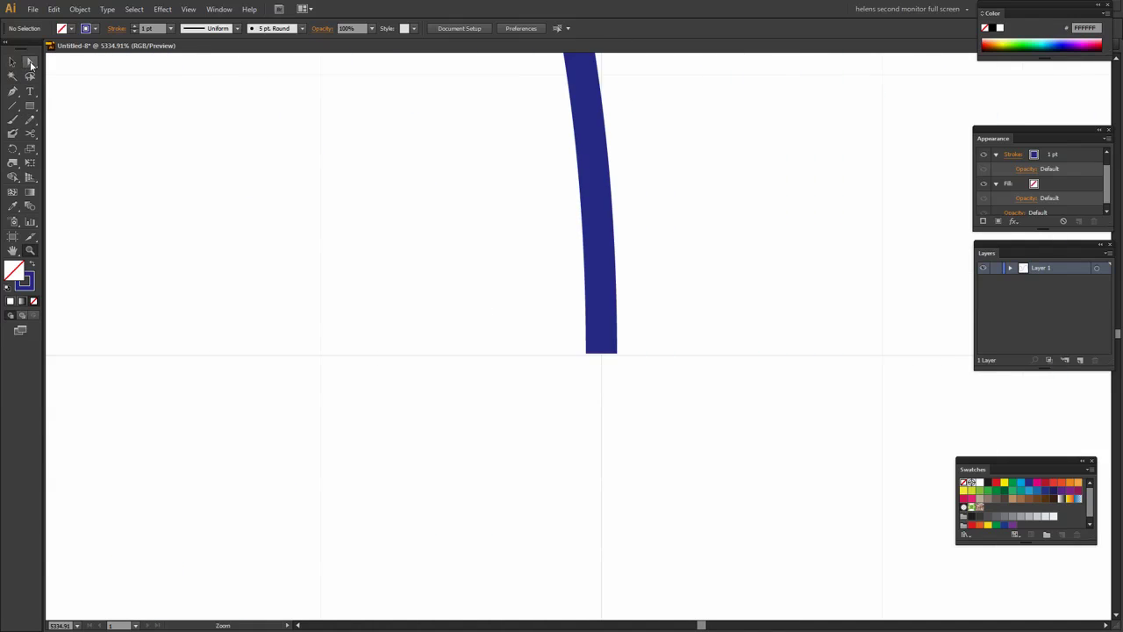
click(29, 62)
click(601, 352)
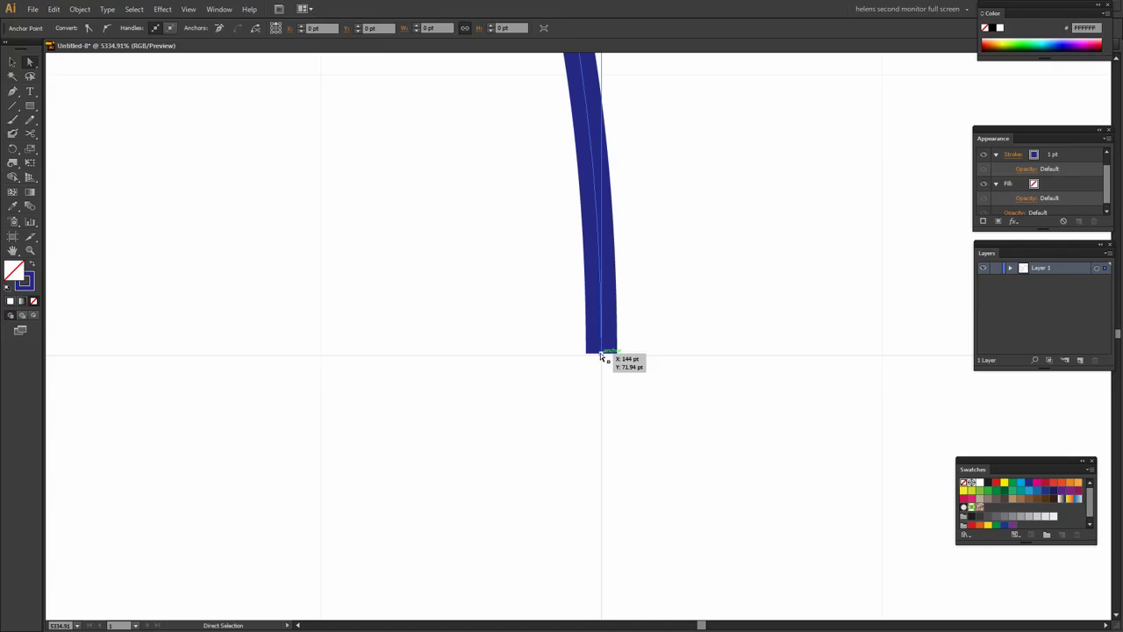
drag(601, 352, 602, 360)
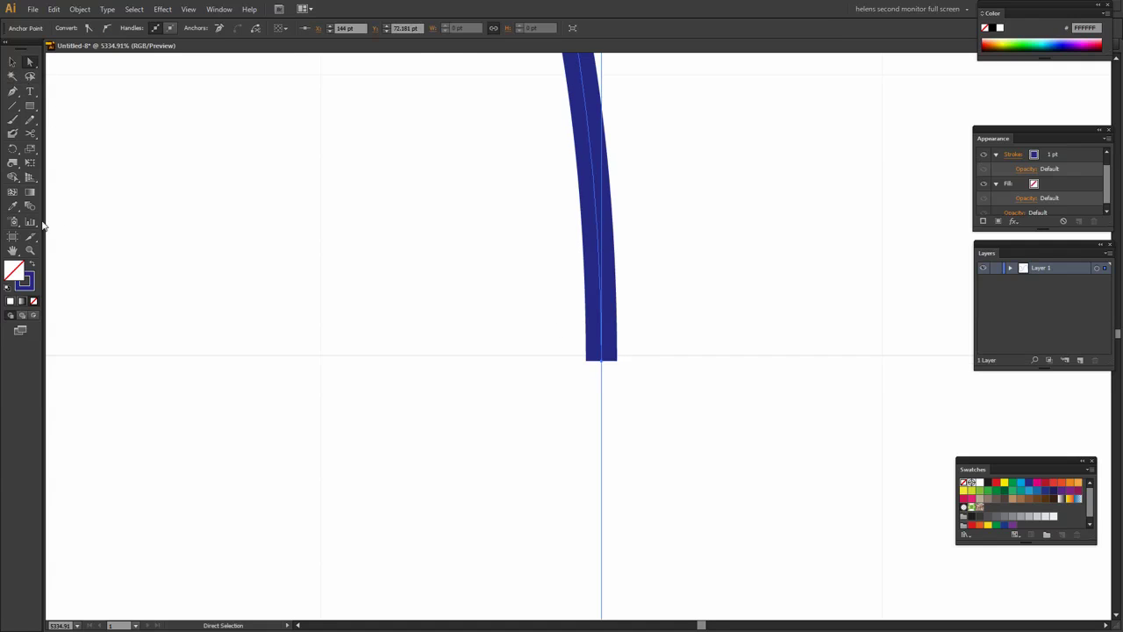
Zoom back out and fit the whole artboard in the window
click(30, 250)
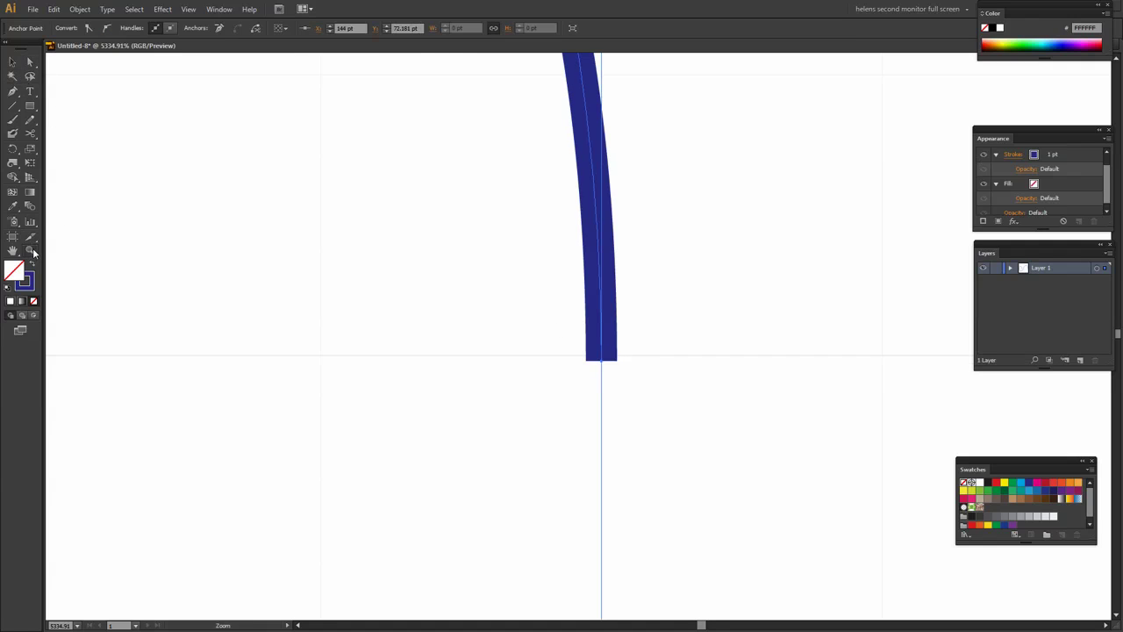
alt+click(340, 255)
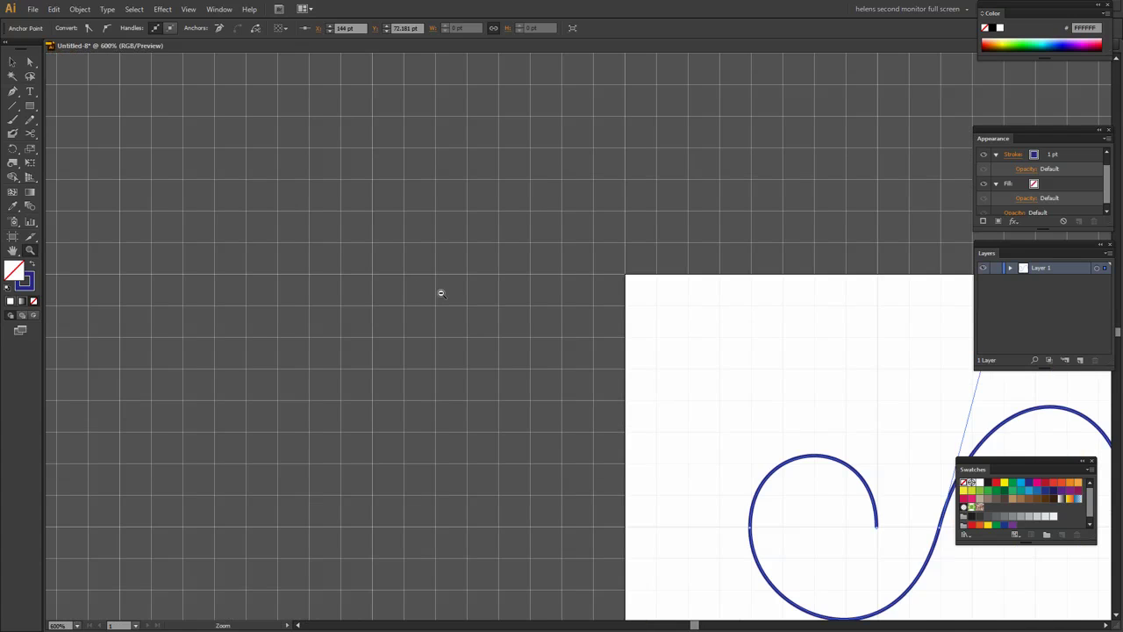
alt+click(441, 293)
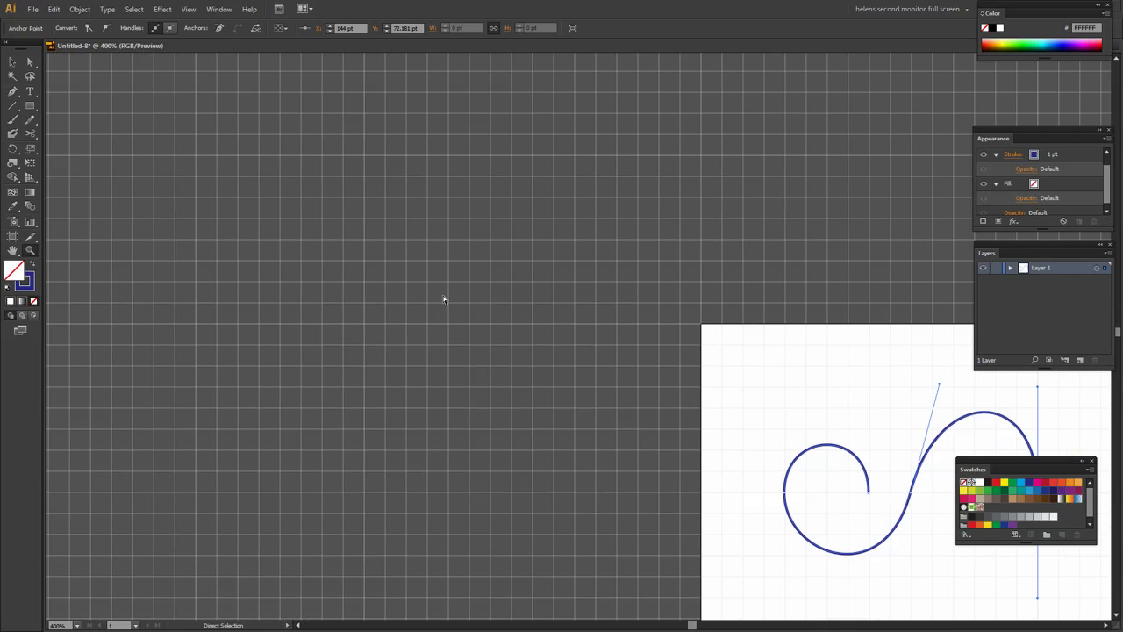
key(ctrl+0)
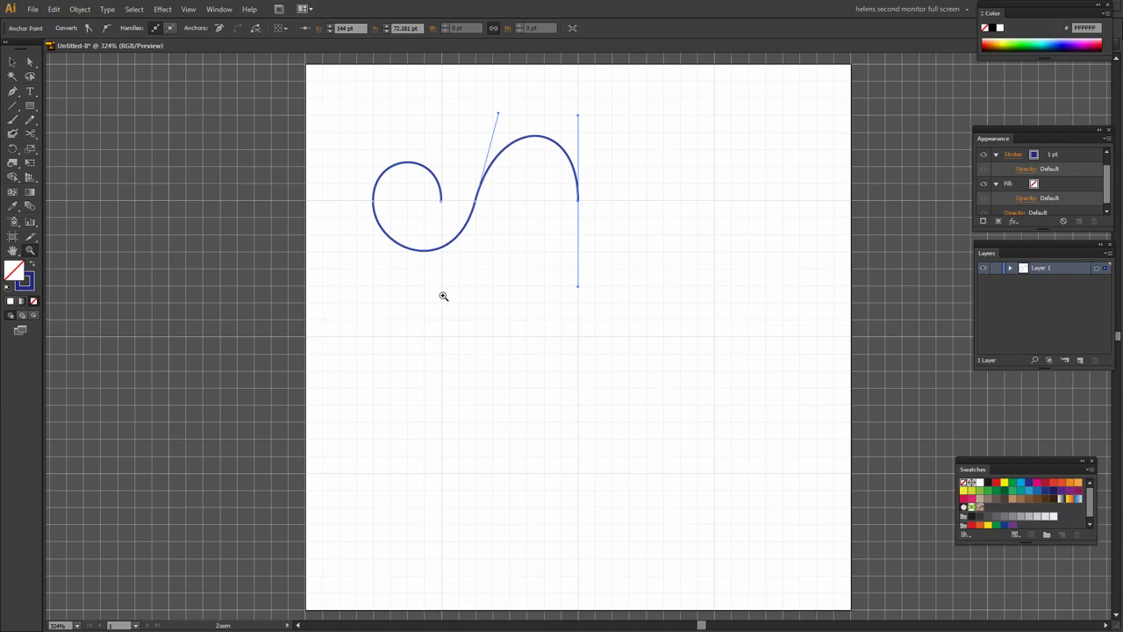
click(12, 61)
Turn the selected wave path into a new pattern
click(443, 240)
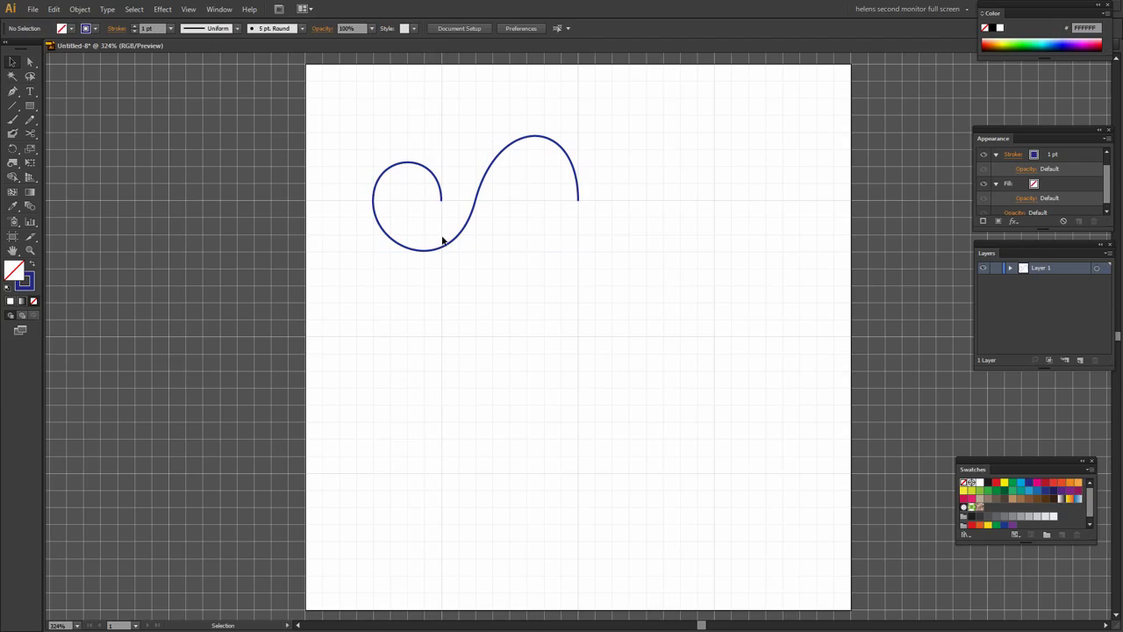
click(477, 208)
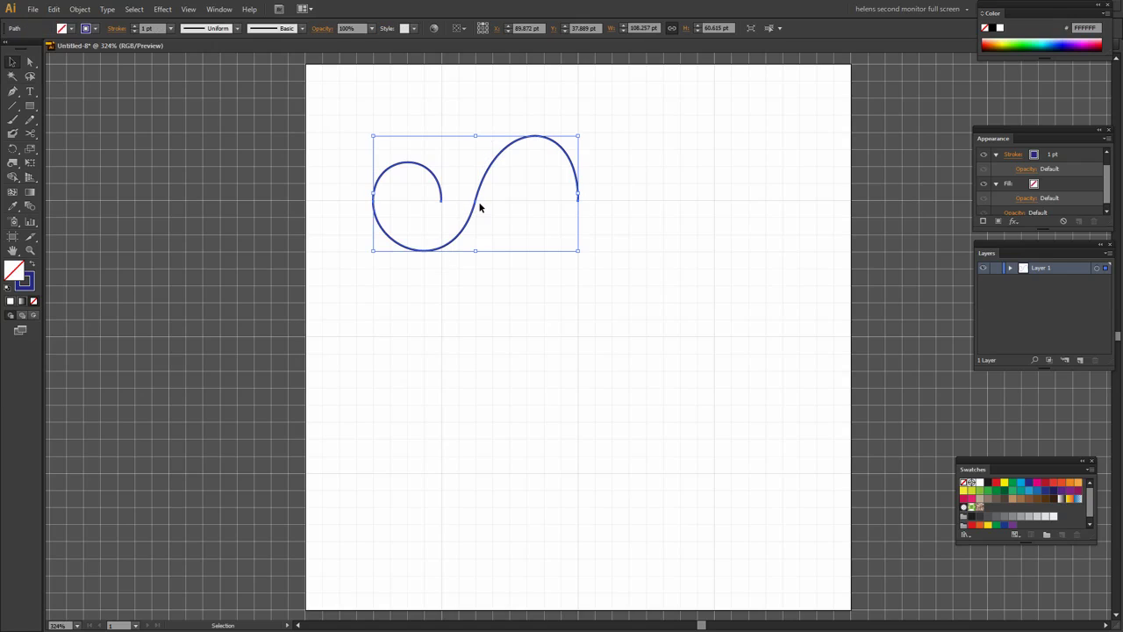
click(79, 9)
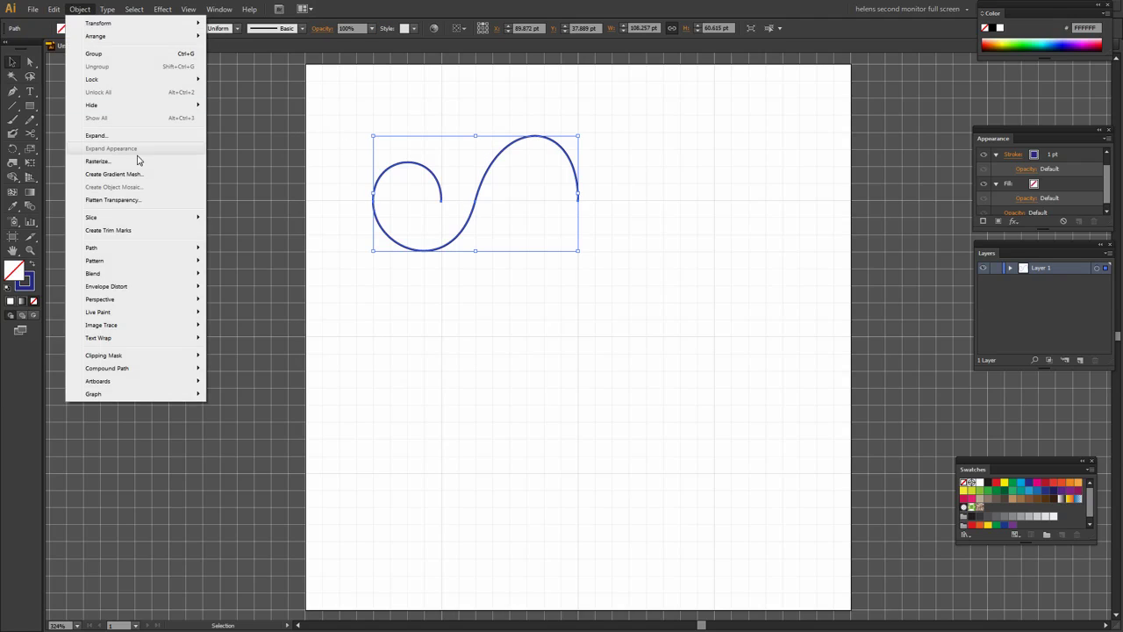
mouse_move(161, 249)
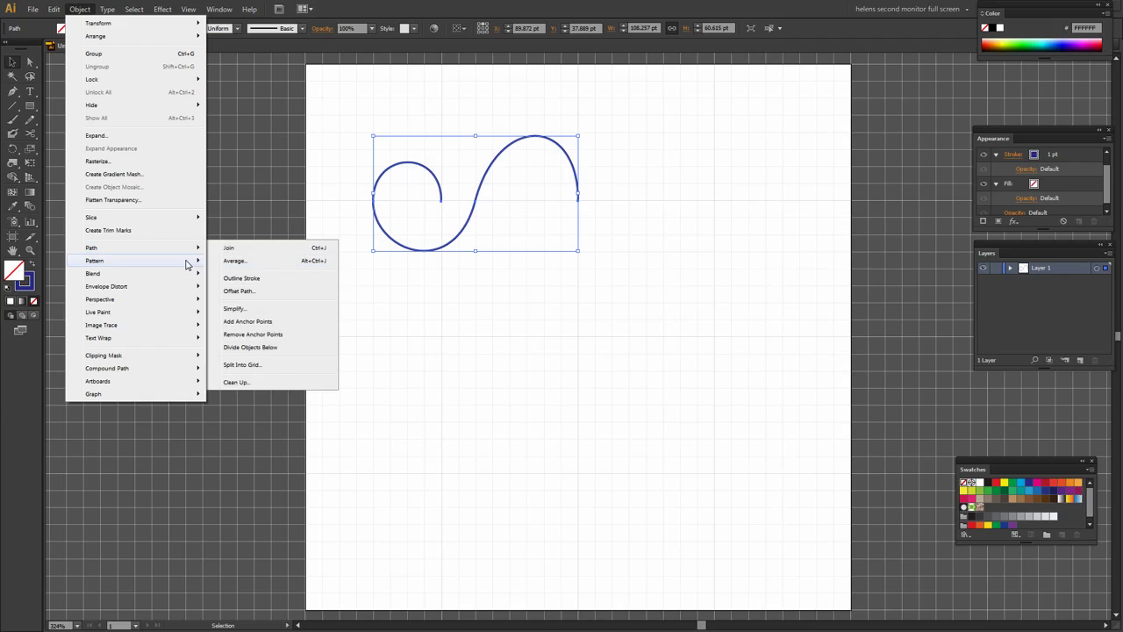
mouse_move(193, 261)
click(233, 261)
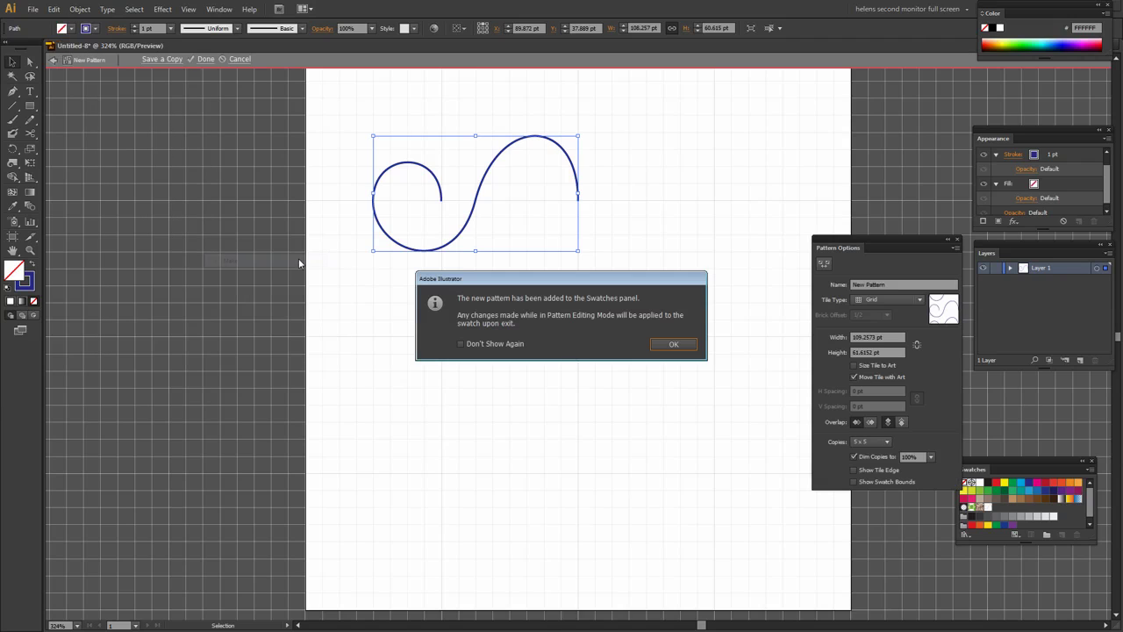
click(674, 344)
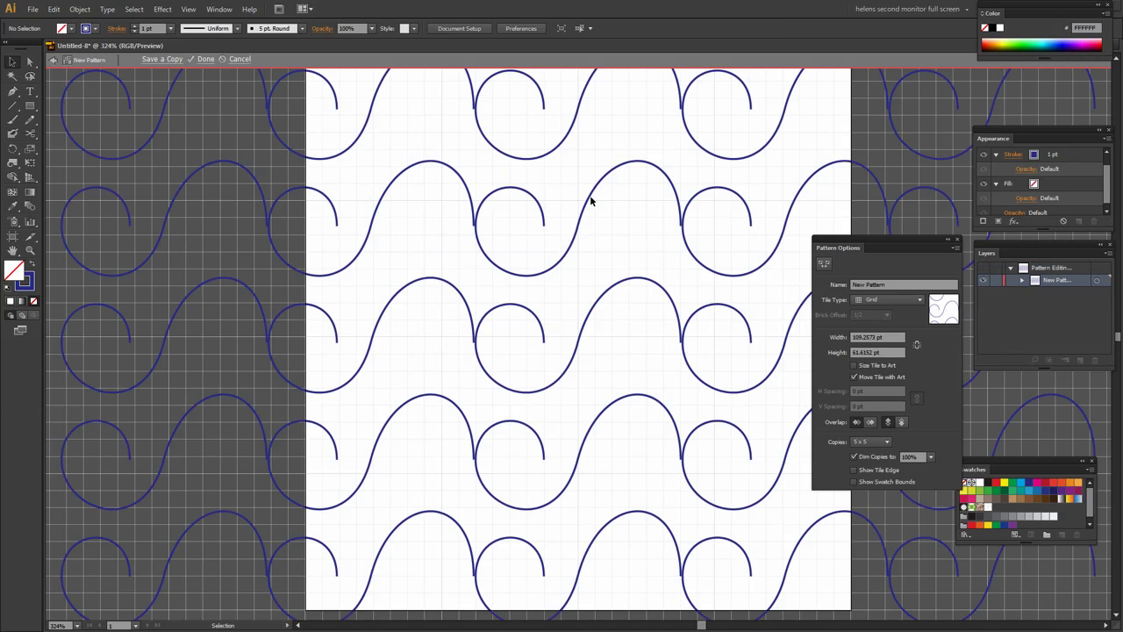
Set the pattern tiles to Brick by Row, 72 pt wide and about 62 pt tall
drag(847, 250, 841, 242)
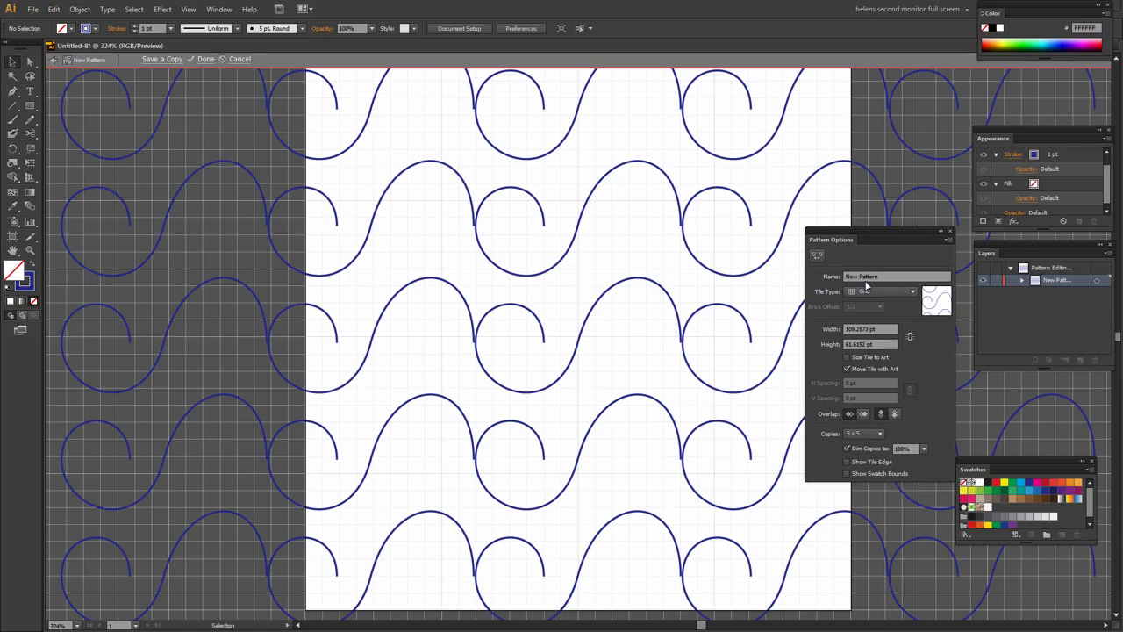
click(891, 293)
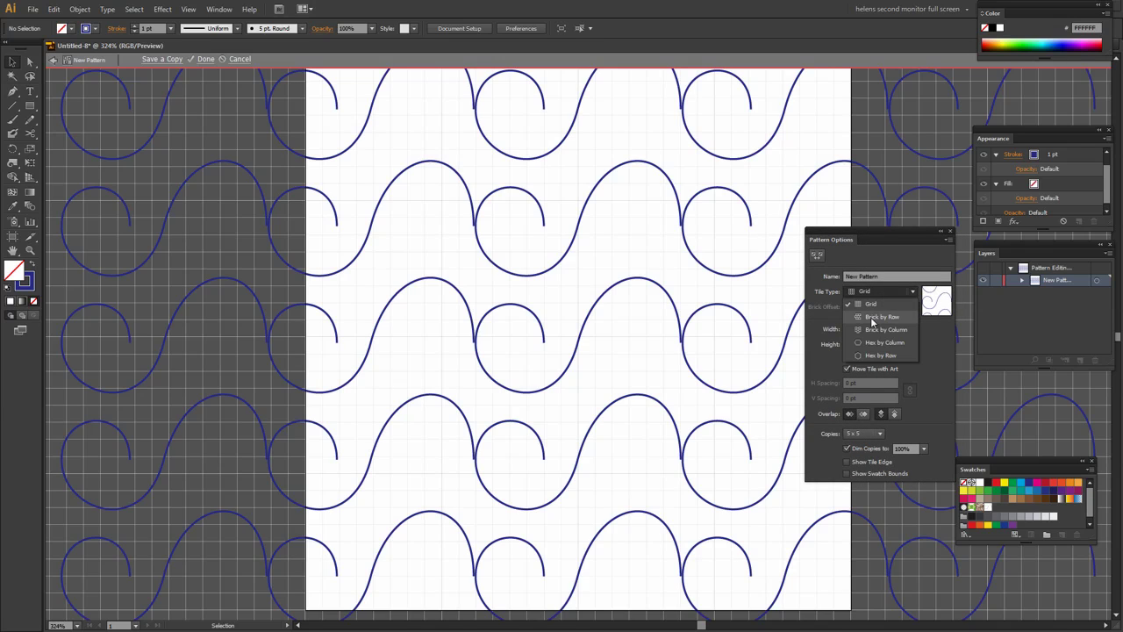
click(881, 317)
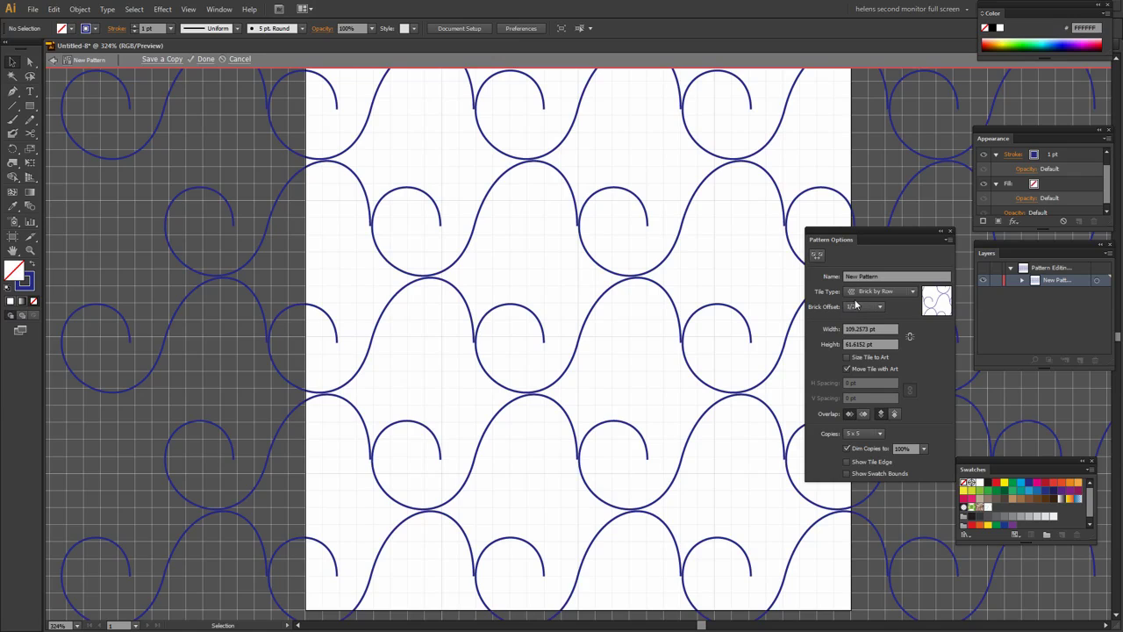
click(858, 329)
key(Down)
key(Down)
key(Down)
key(Down)
key(Down)
key(Down)
key(Down)
key(Down)
key(Down)
key(Down)
key(Down)
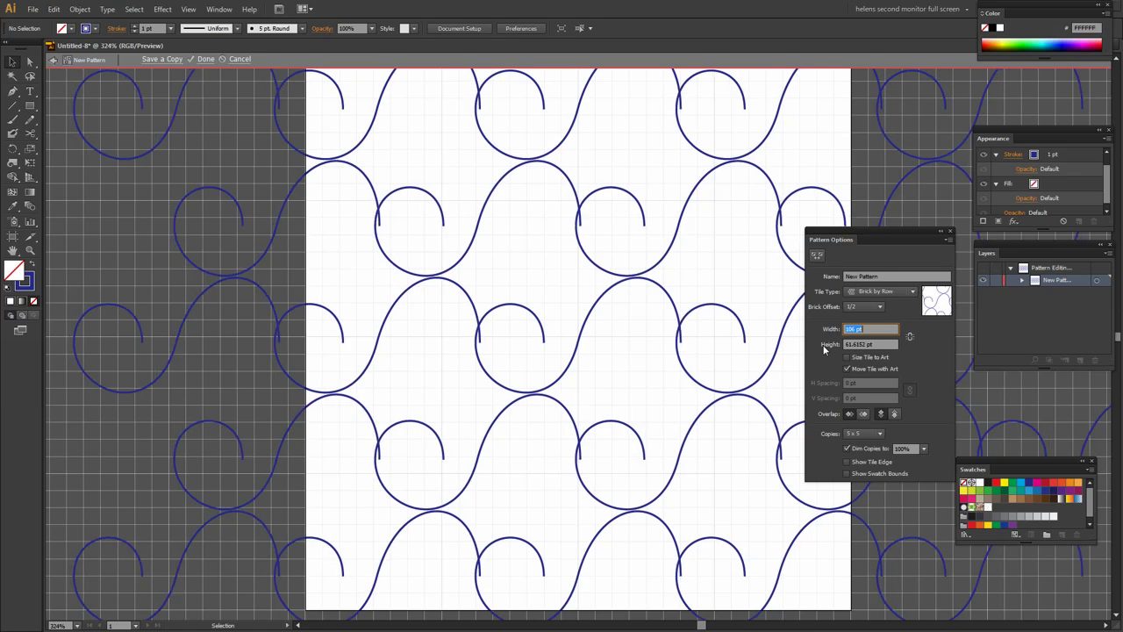
key(Down)
key(Down)
key(Down)
key(Down)
key(Down)
key(Down)
key(Down)
key(Down)
key(Down)
key(Down)
key(Down)
key(Down)
key(Down)
key(Down)
key(Down)
key(Down)
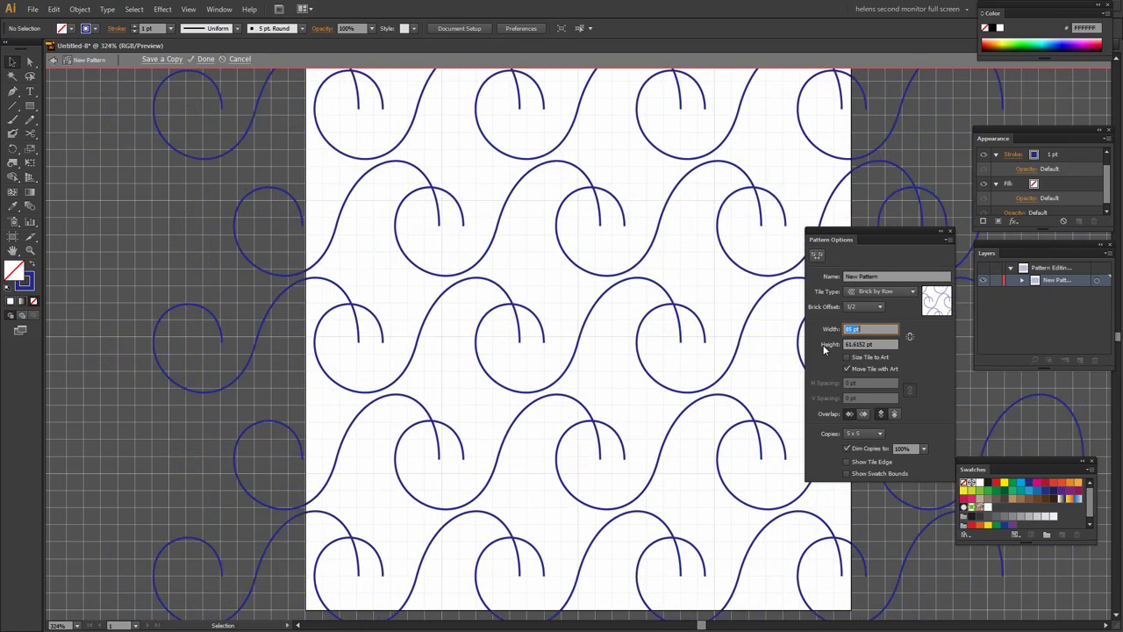
key(Down)
key(Down)
key(Down)
key(Down)
key(Down)
key(Down)
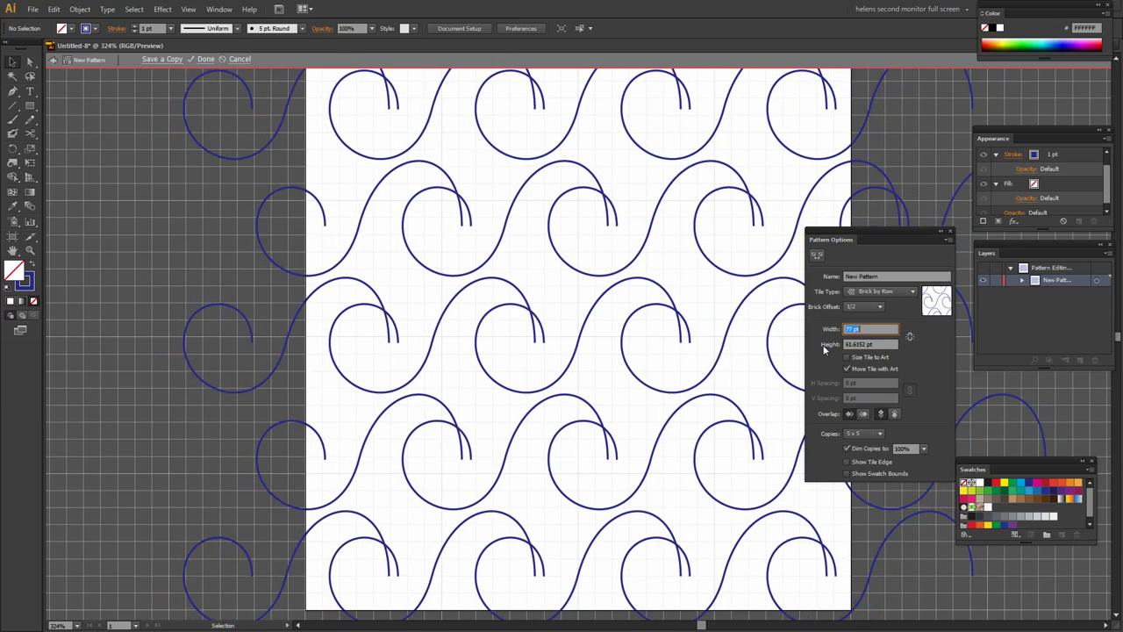
key(Down)
key(Down)
key(Down)
key(Down)
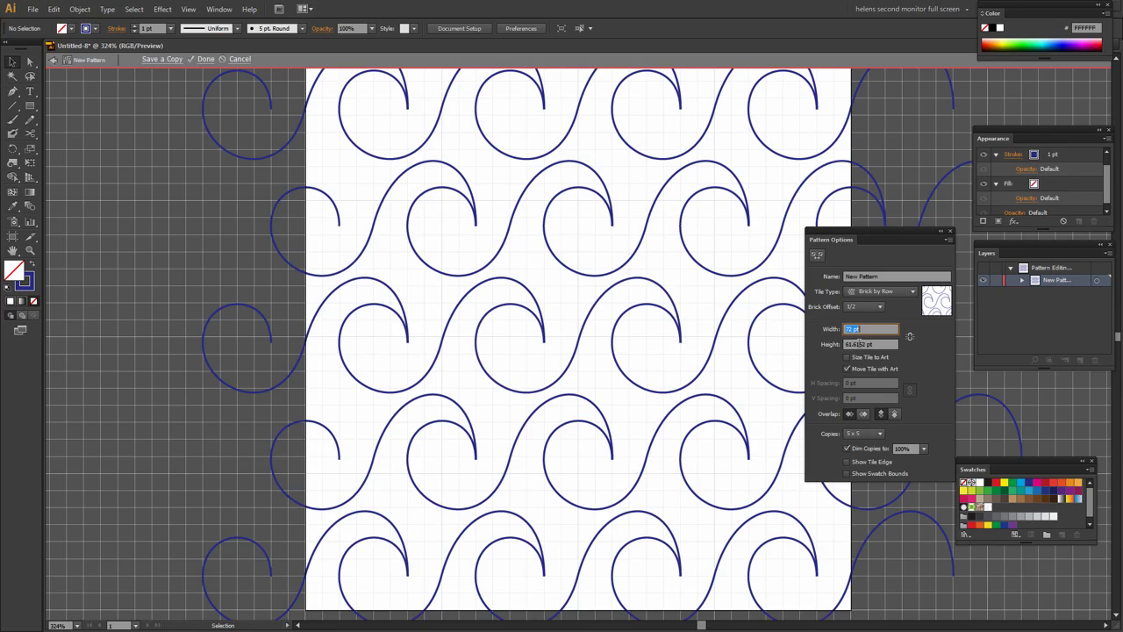
click(859, 343)
key(Down)
key(Down)
key(Down)
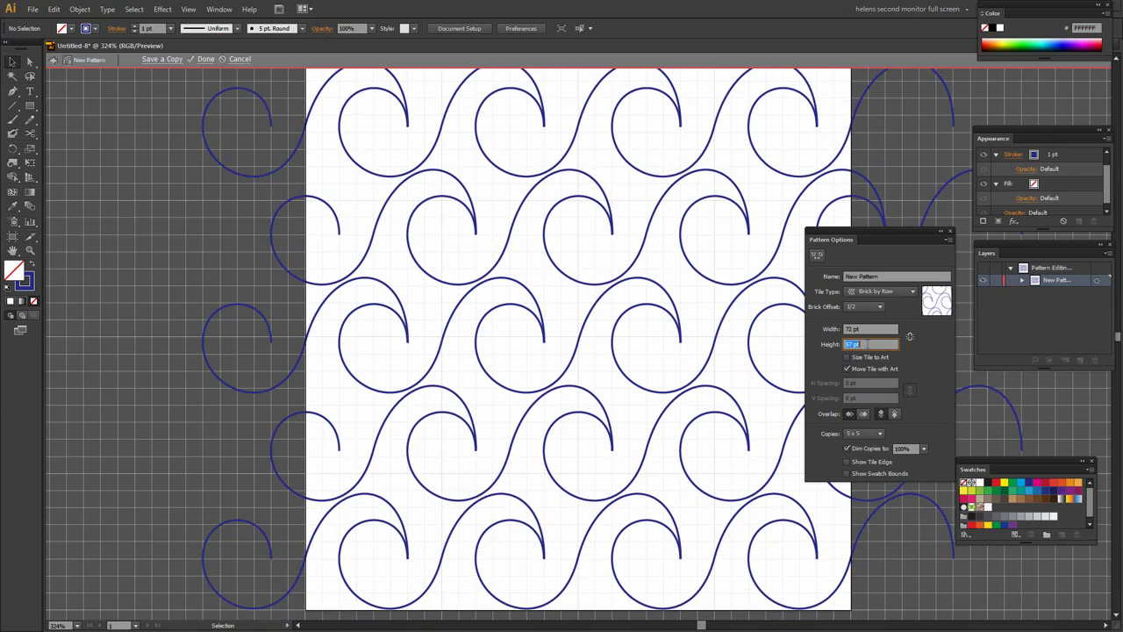
key(Up)
key(Up)
key(Up)
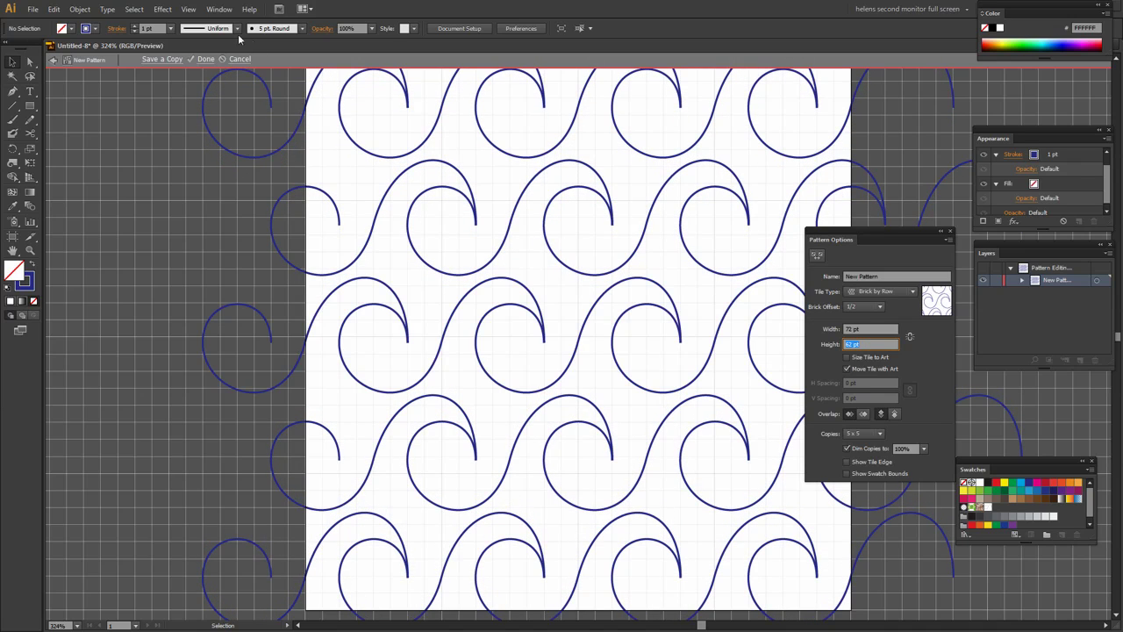
Finish the pattern and apply the Charcoal - Feather brush to the wave
click(203, 60)
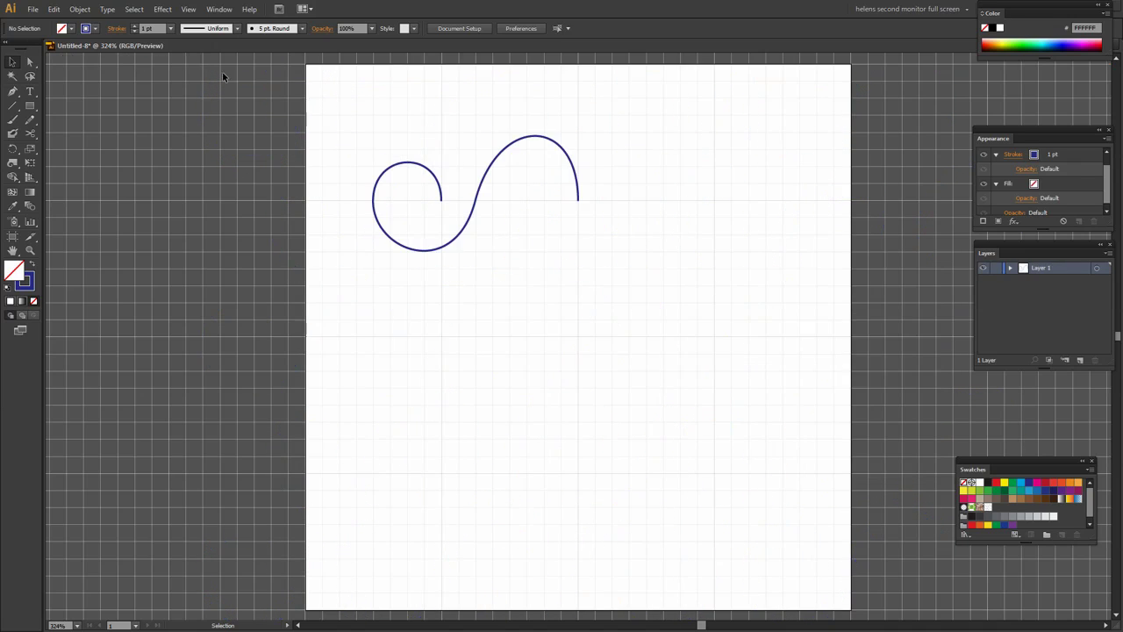
click(475, 204)
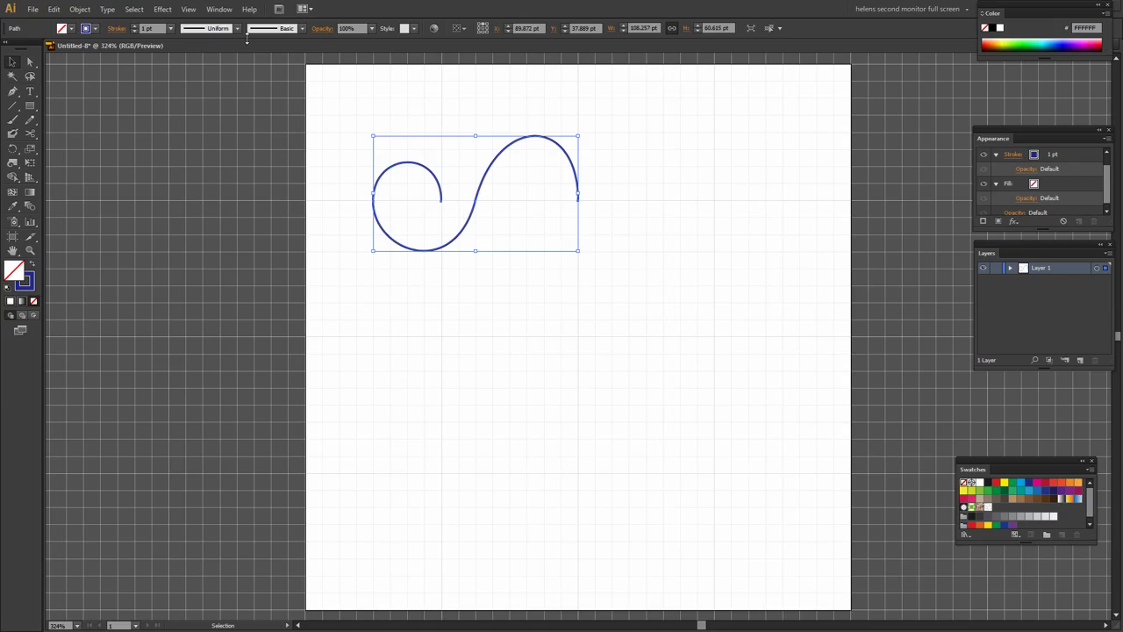
click(301, 28)
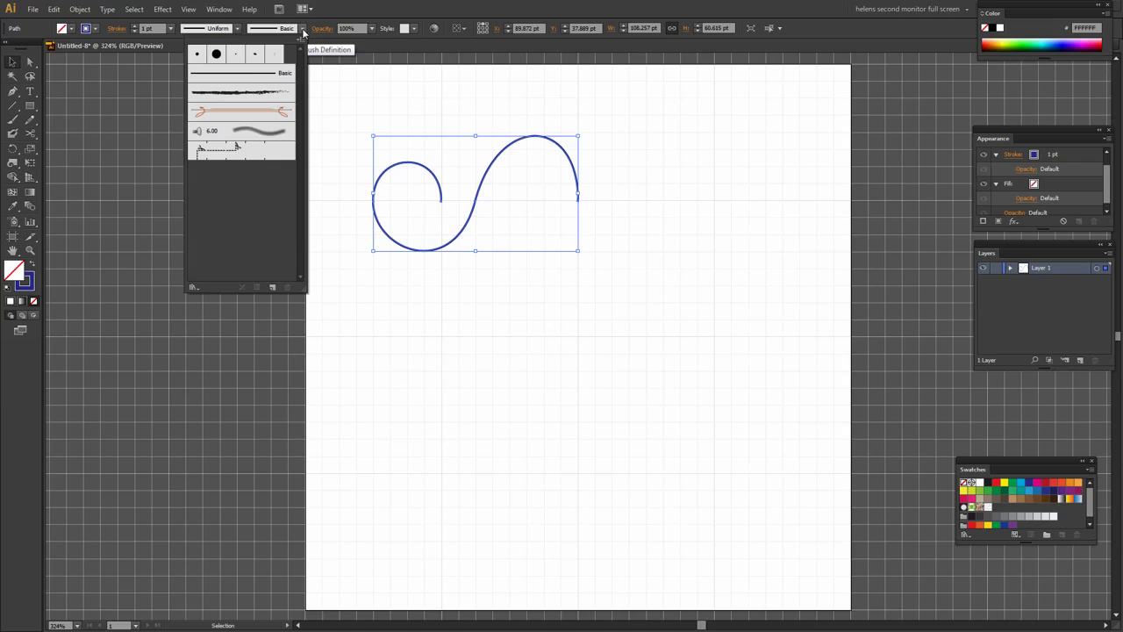
click(234, 93)
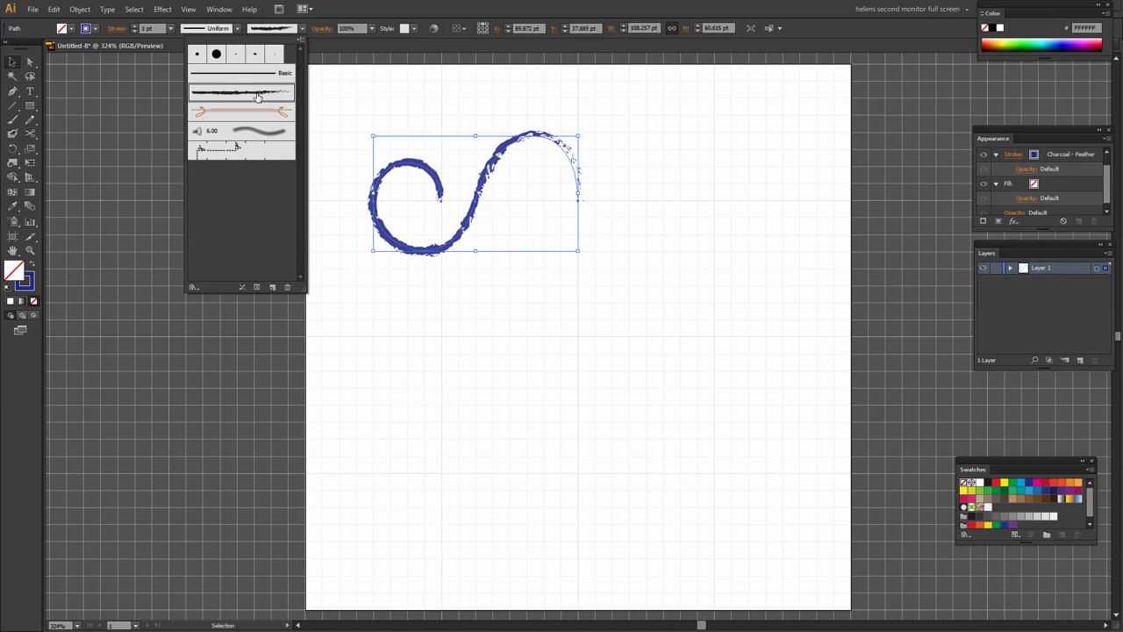
Give the charcoal stroke a tapering variable width profile
click(237, 28)
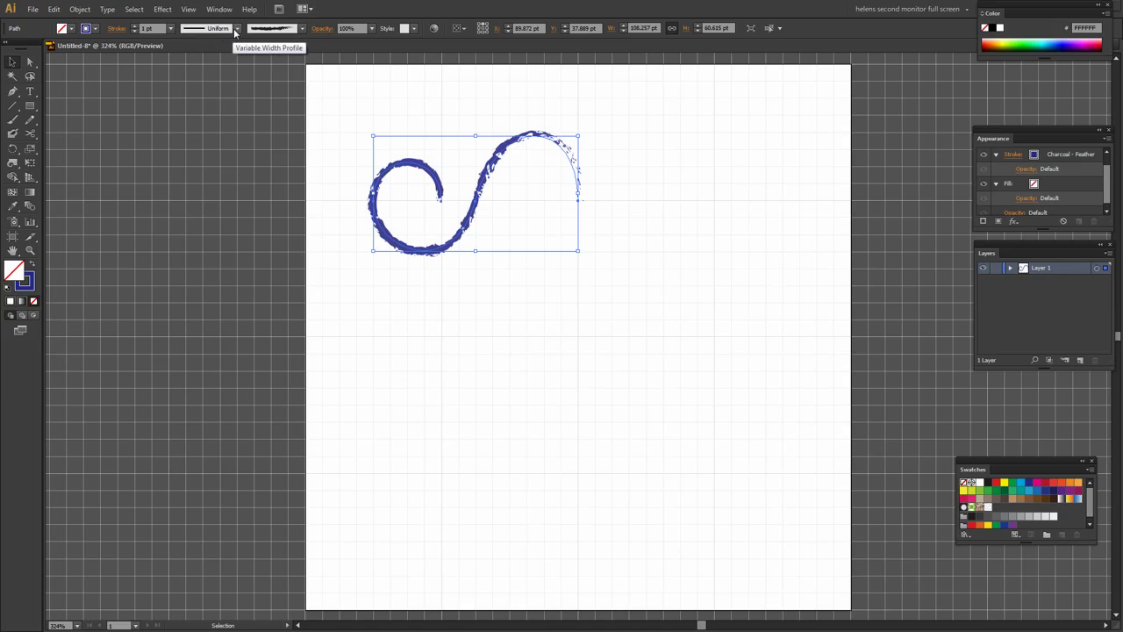
click(237, 28)
click(199, 85)
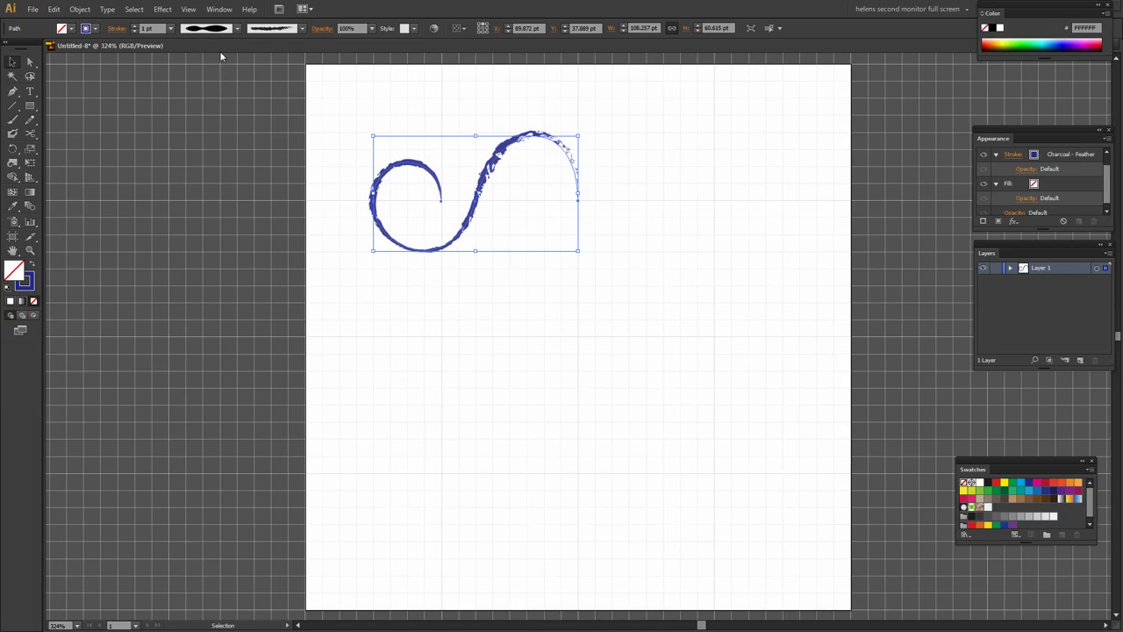
click(236, 28)
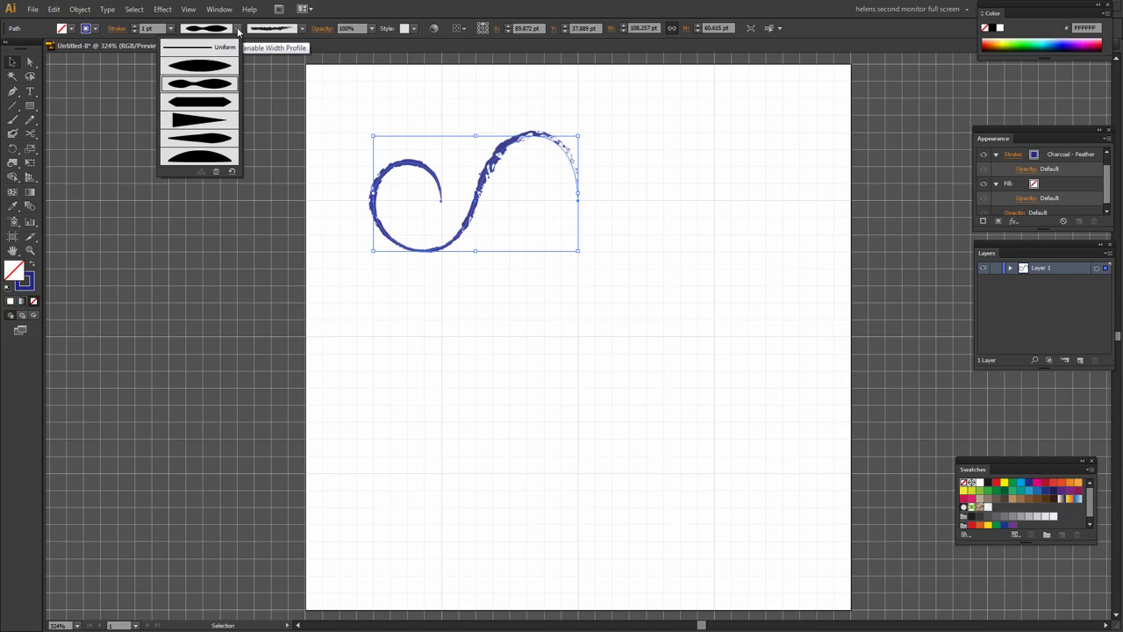
In the charcoal brush's stroke options, turn on Flip Along and set the size to 34%
click(307, 33)
click(302, 28)
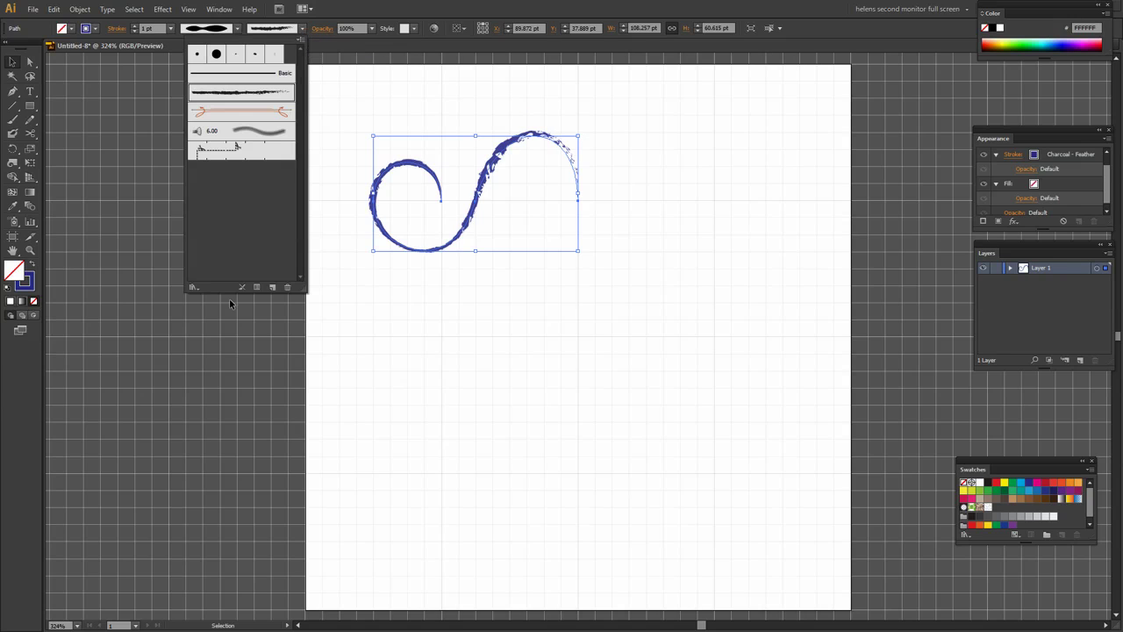
click(257, 289)
click(312, 507)
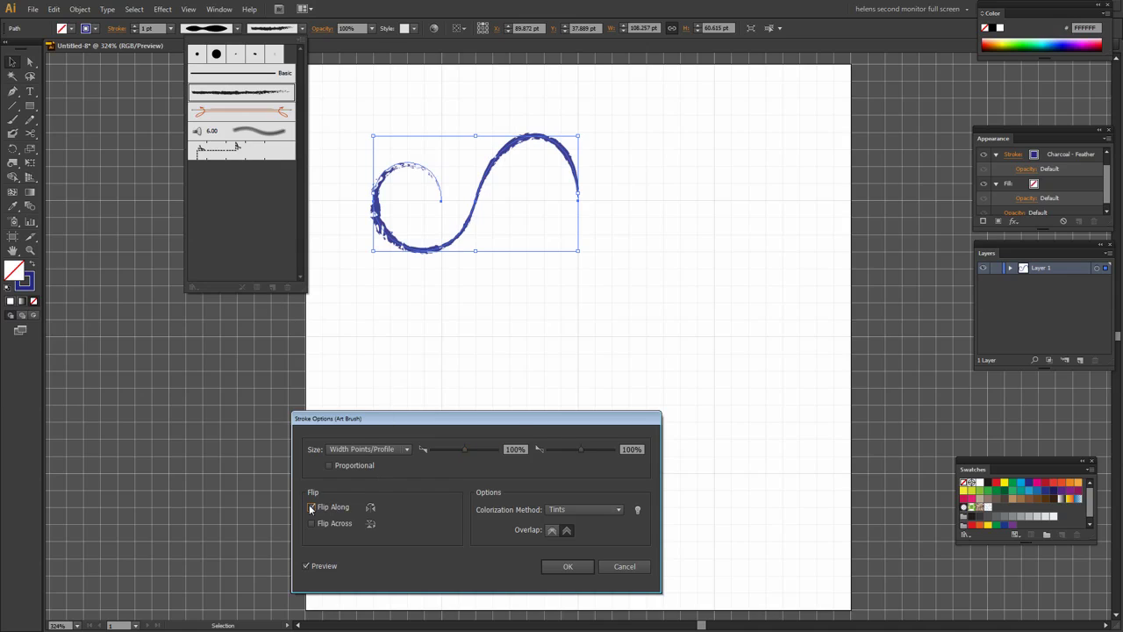
click(311, 507)
click(312, 524)
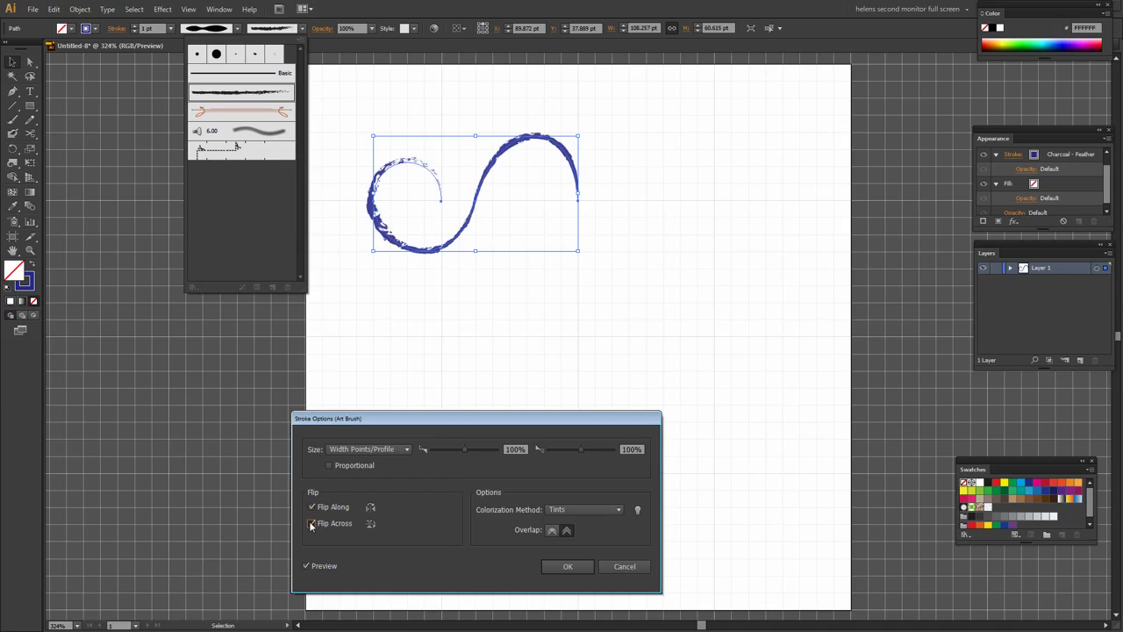
click(312, 523)
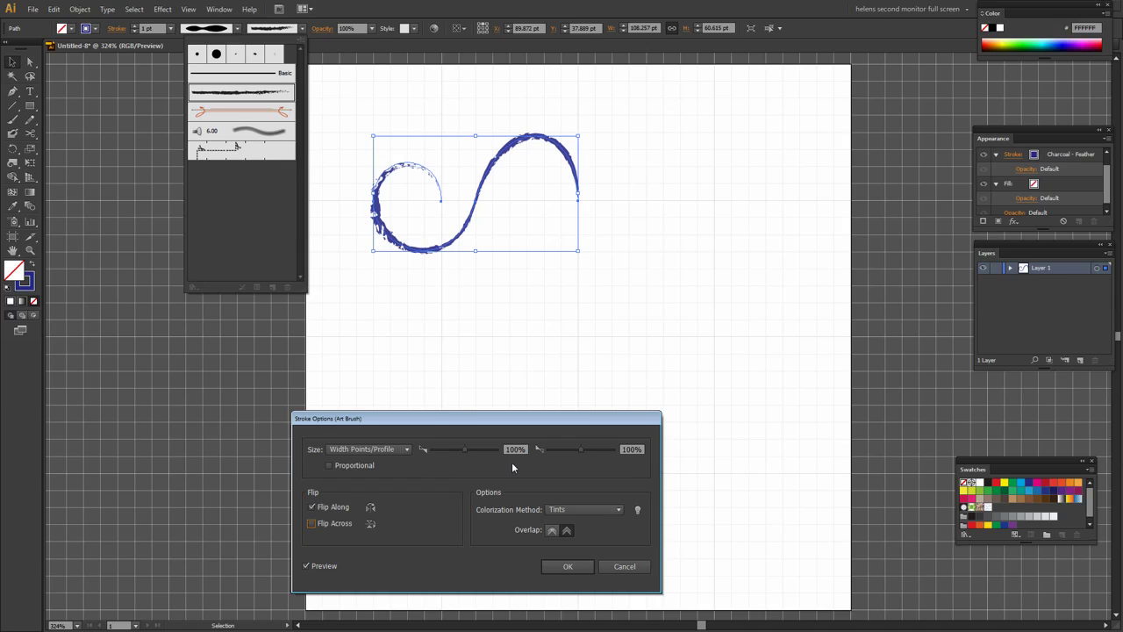
mouse_move(464, 449)
mouse_down()
mouse_move(448, 449)
mouse_move(471, 451)
mouse_up()
click(583, 567)
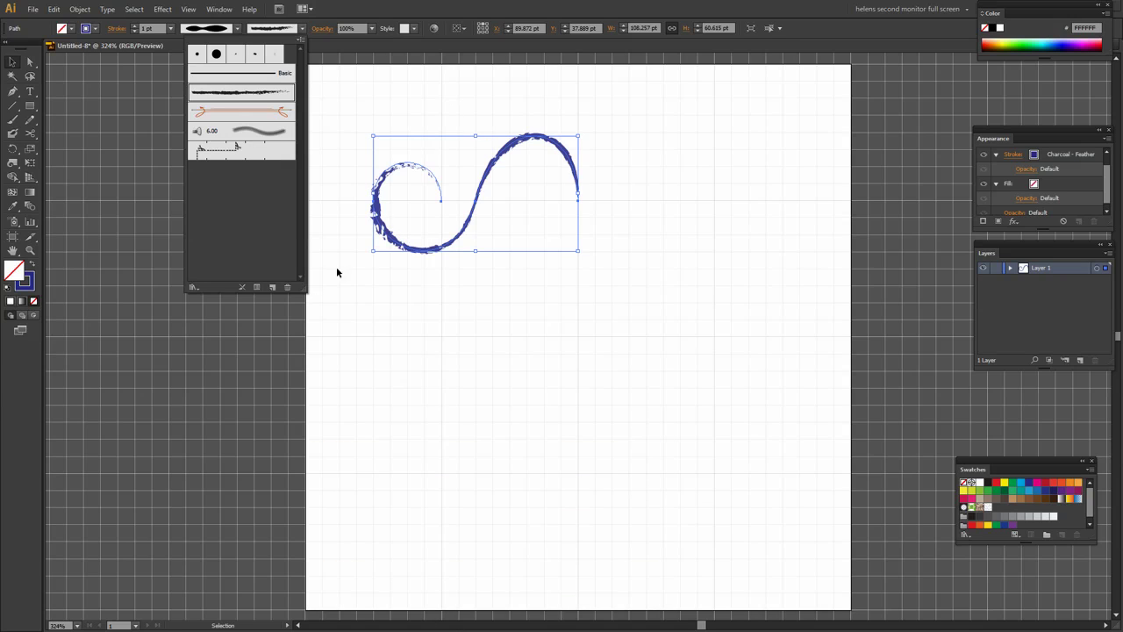
Make a second pattern, New Pattern 2, from the charcoal wave
click(252, 341)
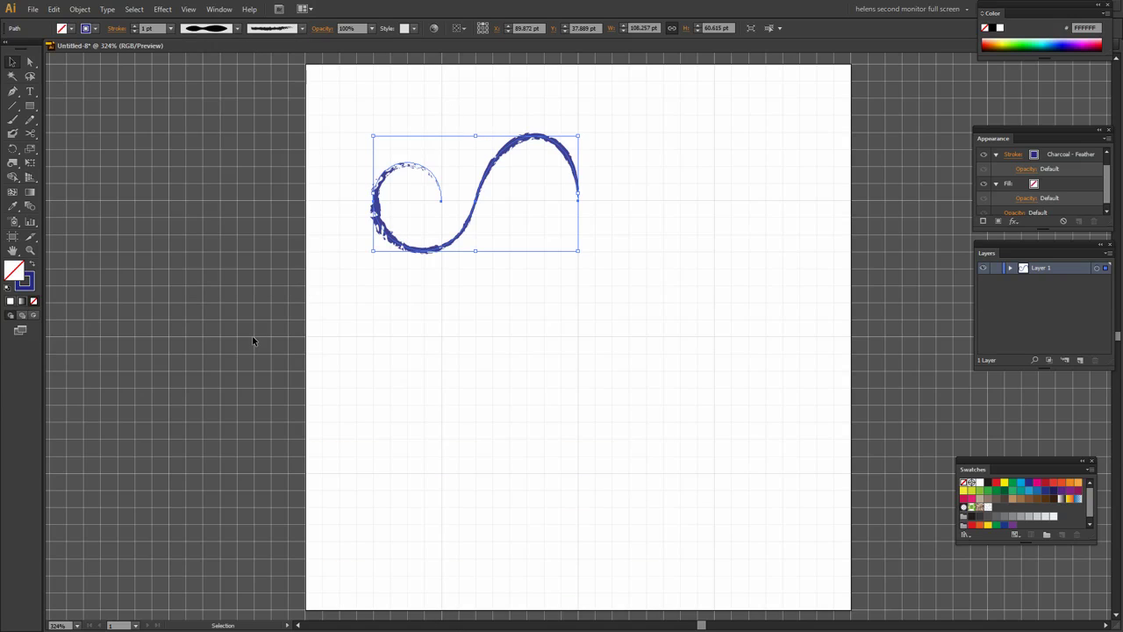
click(78, 12)
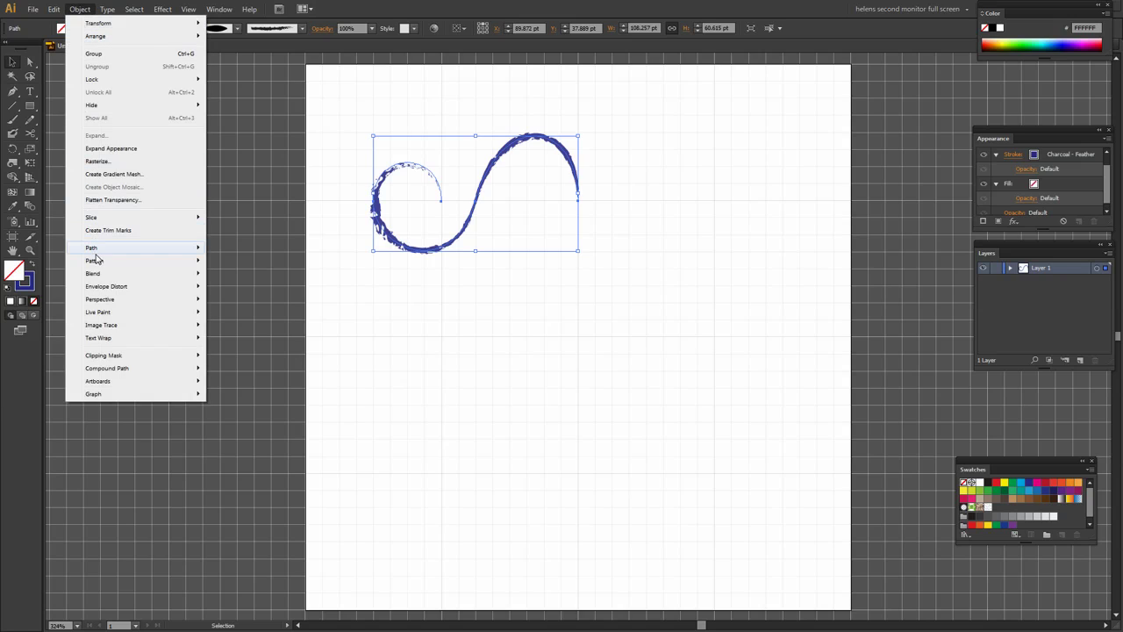
mouse_move(110, 263)
click(231, 260)
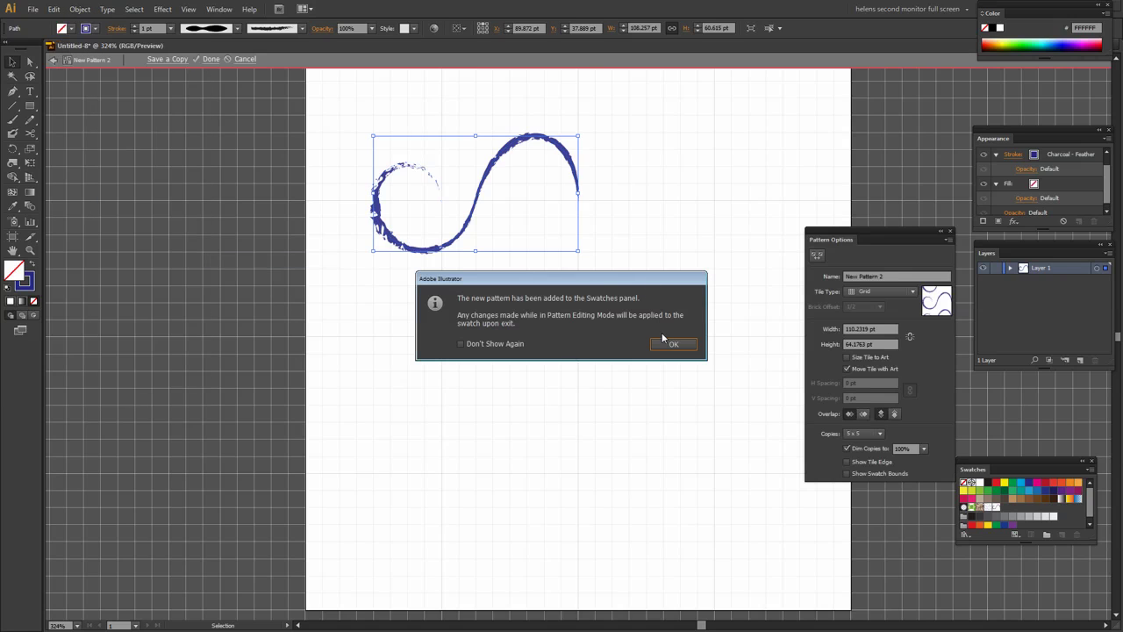
key(Return)
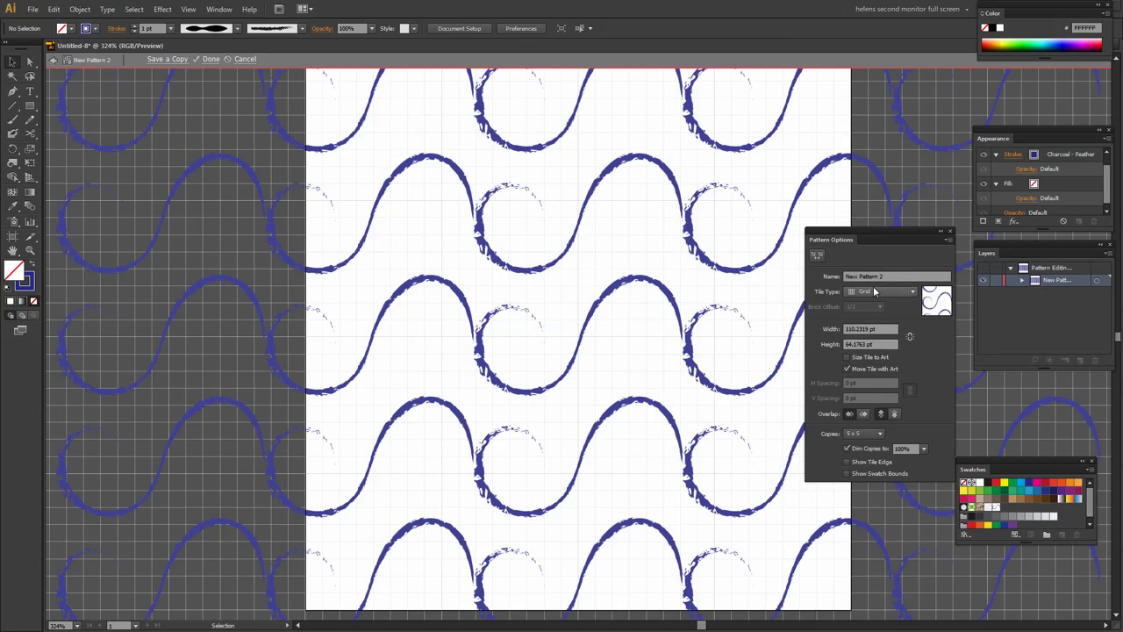
Tile New Pattern 2 Brick by Row, narrowing the width from 110 to about 72 pt
click(877, 292)
click(880, 316)
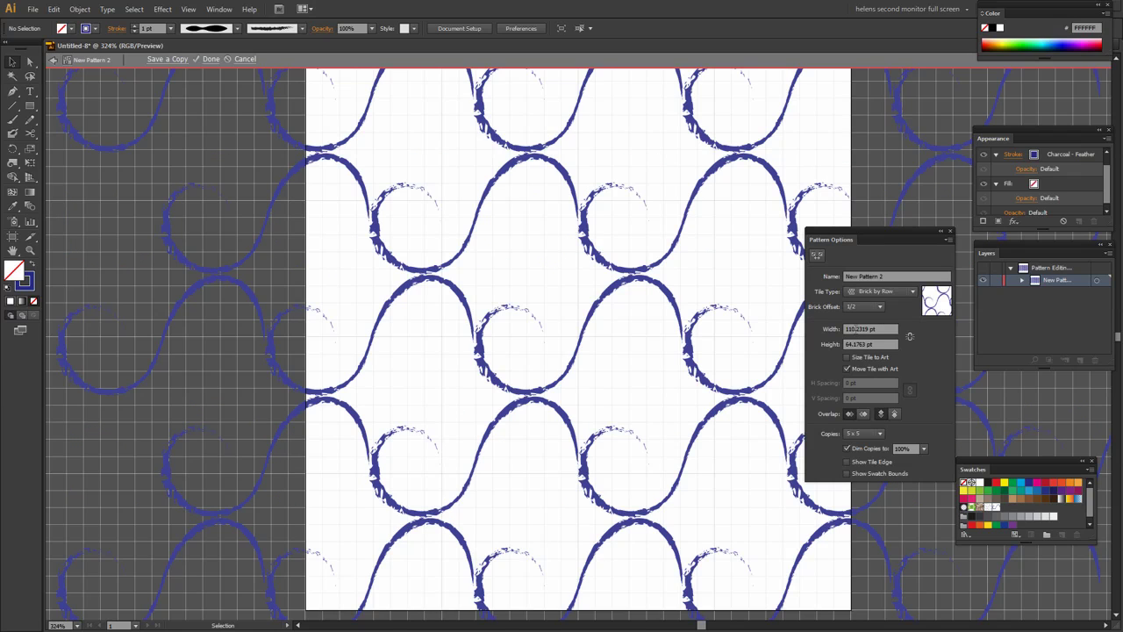
click(849, 328)
text(110)
key(Down)
key(Down)
key(Down)
key(Down)
key(Down)
key(Down)
key(Down)
key(Down)
key(Down)
key(Down)
key(Down)
key(Down)
key(Down)
key(Down)
key(Down)
key(Down)
key(Down)
key(Down)
key(Down)
key(Down)
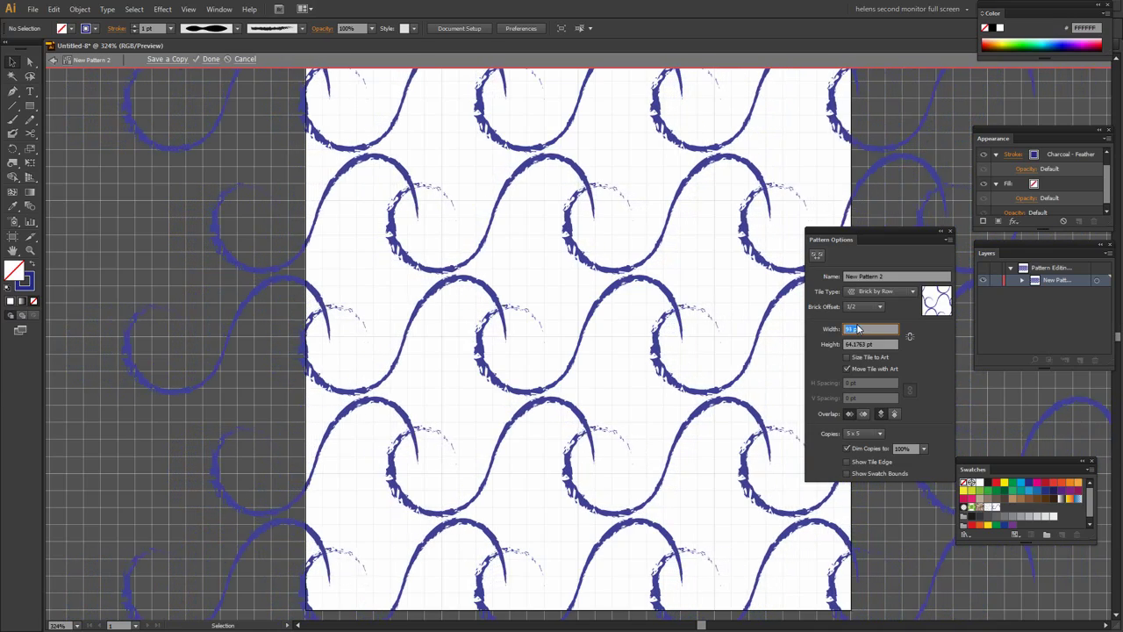
key(Down)
key(Down)
key(Down)
key(Down)
key(Down)
key(Down)
key(Down)
key(Down)
key(Down)
key(Down)
key(Down)
key(Down)
key(Down)
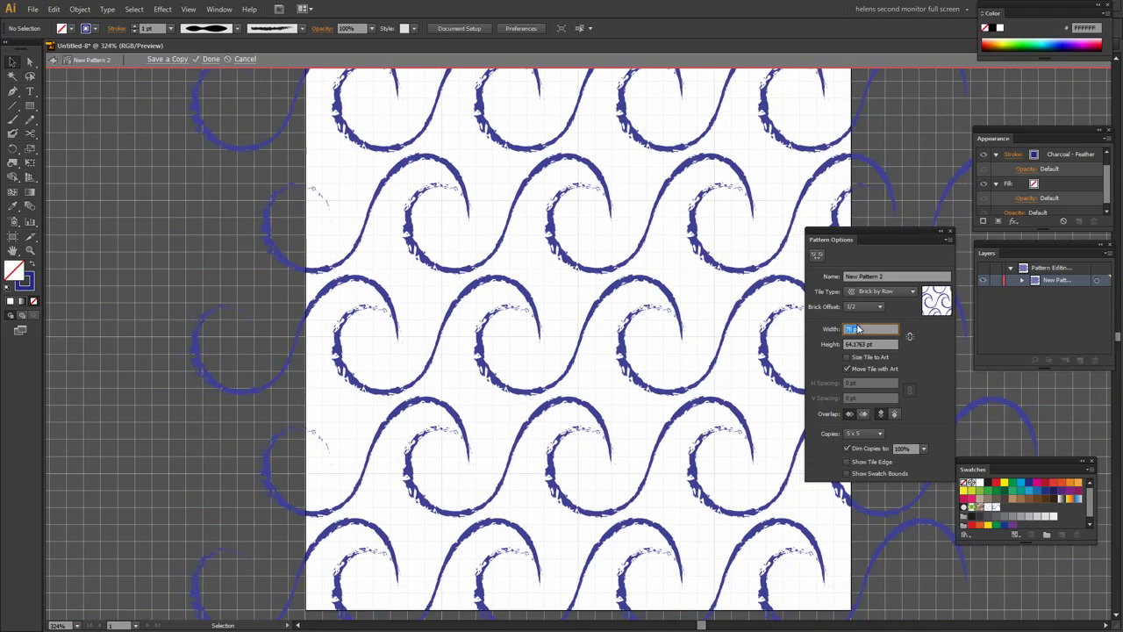
key(Down)
key(Down)
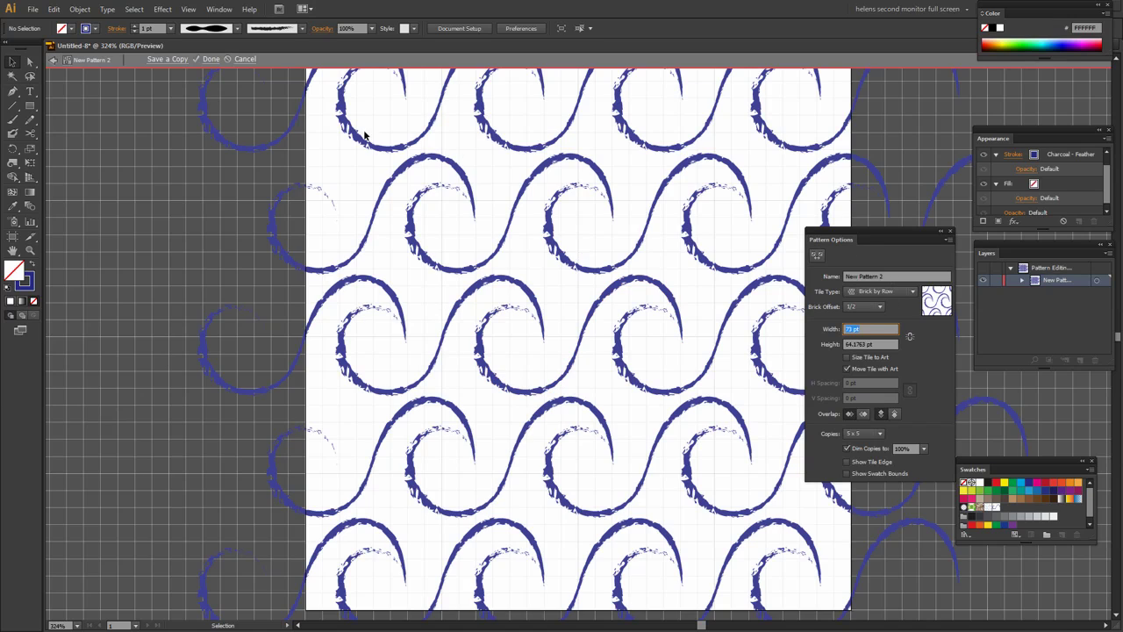
Finish the pattern and return the wave to a uniform 5 pt. Round stroke
click(210, 59)
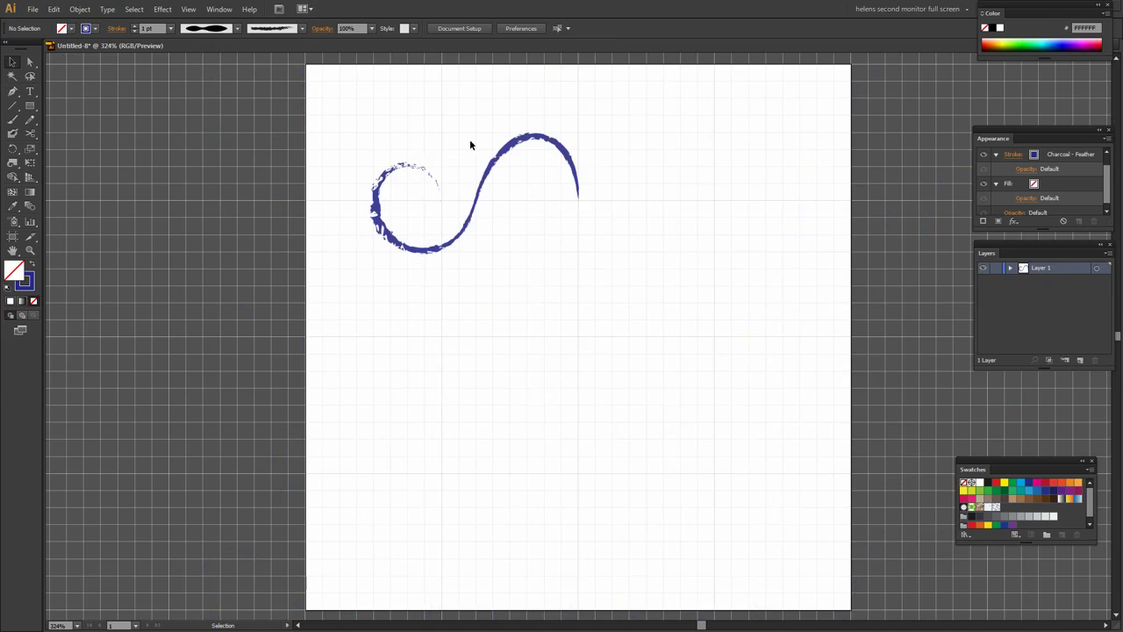
click(462, 246)
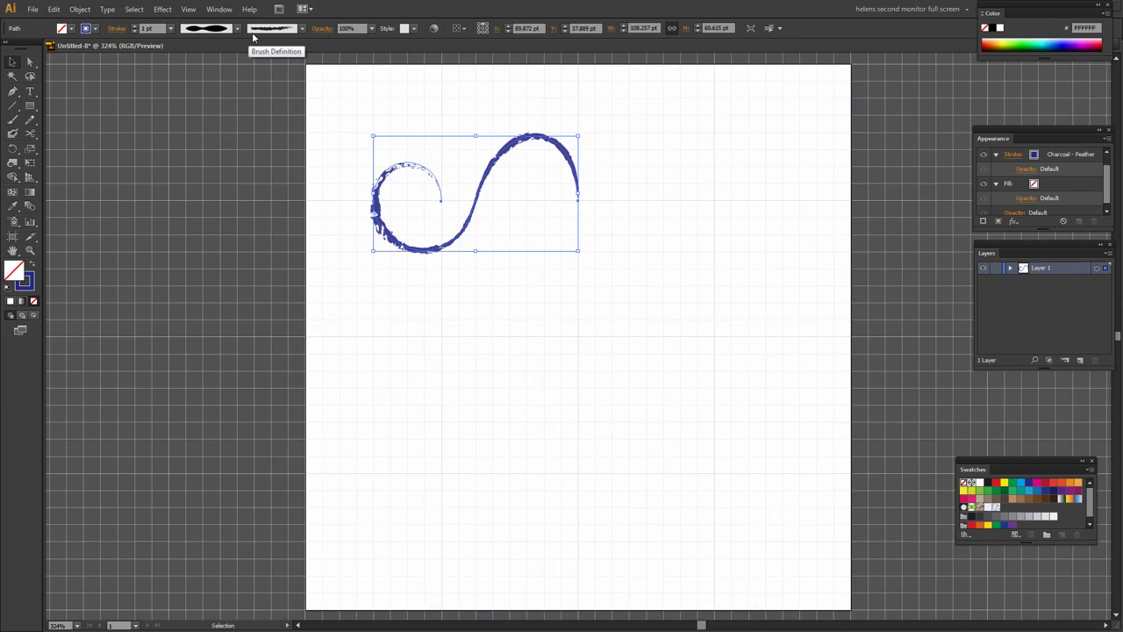
click(300, 31)
click(198, 55)
click(237, 30)
click(237, 30)
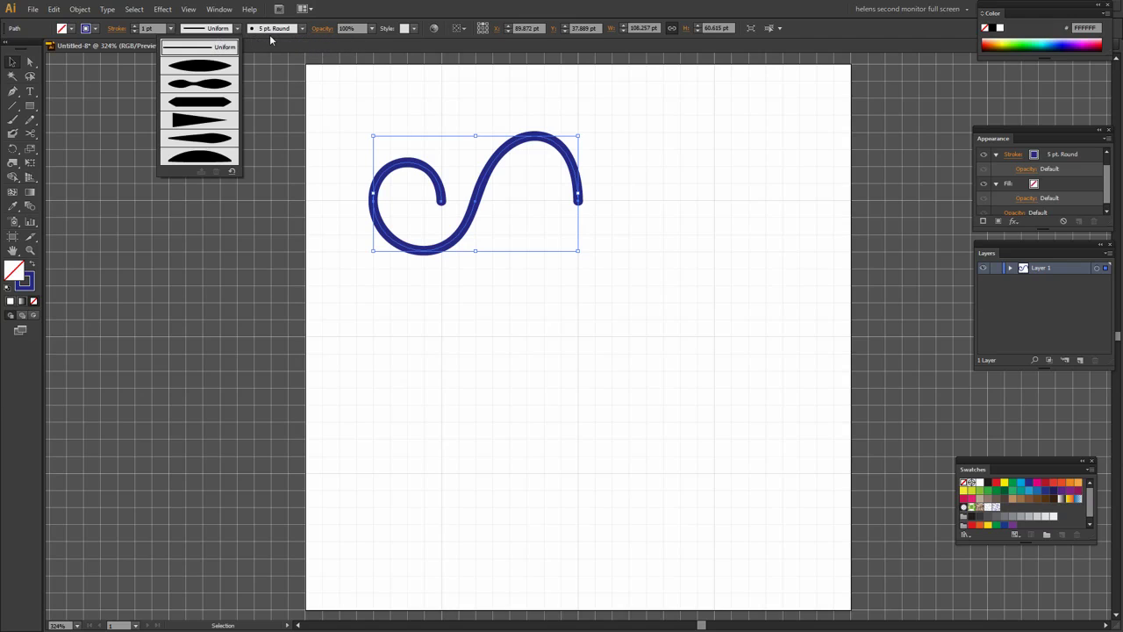
Set the curve's calligraphic brush size to 1 pt in its stroke options
click(302, 31)
click(303, 31)
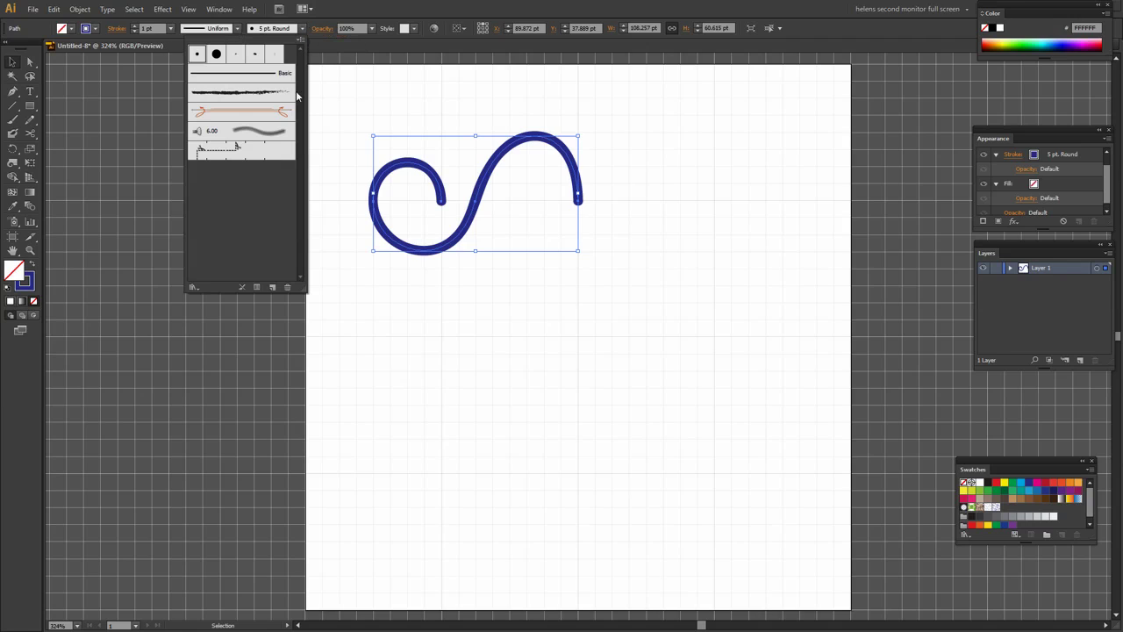
click(256, 288)
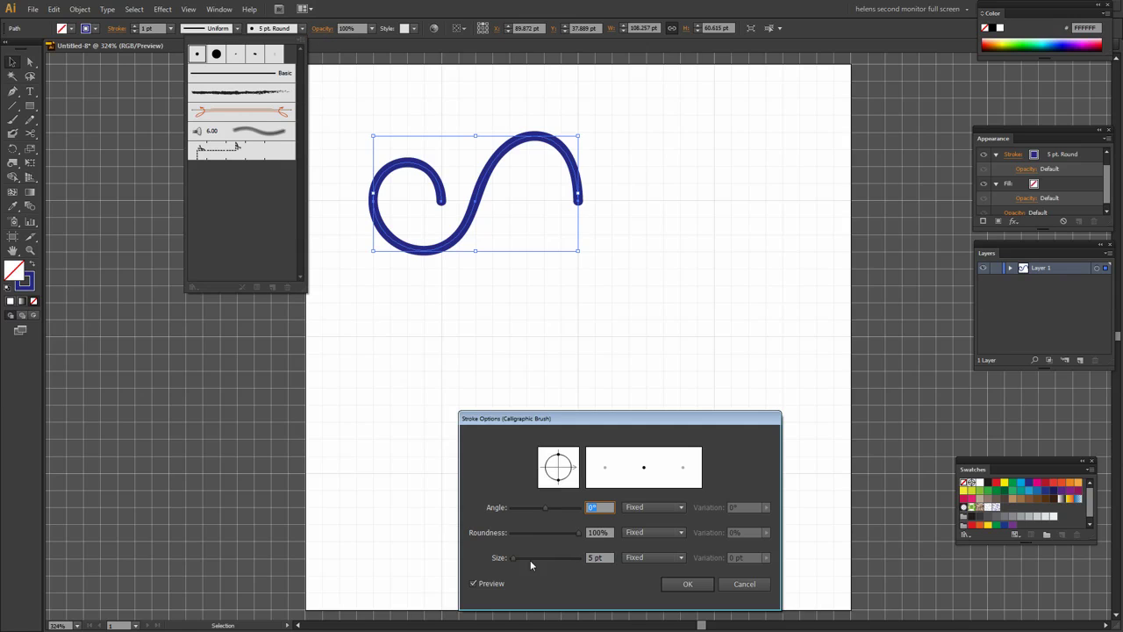
click(605, 558)
text(1 pt)
click(687, 583)
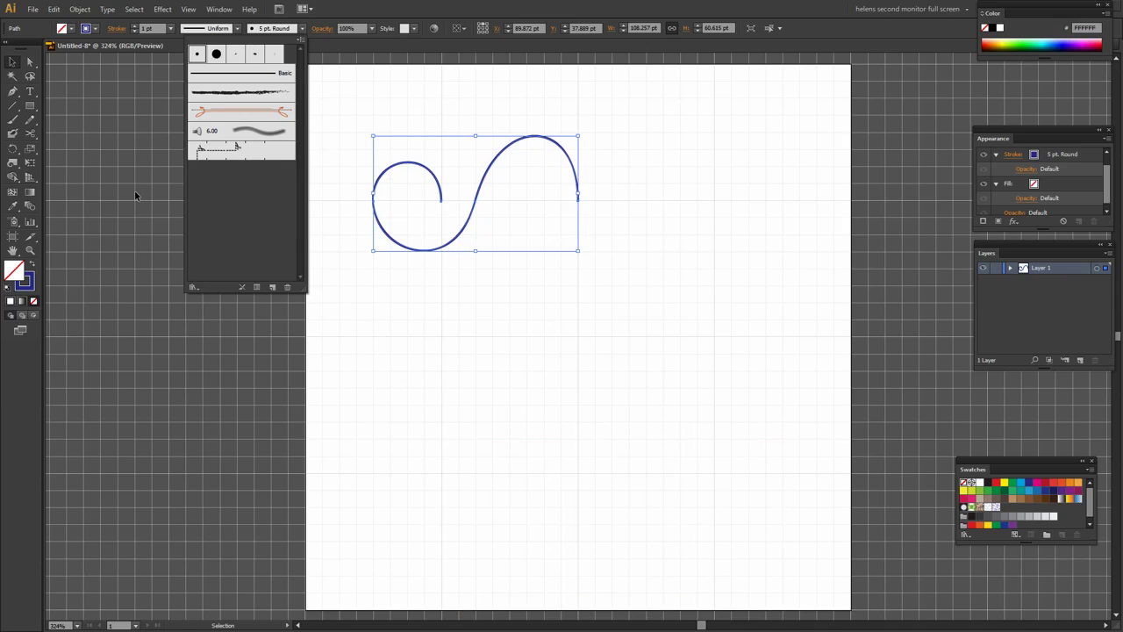
click(343, 387)
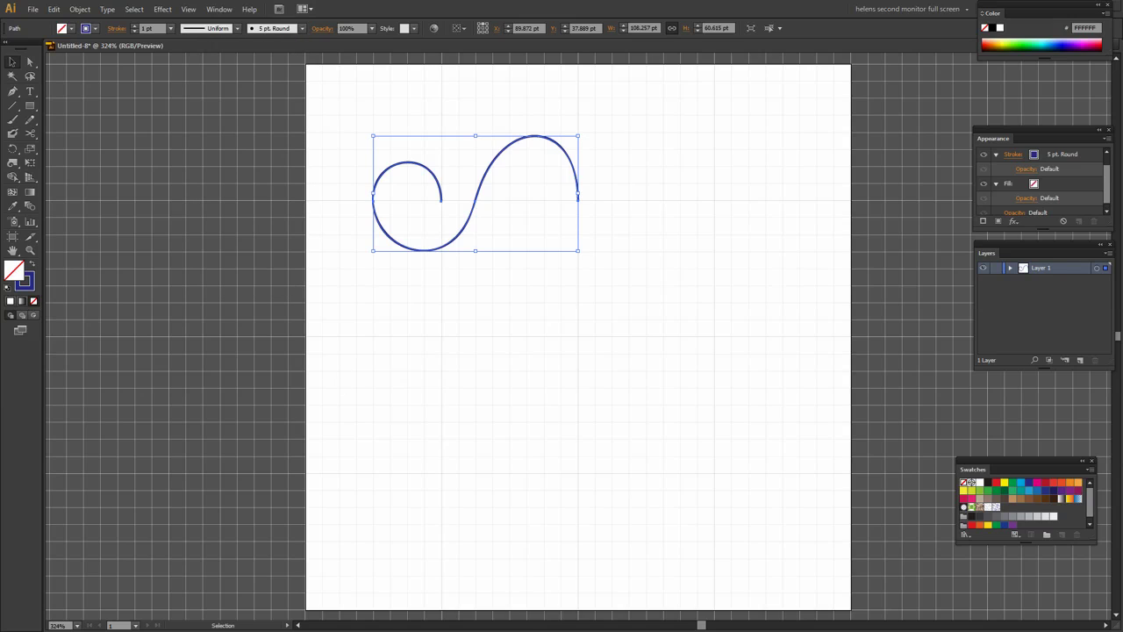
Alt-drag a copy of the S-curve straight to the right
drag(974, 470, 926, 408)
click(761, 574)
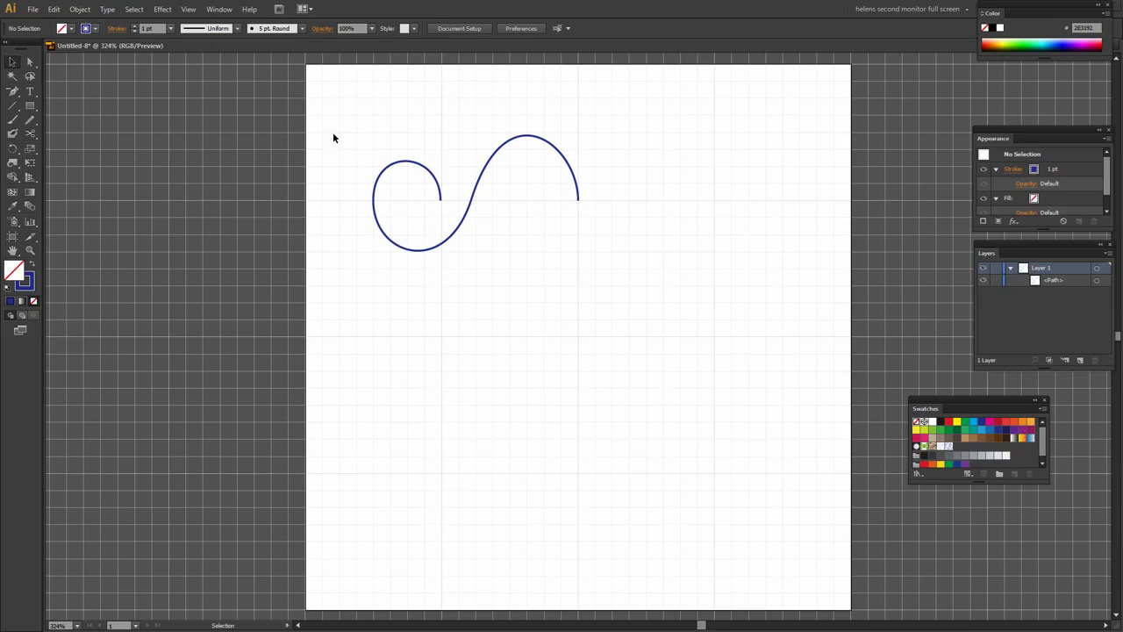
drag(335, 138, 624, 334)
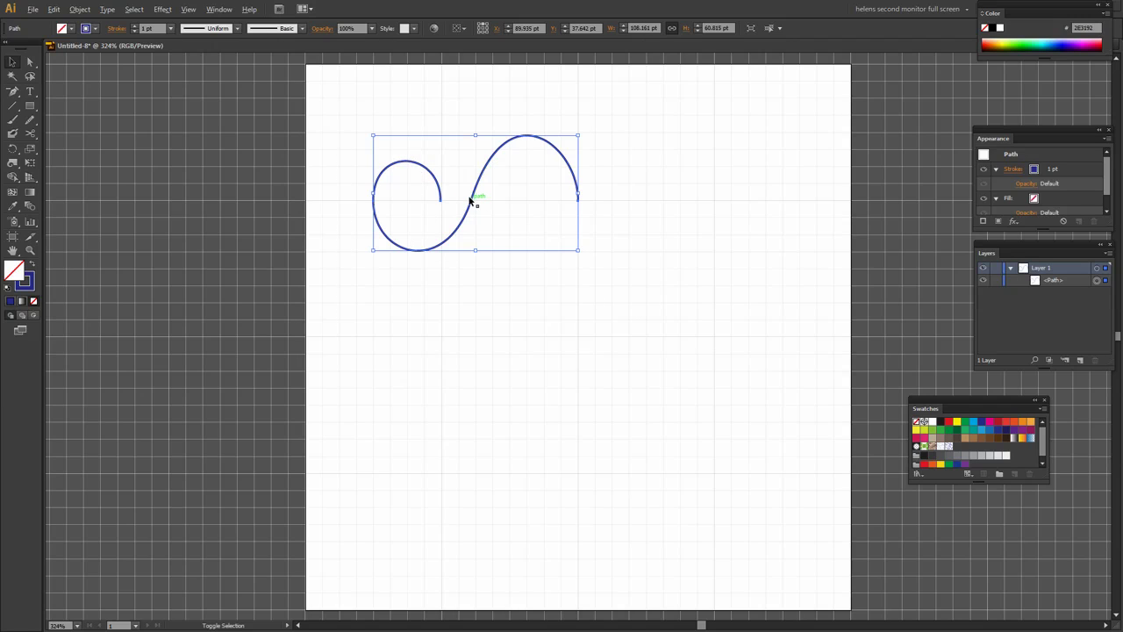
shift+click(479, 198)
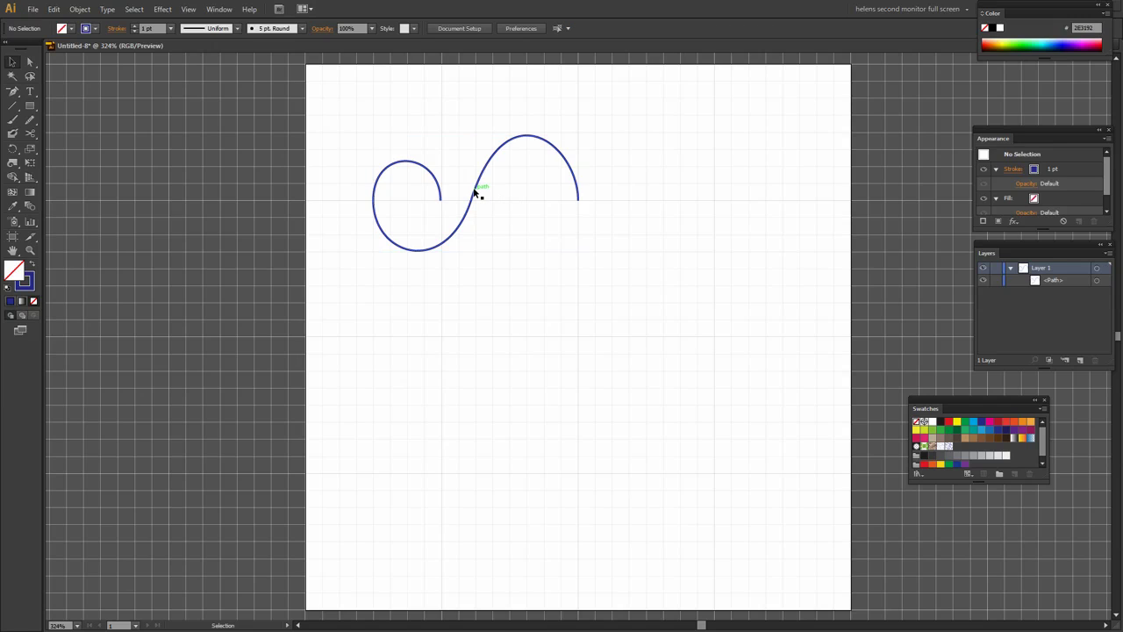
drag(477, 190, 612, 197)
click(639, 296)
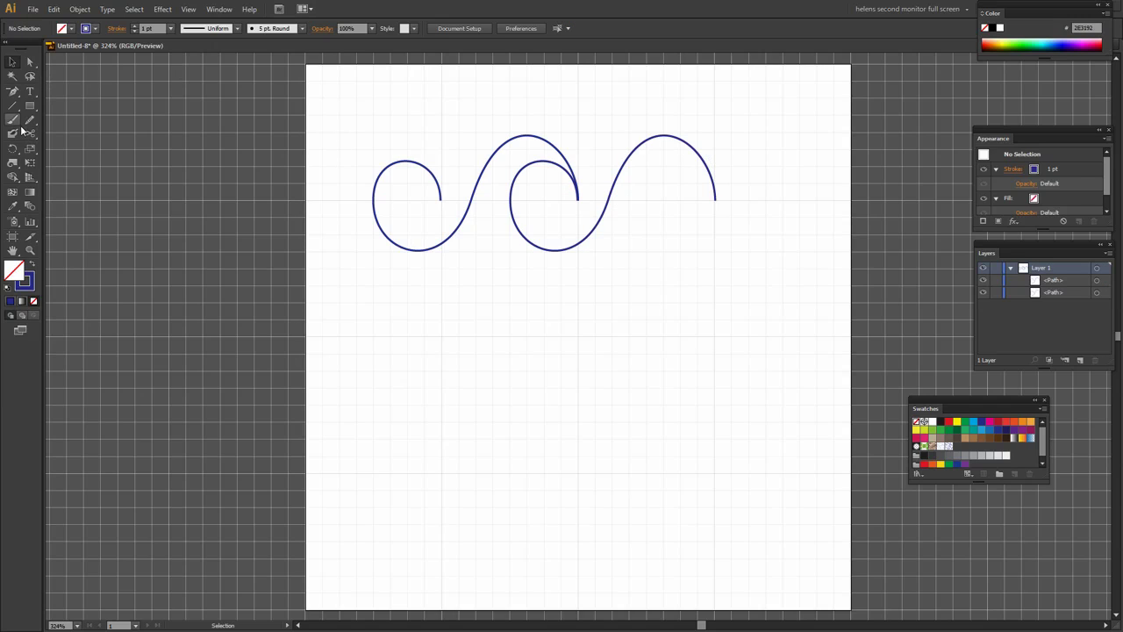
Select the two meeting endpoints and join them with Object > Path > Join
click(30, 62)
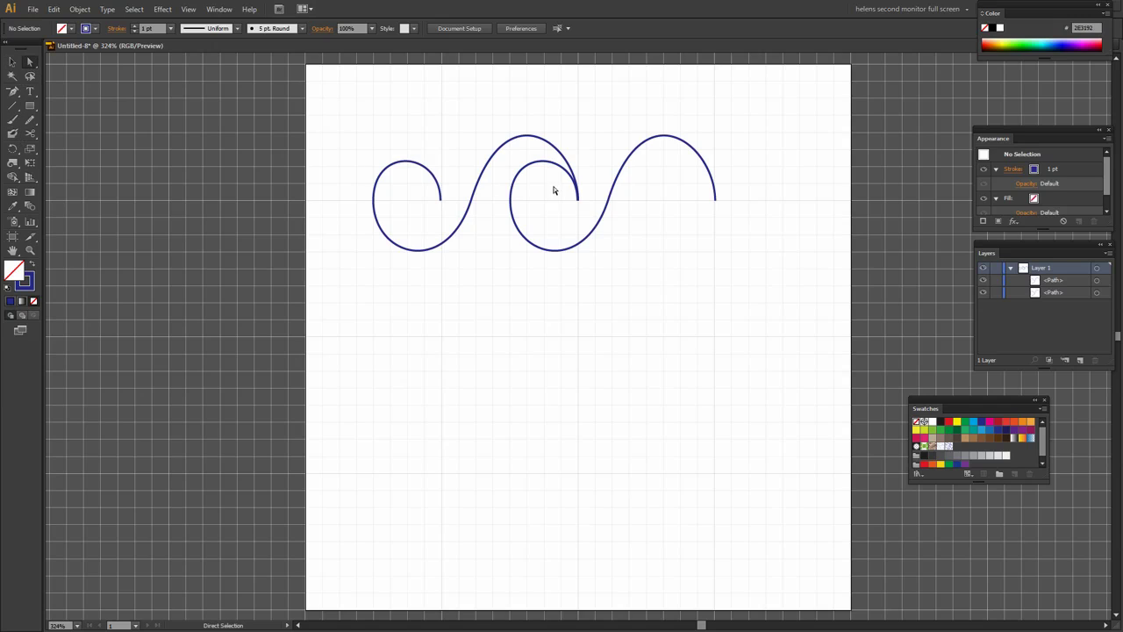
click(577, 200)
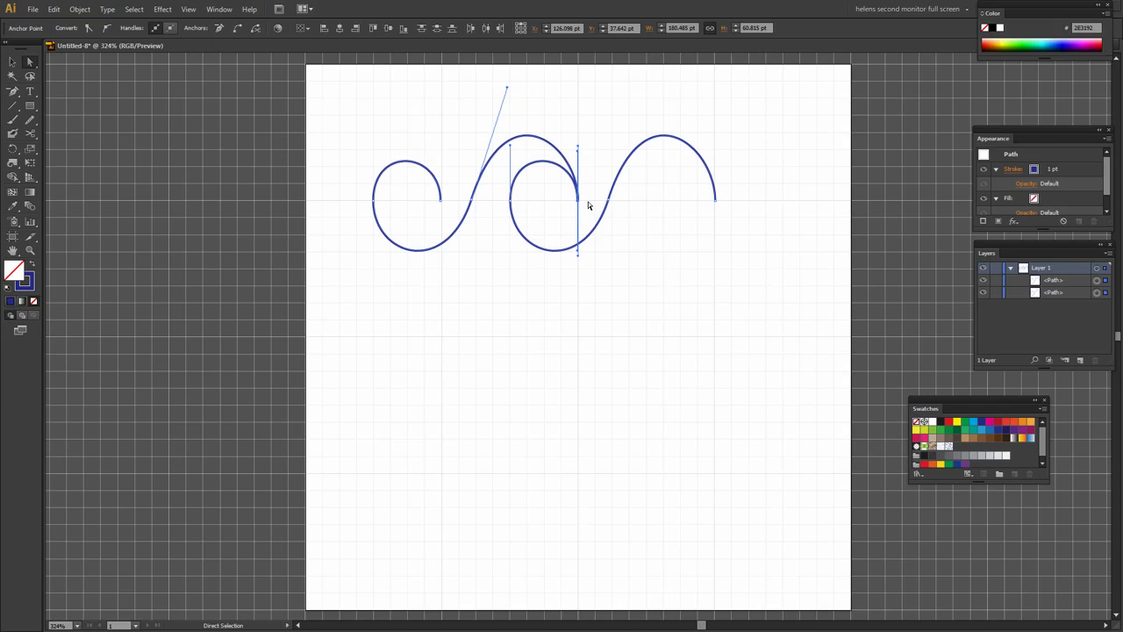
click(586, 207)
click(575, 198)
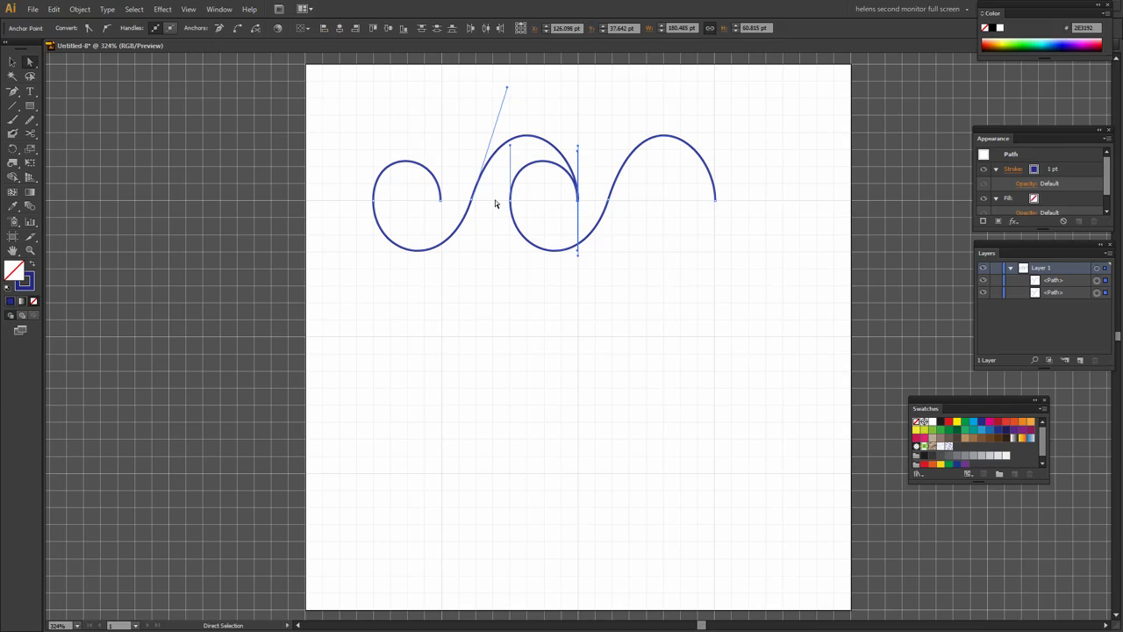
click(77, 9)
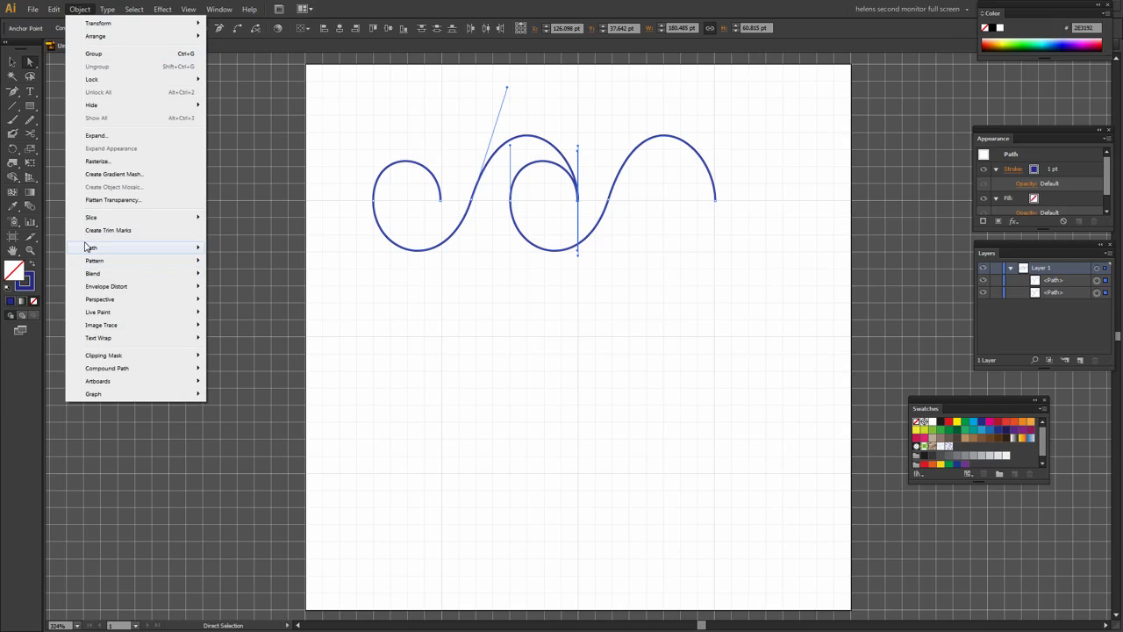
mouse_move(91, 250)
click(235, 250)
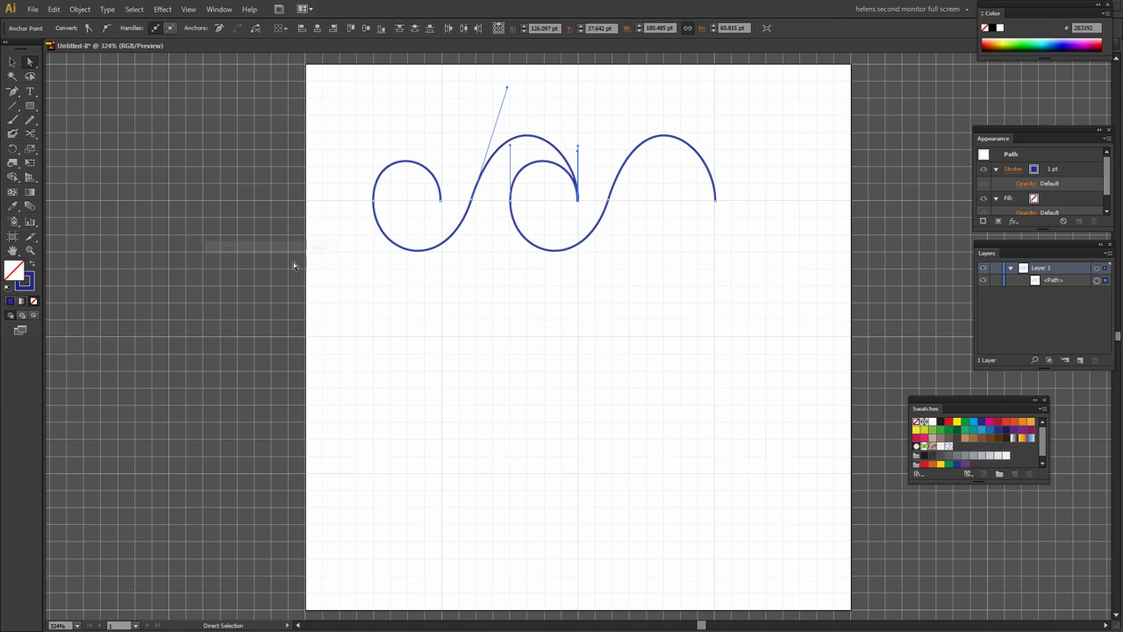
click(698, 267)
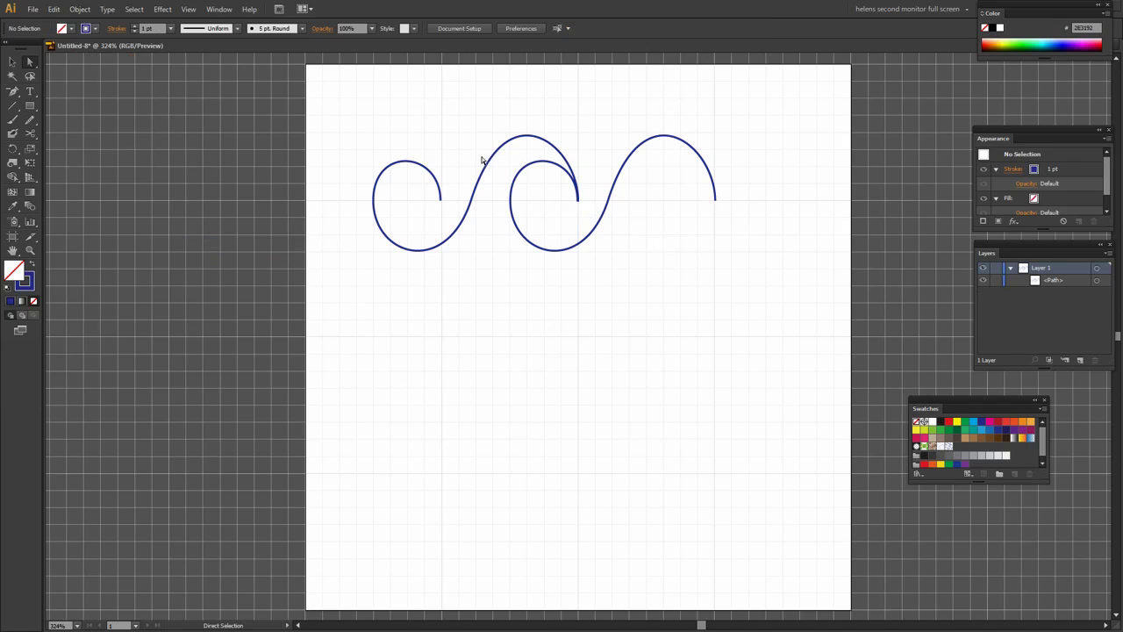
click(12, 61)
Swap the joined wave path's stroke to a dark blue fill
click(429, 250)
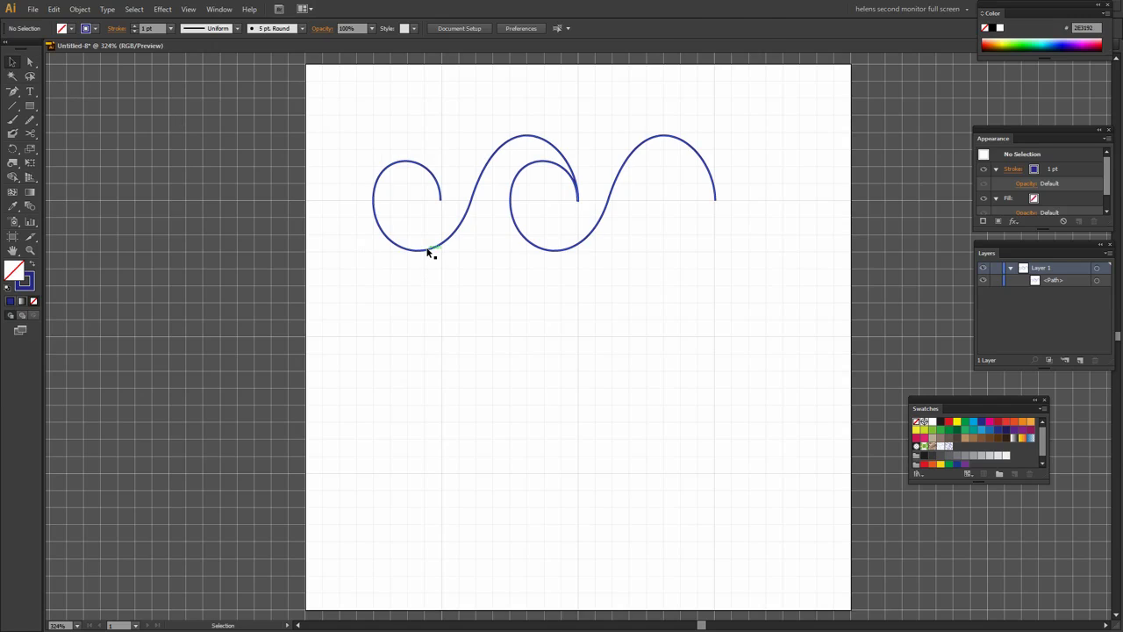
click(9, 302)
click(488, 258)
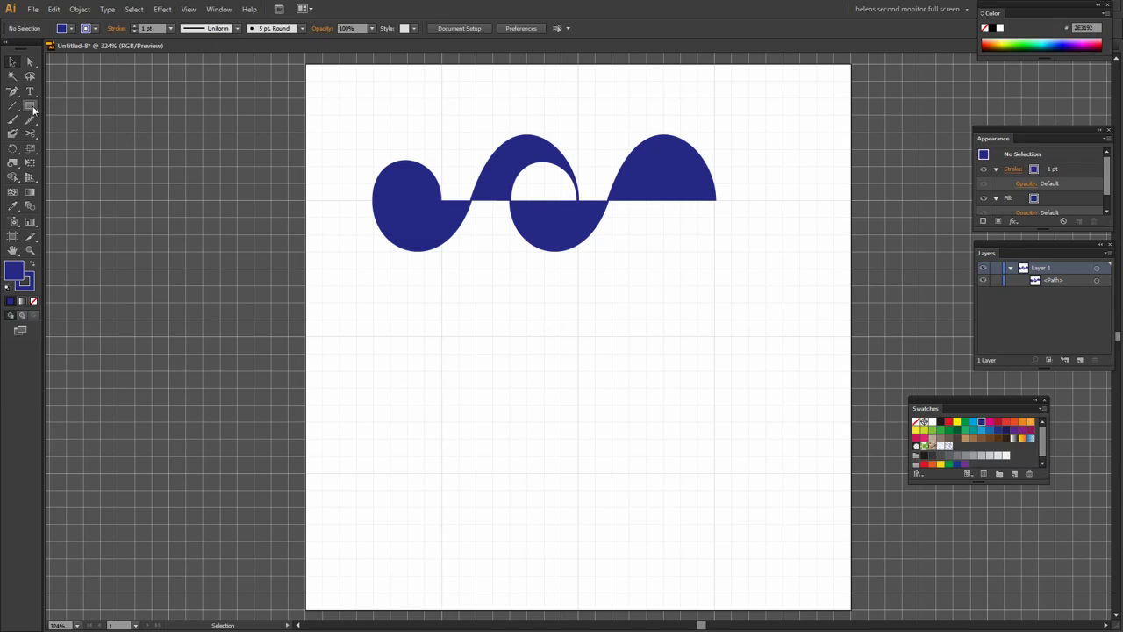
Draw a navy rectangle from the wave's left end down-right, spanning its full width
drag(30, 105, 83, 107)
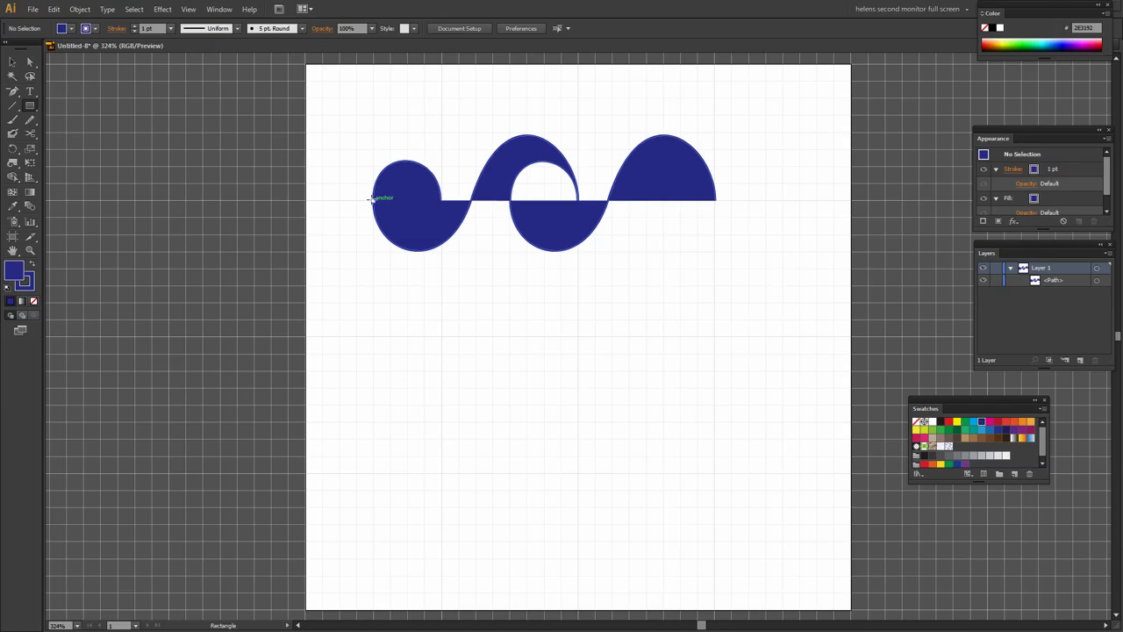
drag(372, 200, 715, 362)
click(737, 326)
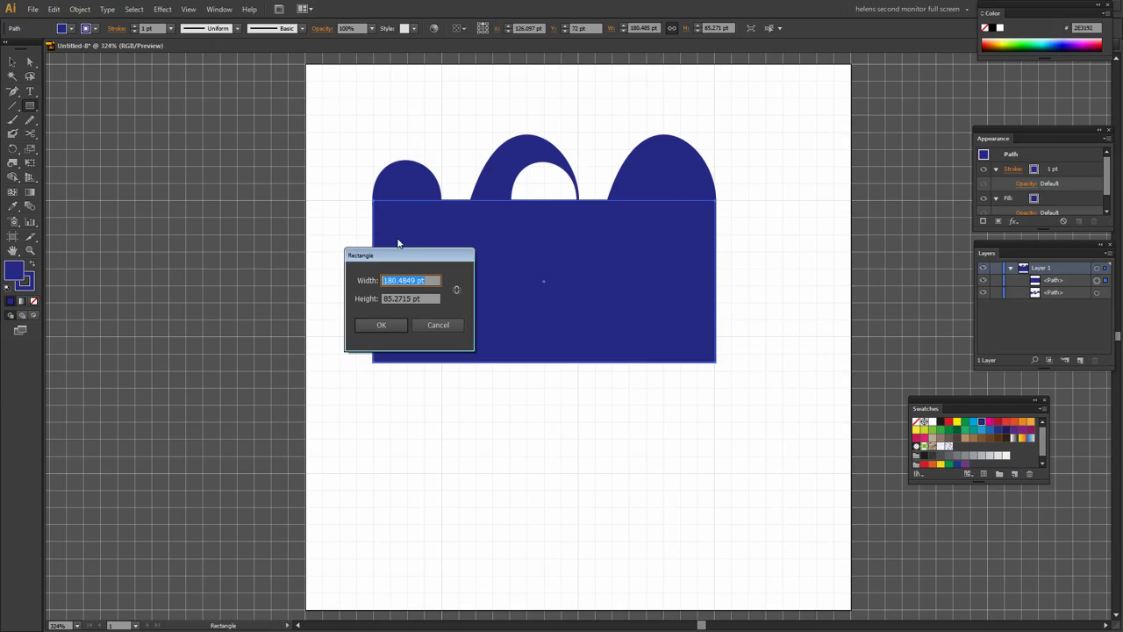
click(429, 326)
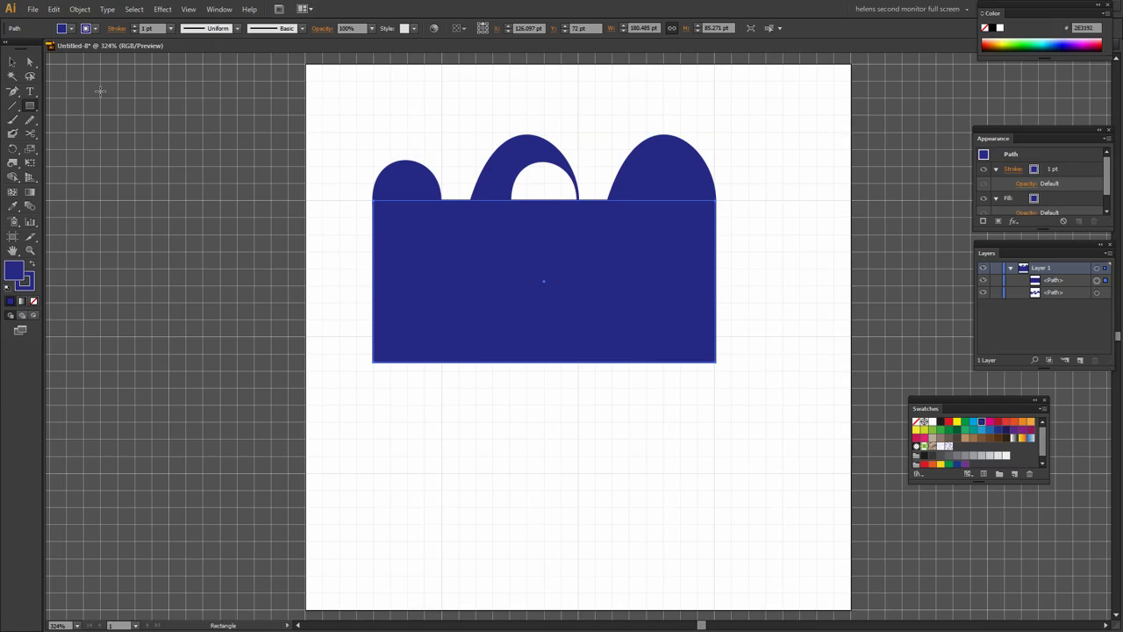
click(12, 63)
click(429, 391)
Select the wave and the rectangle together
drag(352, 145, 777, 430)
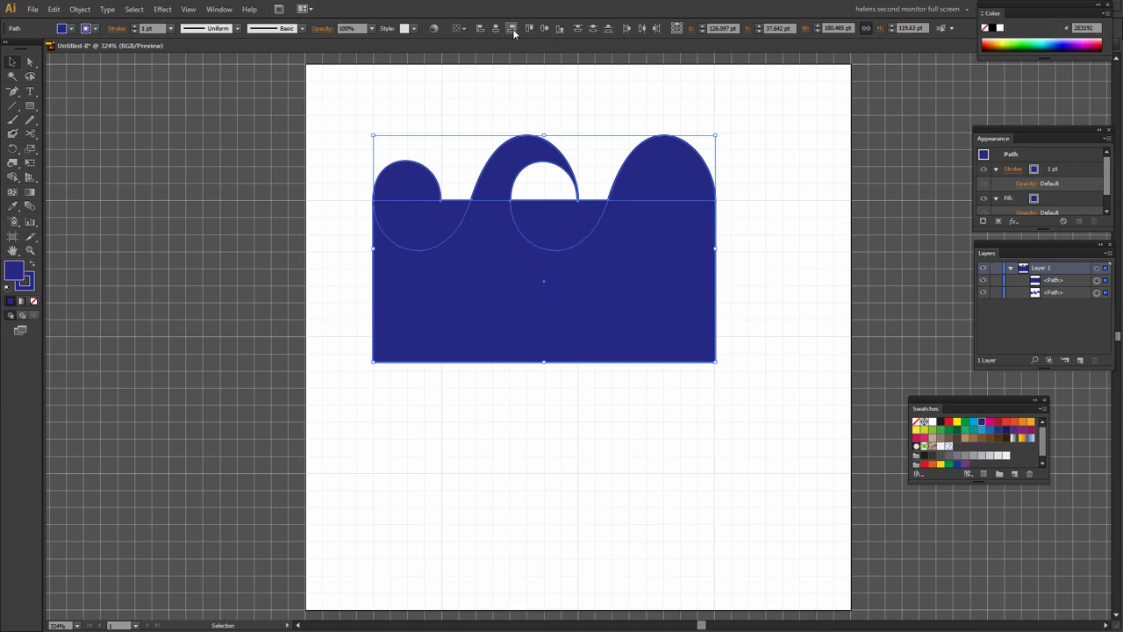
click(777, 251)
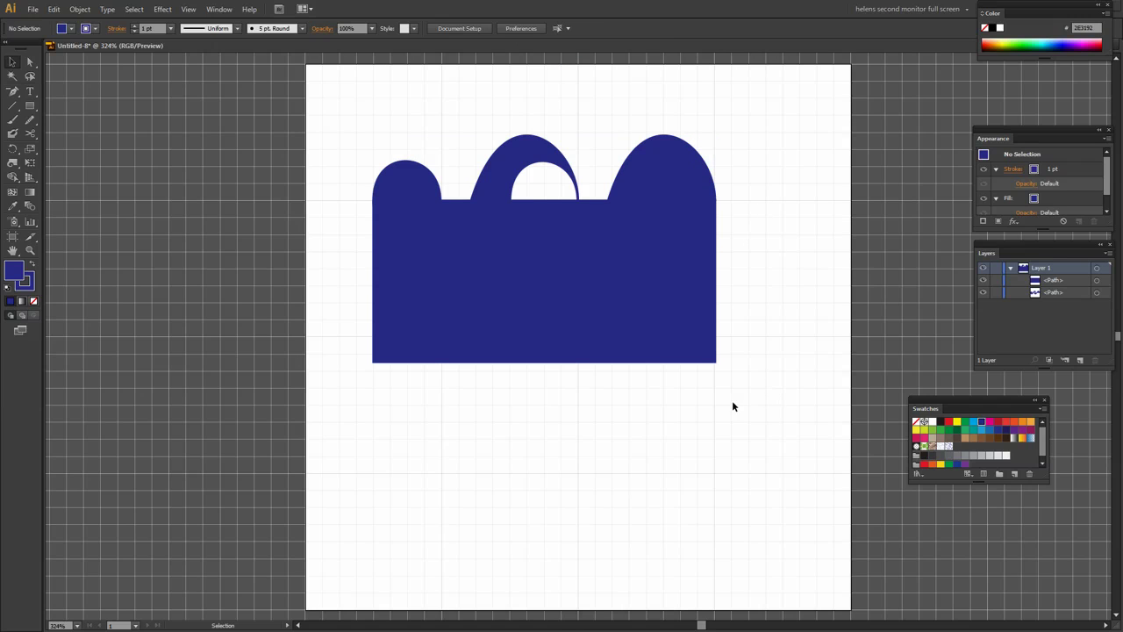
drag(735, 398, 355, 99)
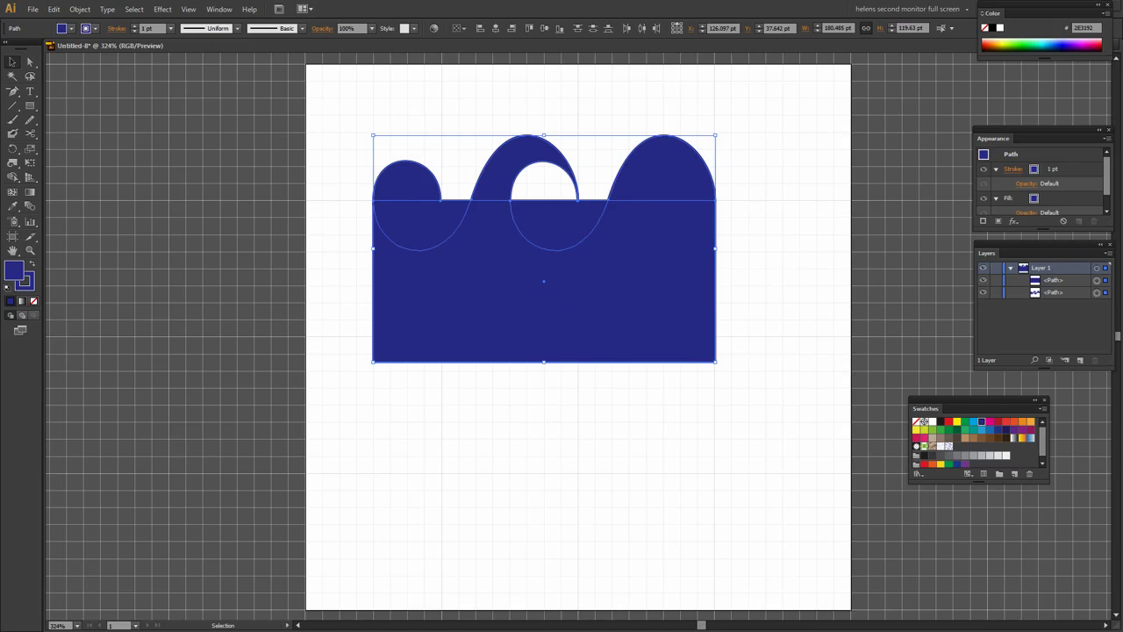
With Shape Builder, merge the middle arch and right hump into the rectangle and remove both curl arcs
click(12, 176)
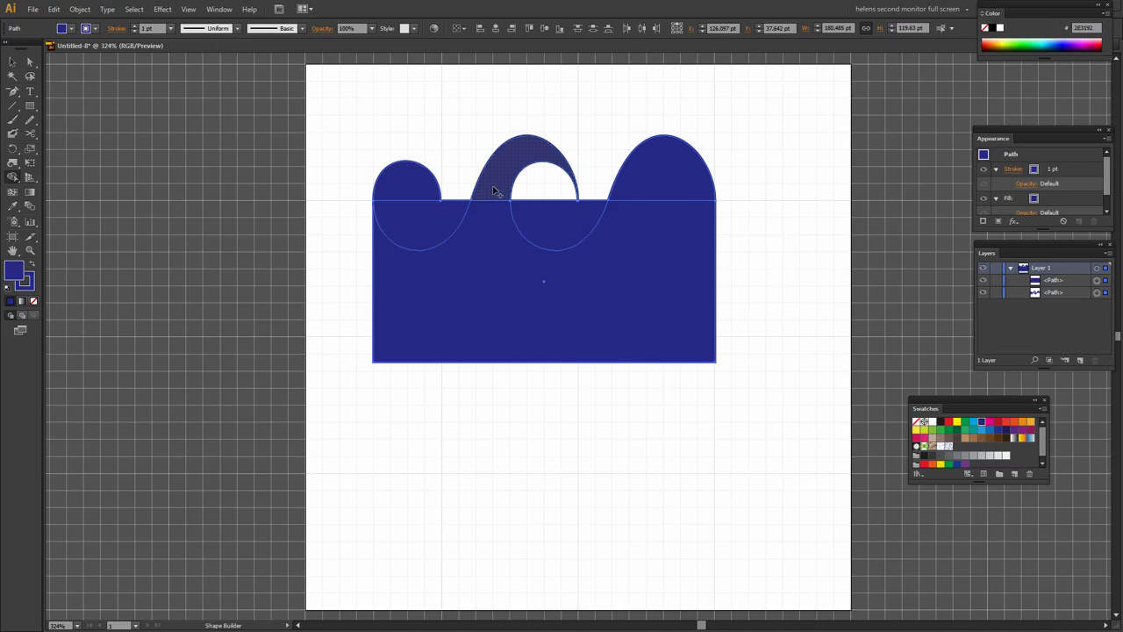
drag(494, 190, 483, 261)
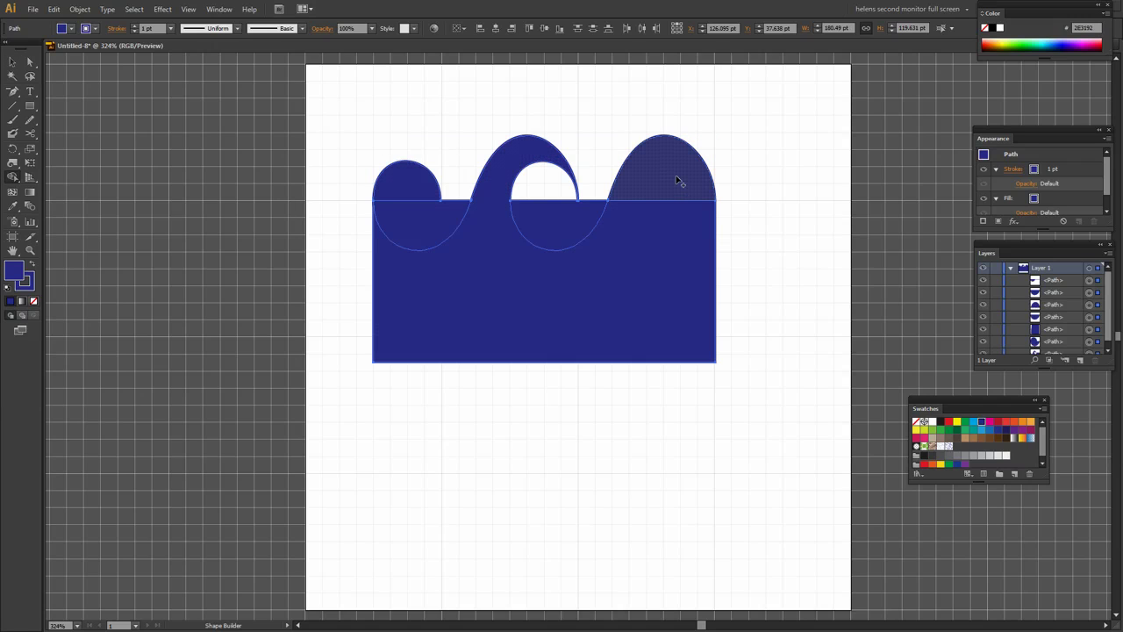
drag(676, 180, 656, 275)
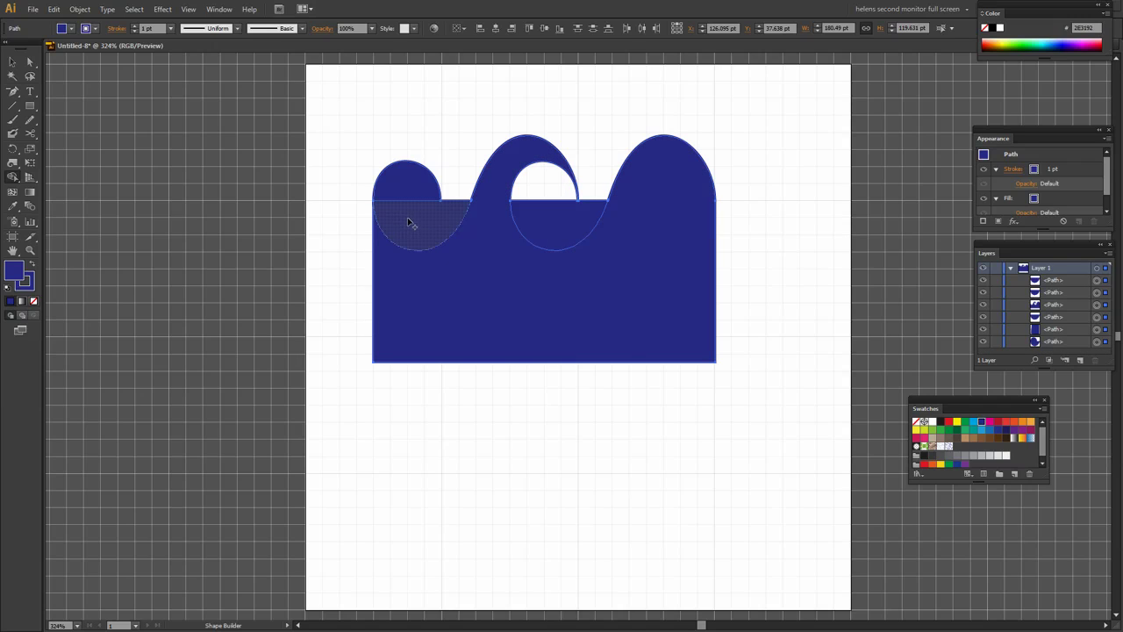
alt+click(430, 228)
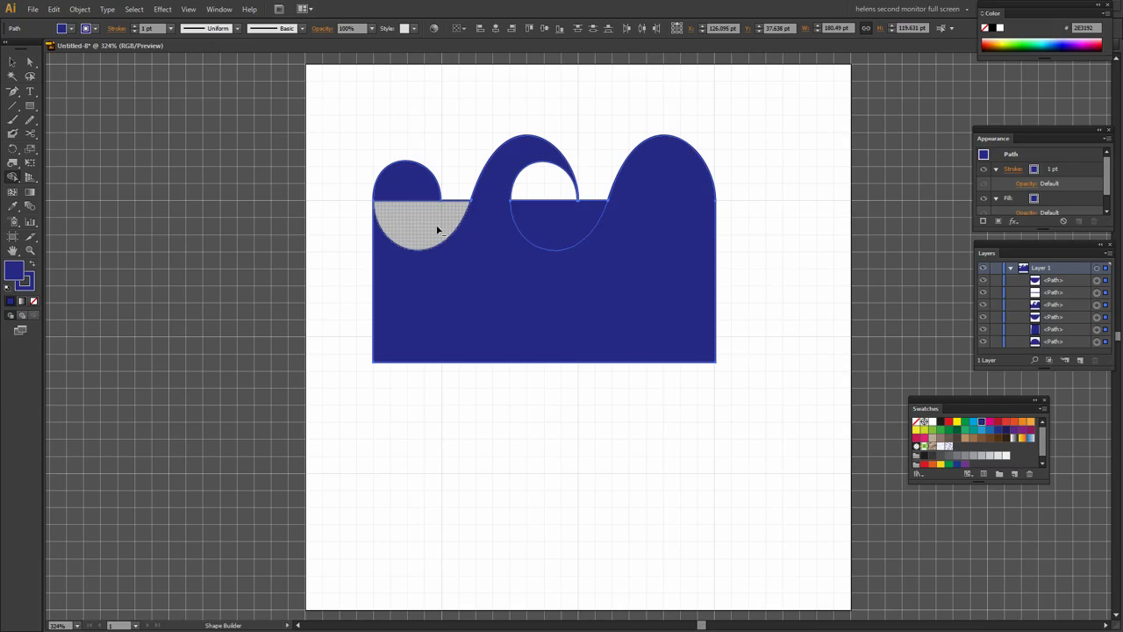
alt+click(555, 226)
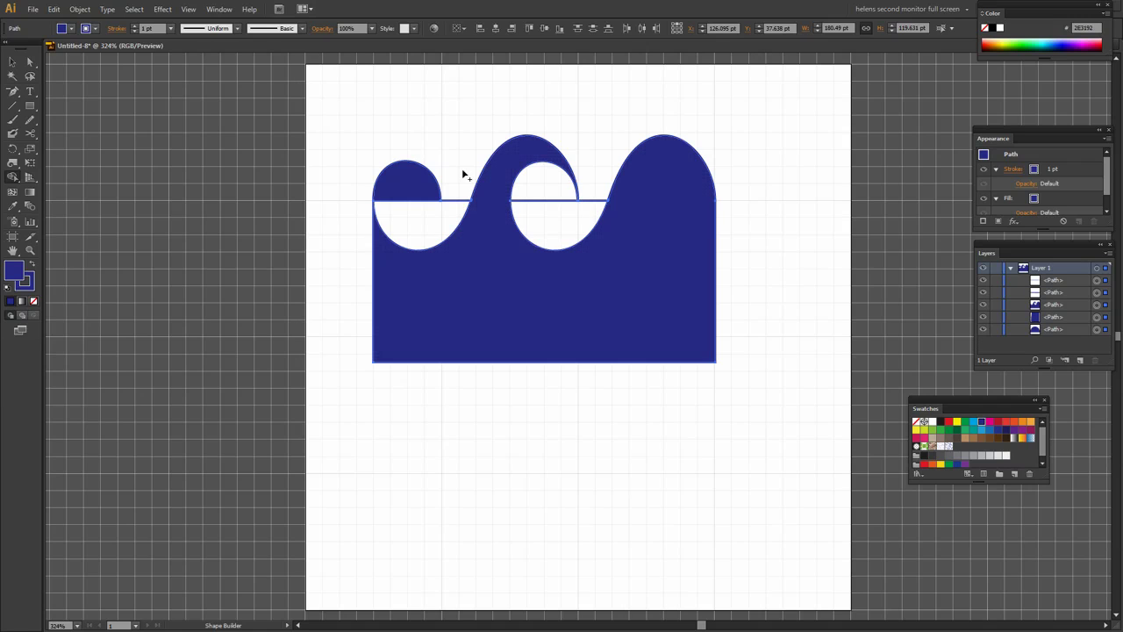
Delete the leftover lines beside the left curl and across the middle curl
click(10, 60)
click(458, 428)
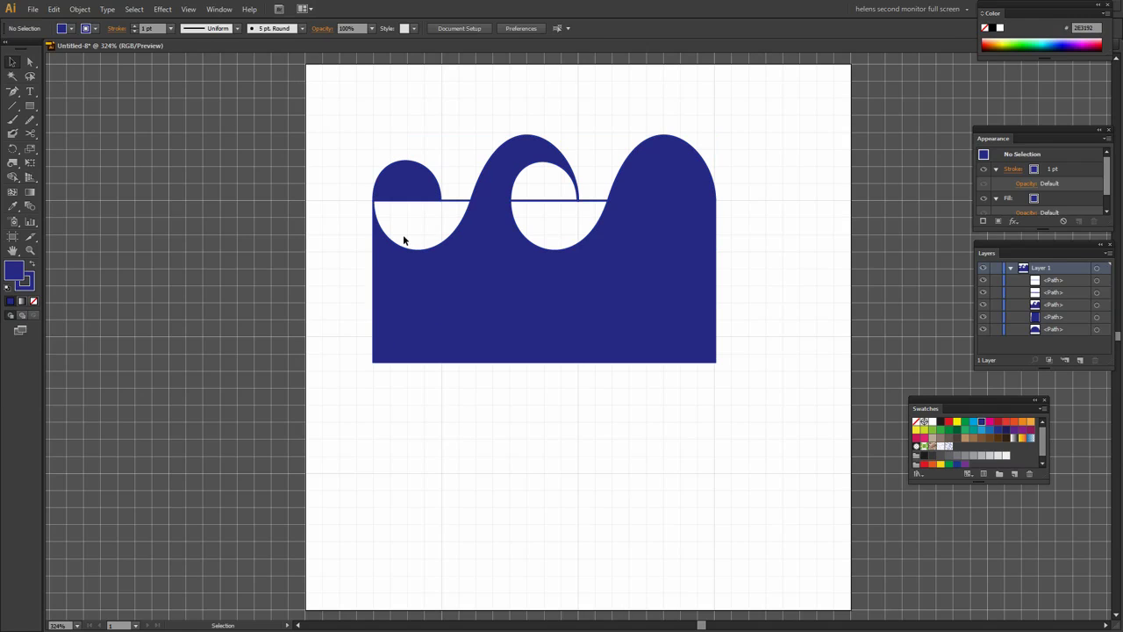
click(390, 179)
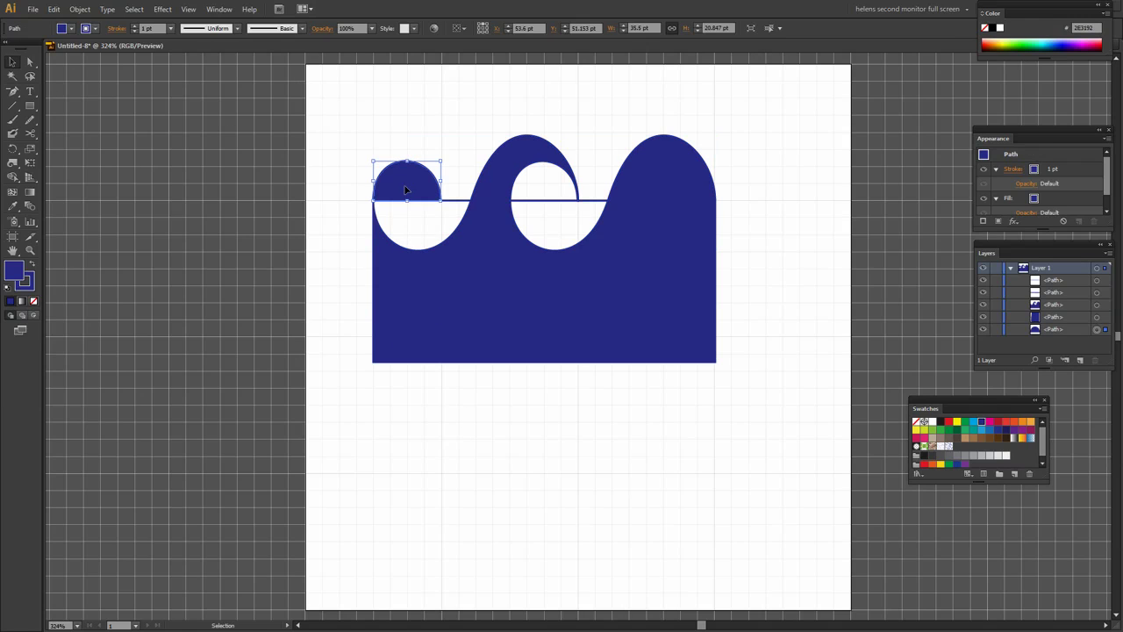
click(462, 203)
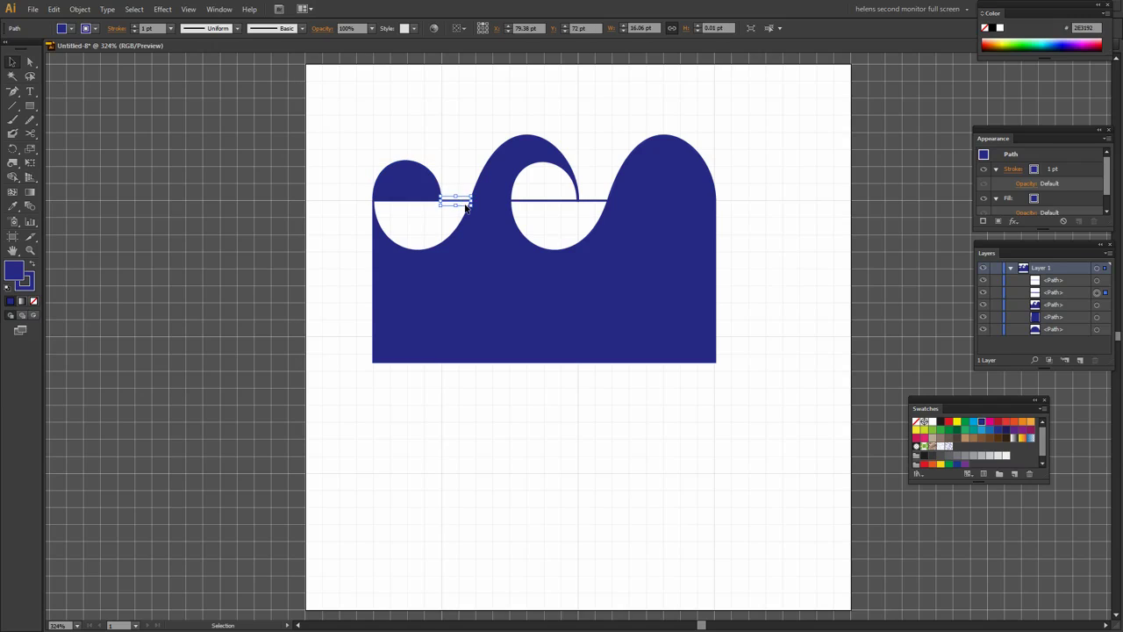
key(Delete)
click(544, 202)
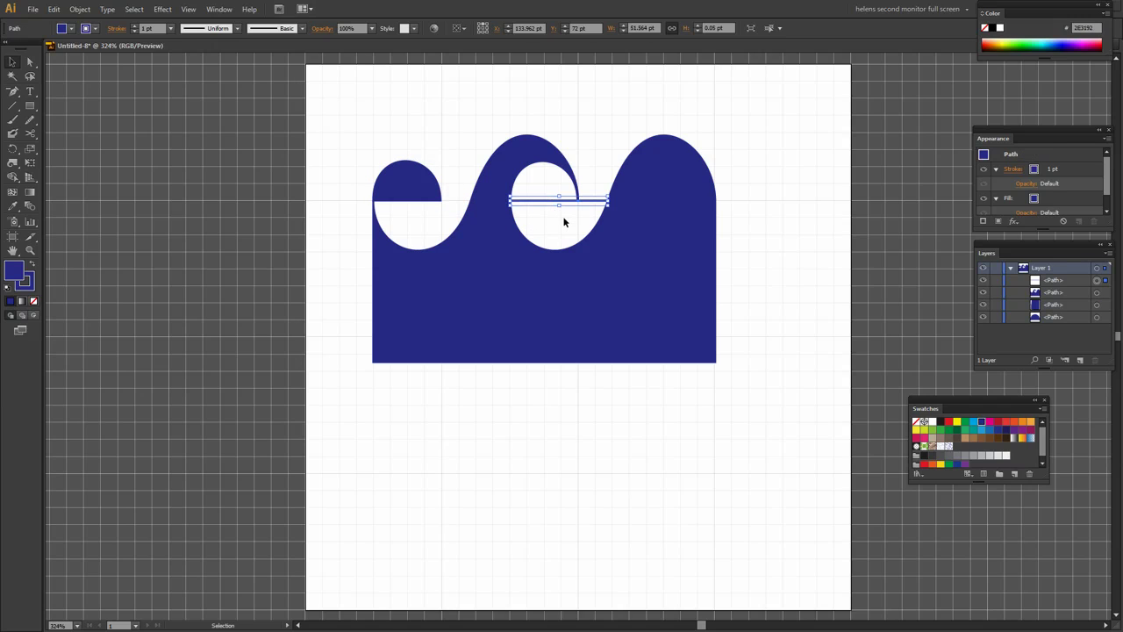
key(Delete)
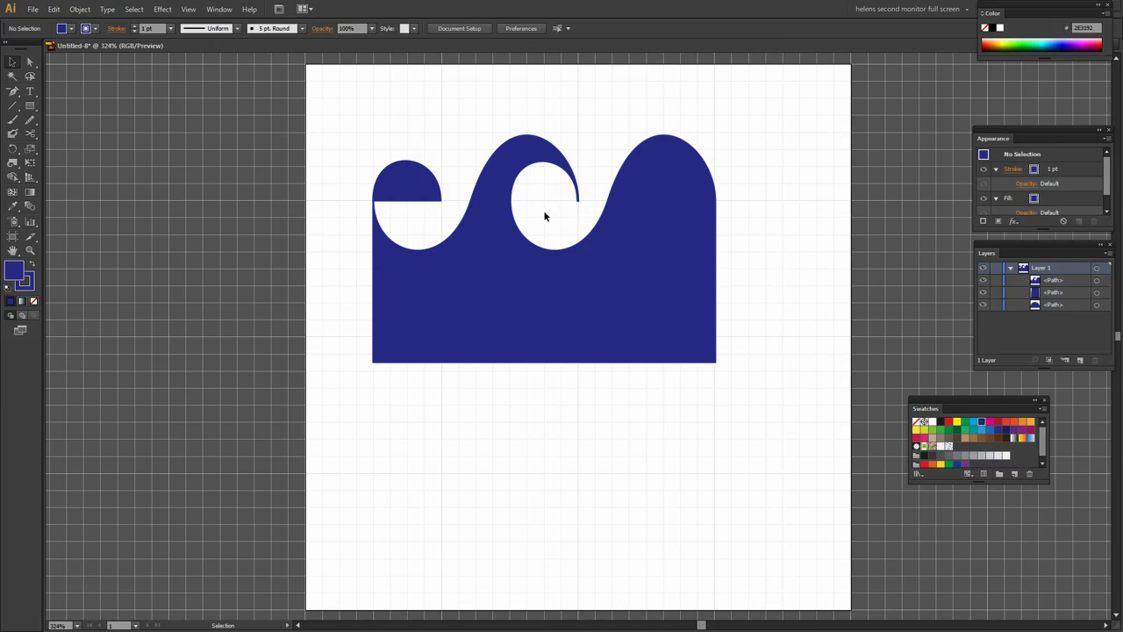
click(393, 193)
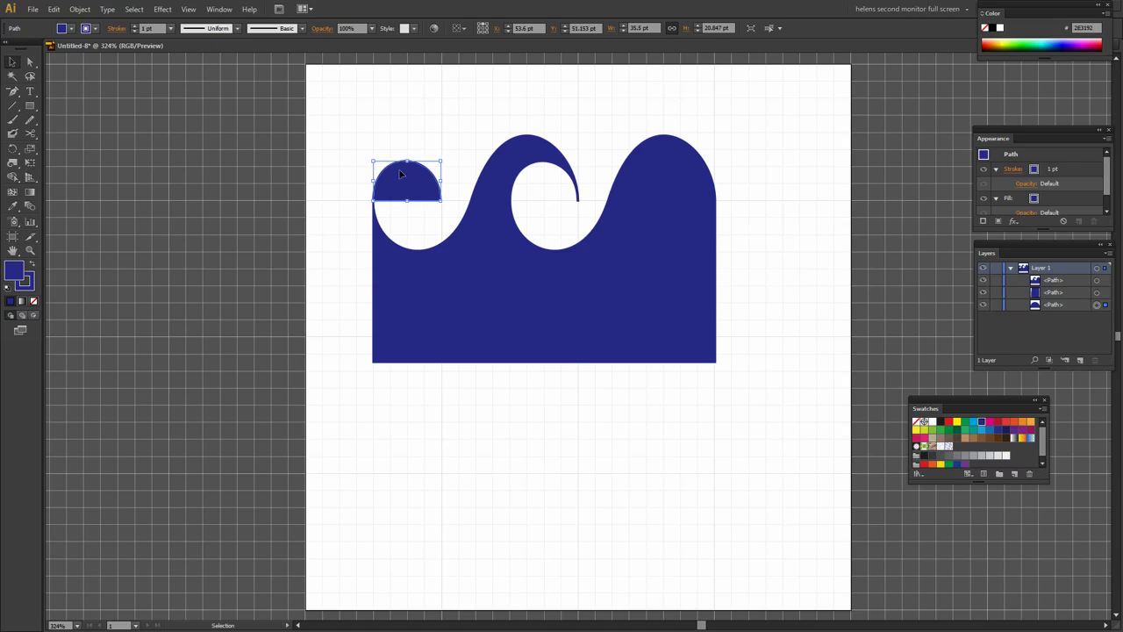
Remove the left half-circle's fill, then zoom in on that curl
click(34, 302)
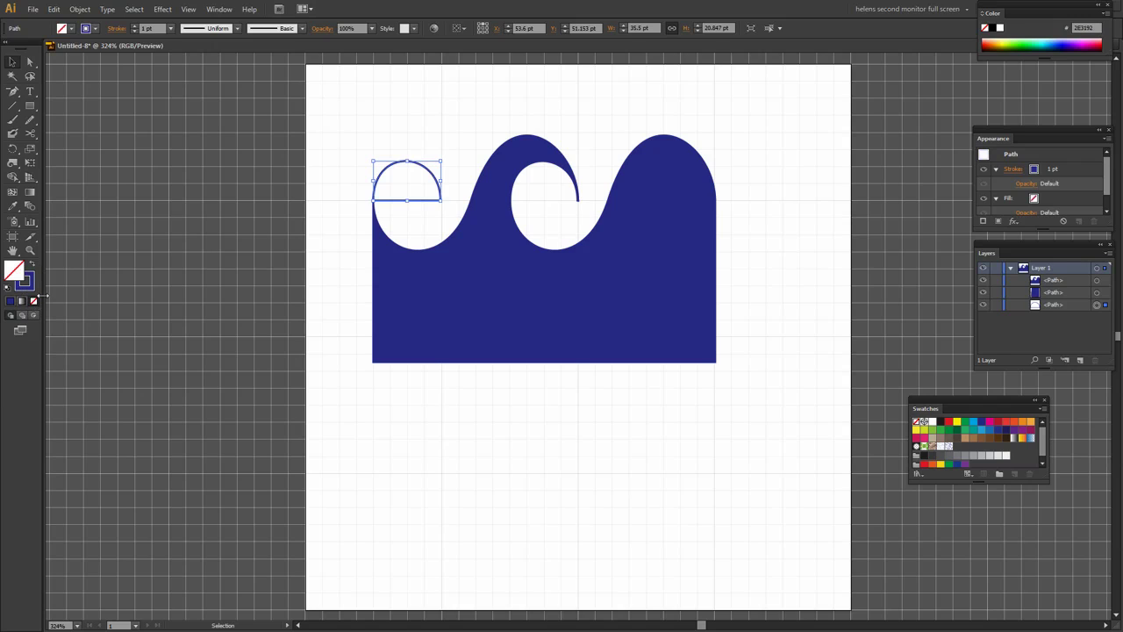
click(409, 211)
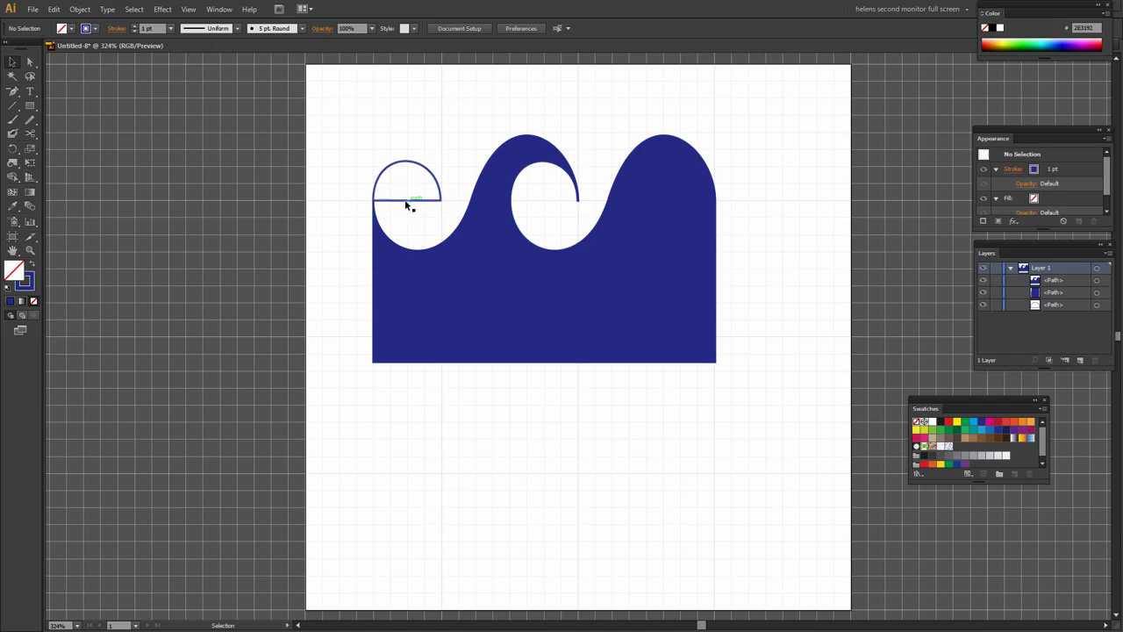
click(31, 252)
drag(346, 140, 500, 278)
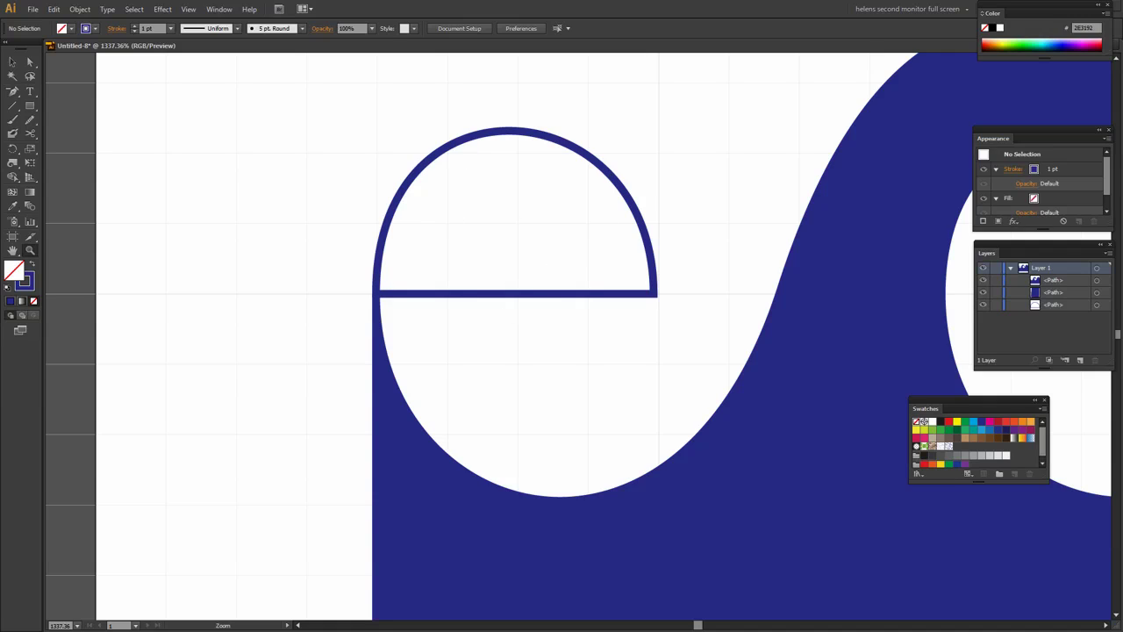
With the Scissors tool, cut the path where the crossbar meets the arc and at its right corner
click(30, 132)
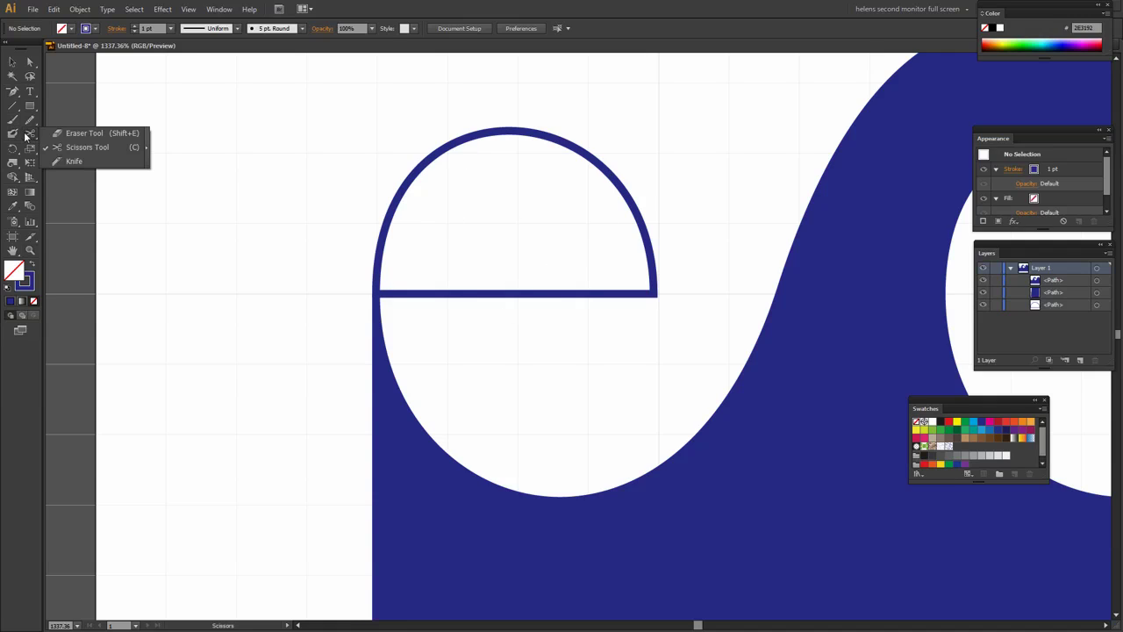
click(74, 161)
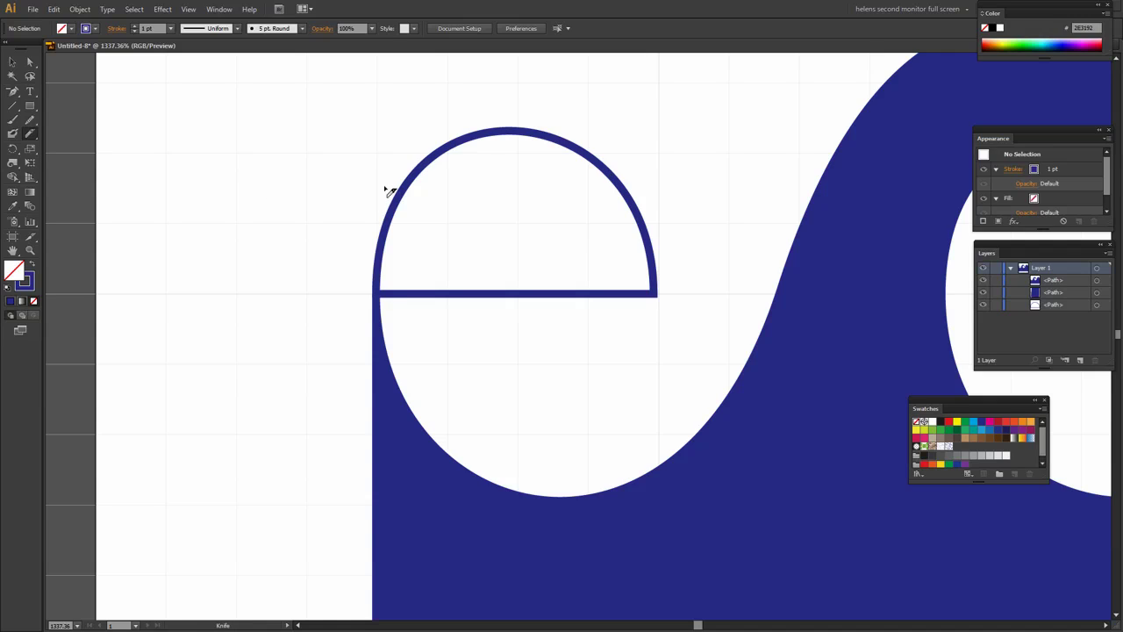
click(30, 250)
drag(316, 248, 684, 328)
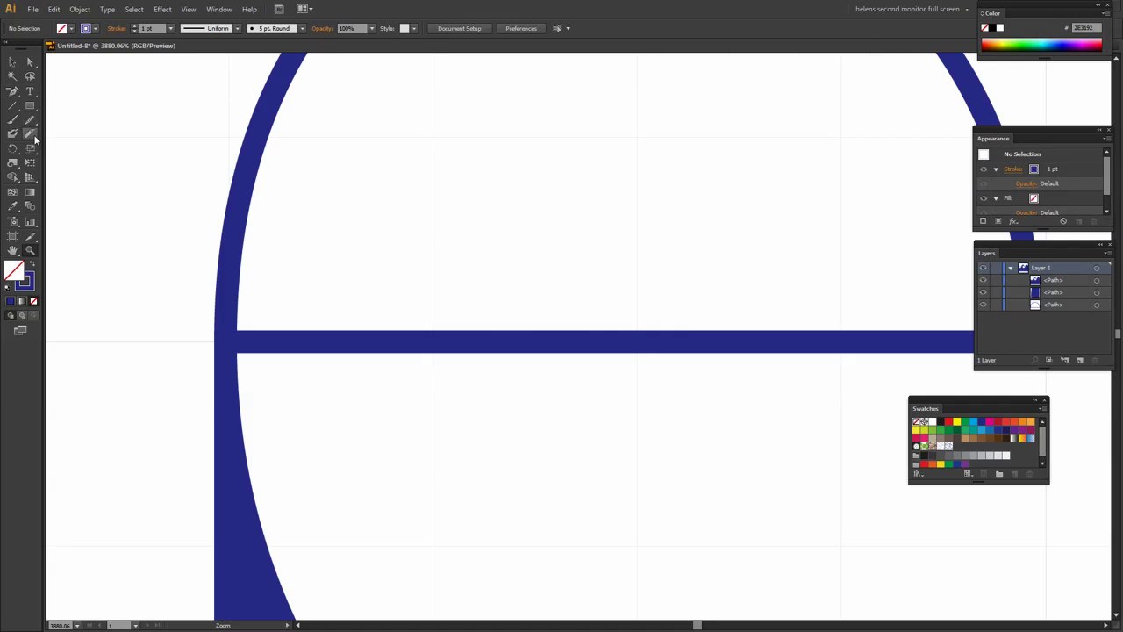
drag(30, 133, 60, 149)
click(224, 338)
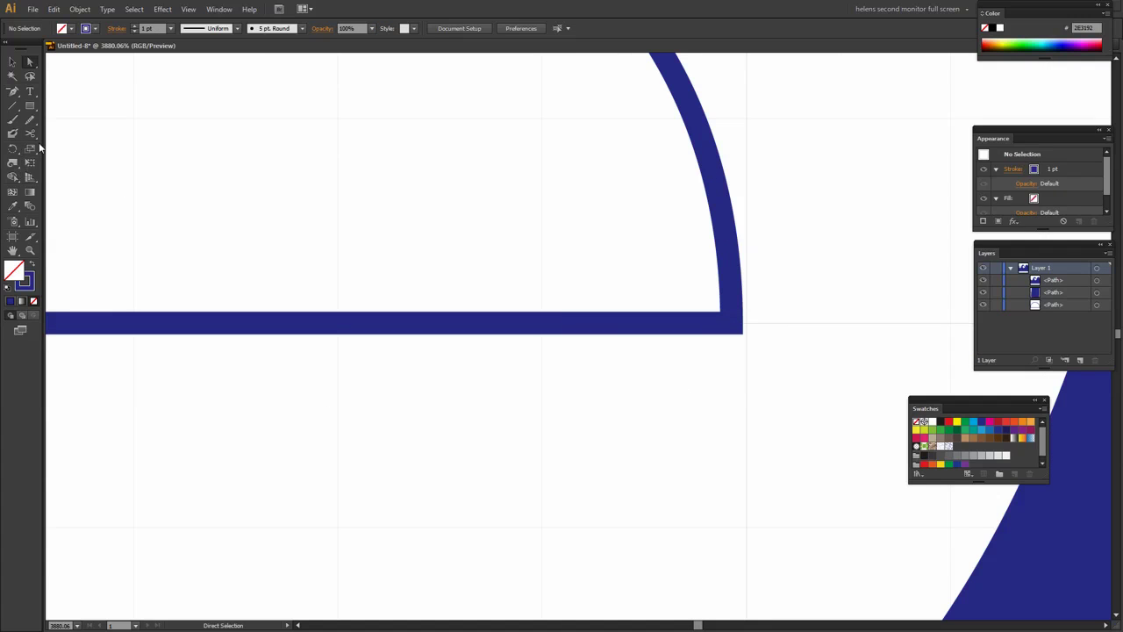
click(730, 322)
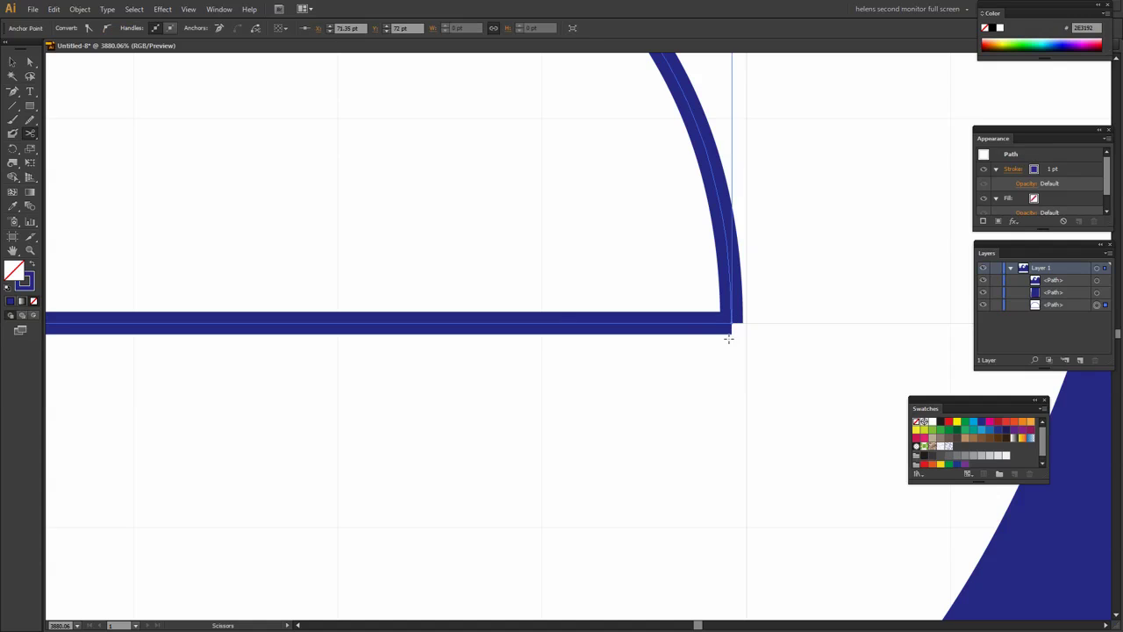
Undo the test moves of the crossbar and cut again where it meets the left arc
click(29, 62)
drag(713, 324, 714, 366)
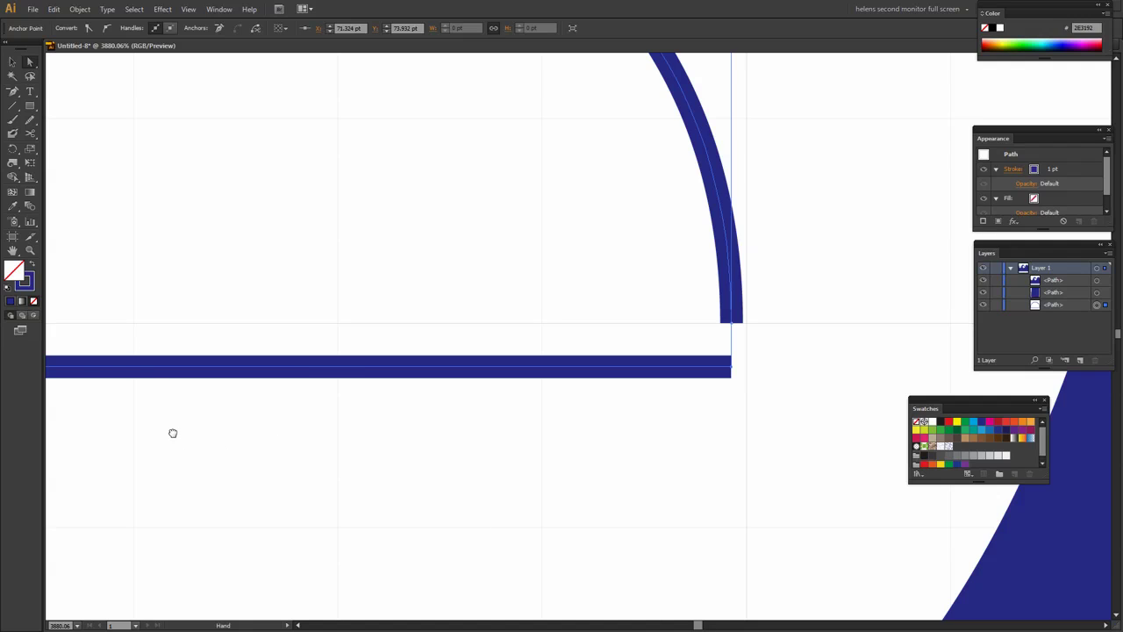
drag(175, 431, 586, 429)
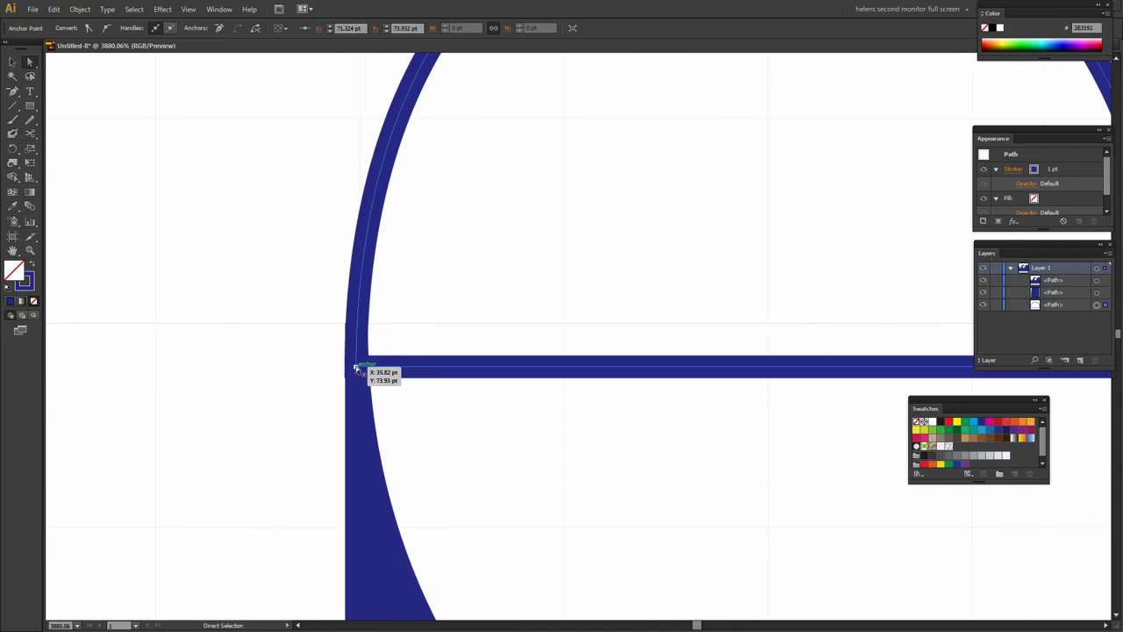
drag(404, 373, 431, 383)
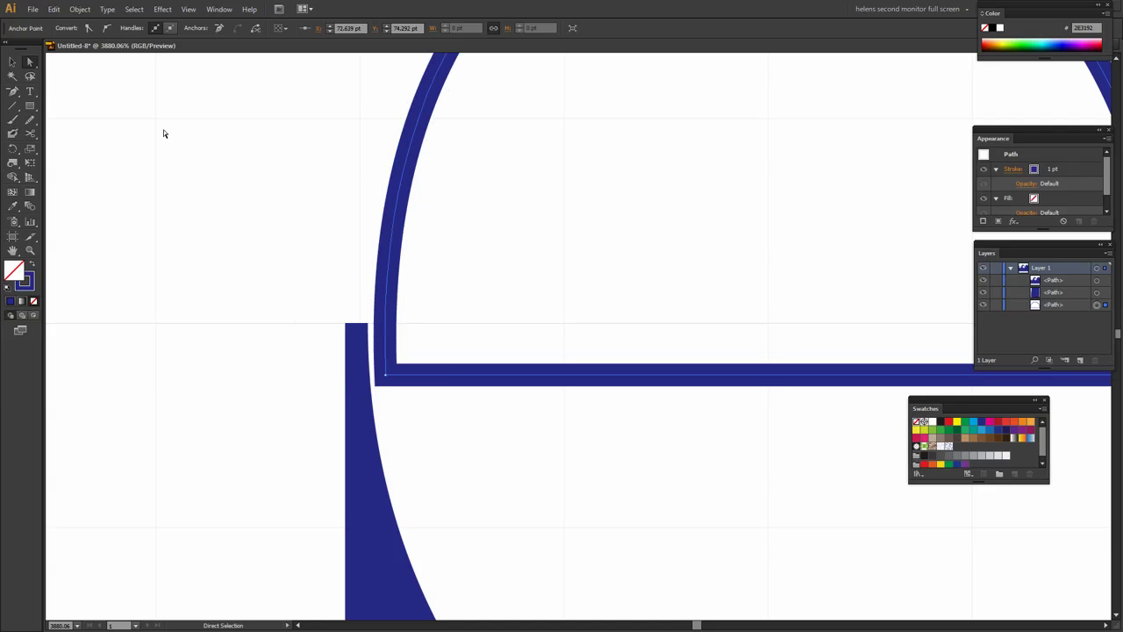
click(54, 9)
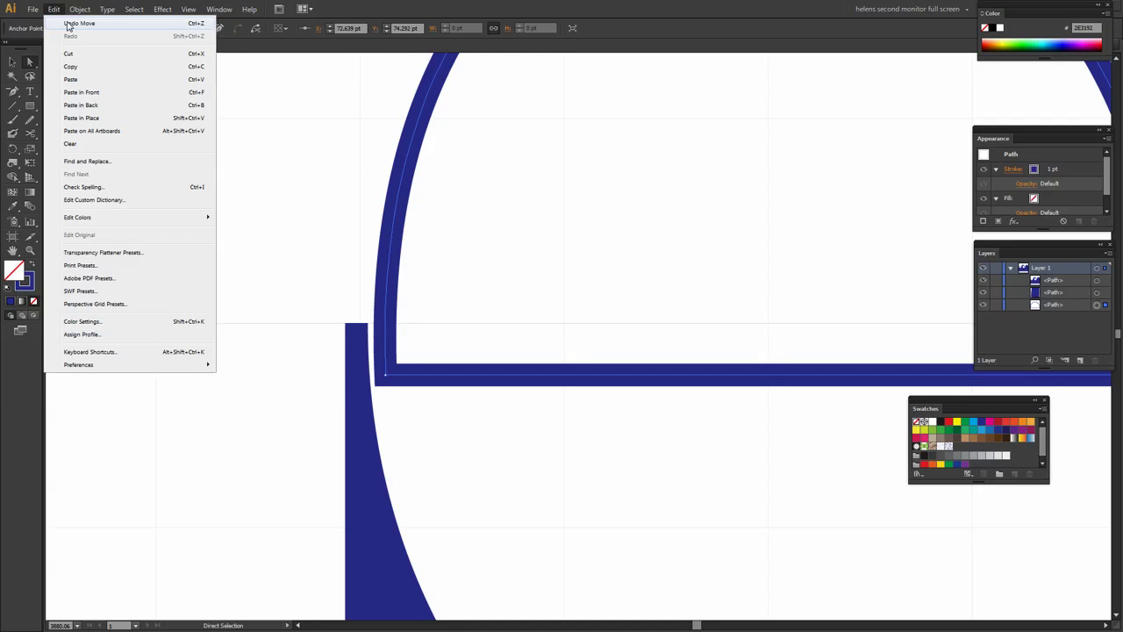
click(66, 25)
click(54, 9)
click(67, 26)
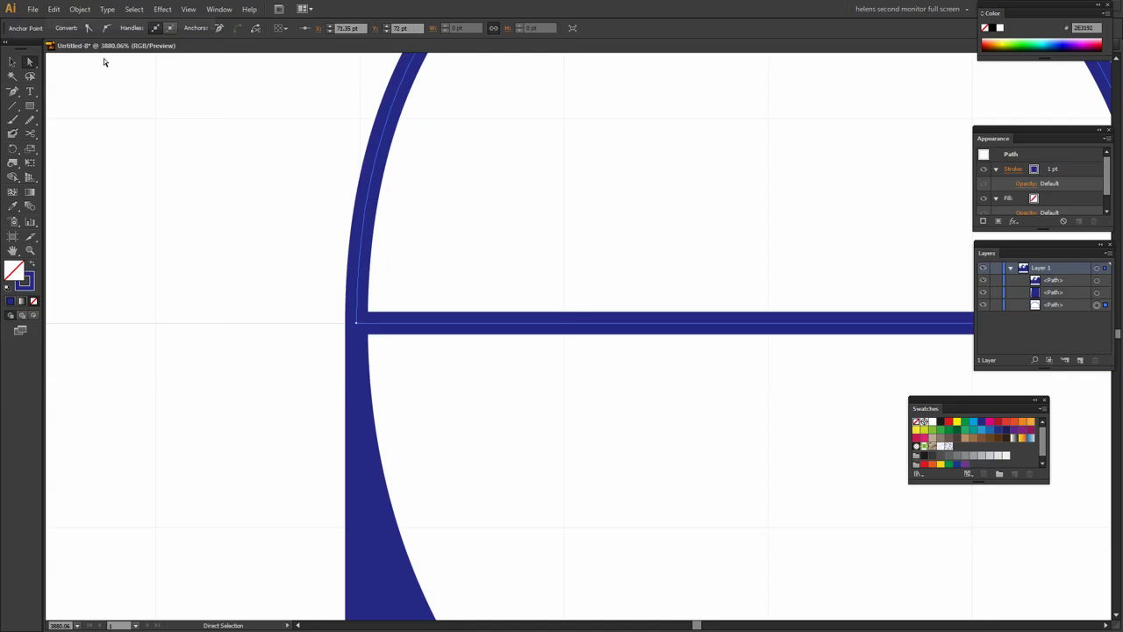
click(30, 132)
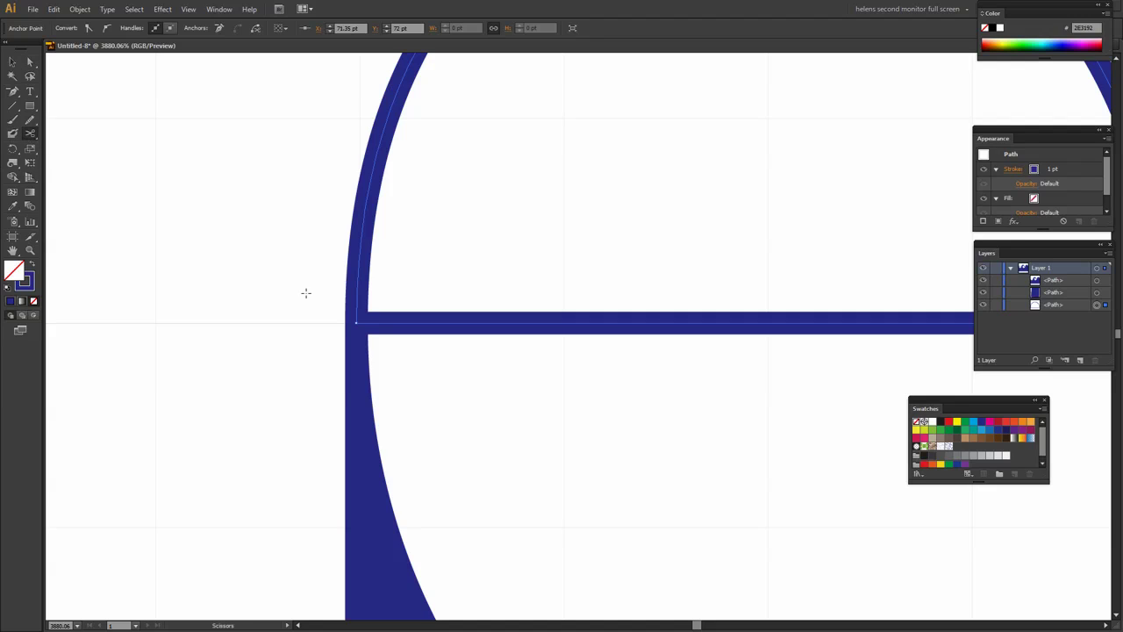
click(356, 322)
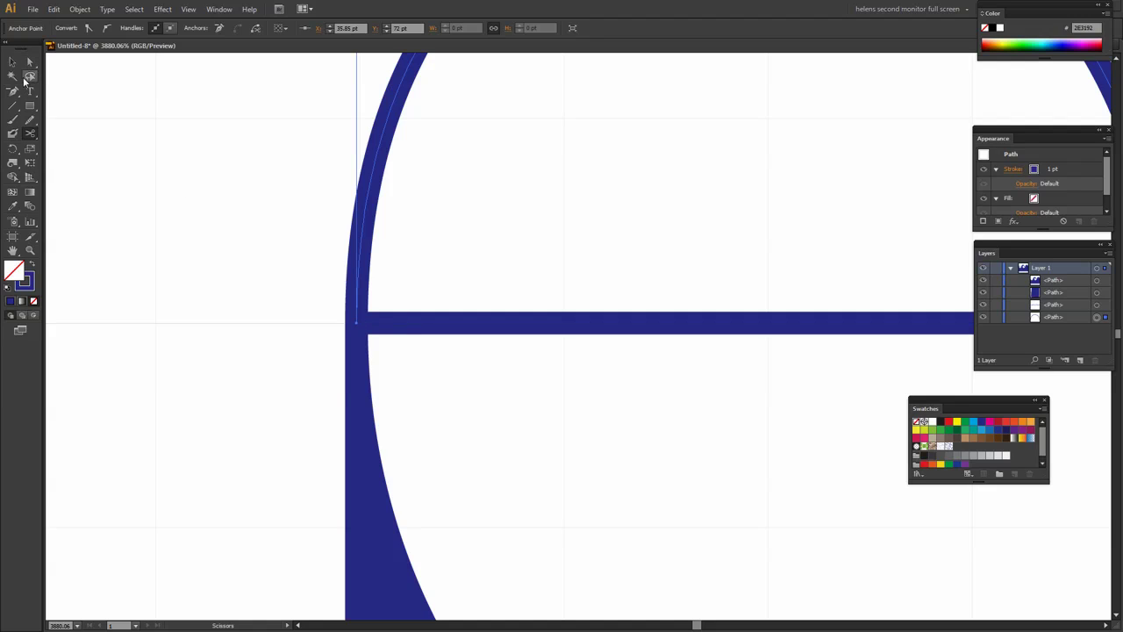
Zoom to the crossbar and delete the straight crossbar segment with Direct Selection
click(29, 62)
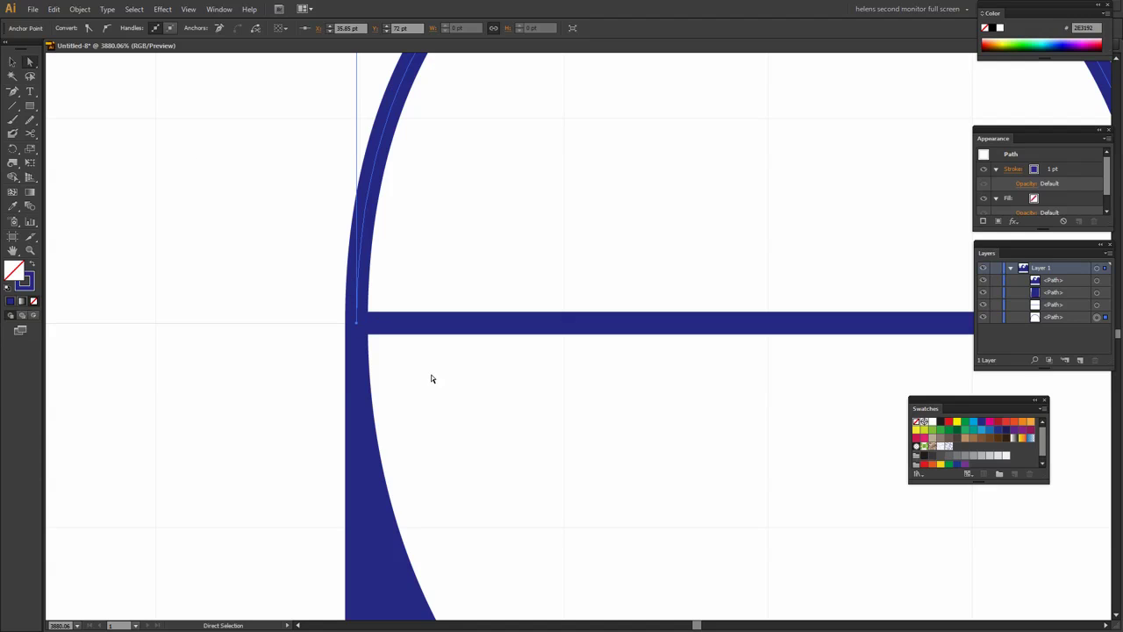
key(z)
alt+click(504, 431)
alt+click(500, 424)
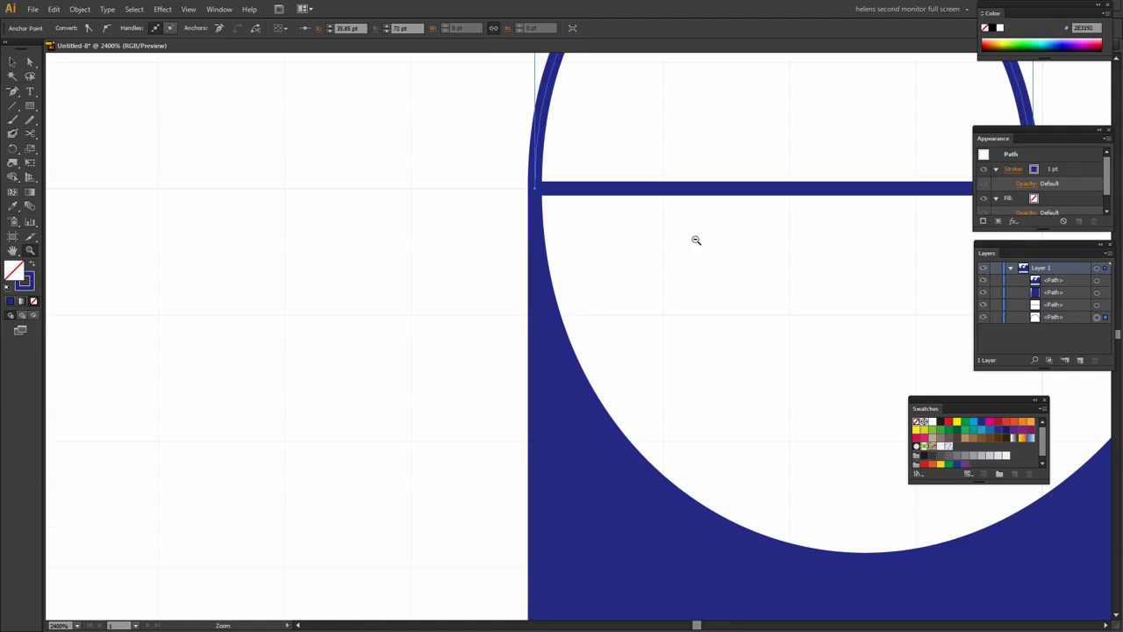
click(480, 358)
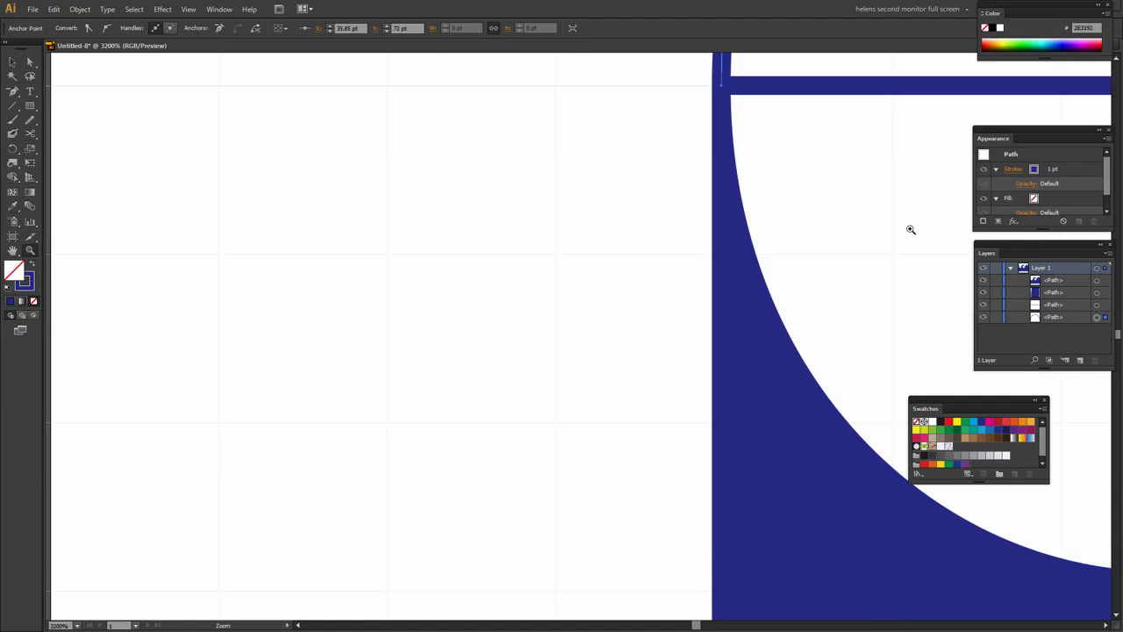
drag(910, 214, 346, 313)
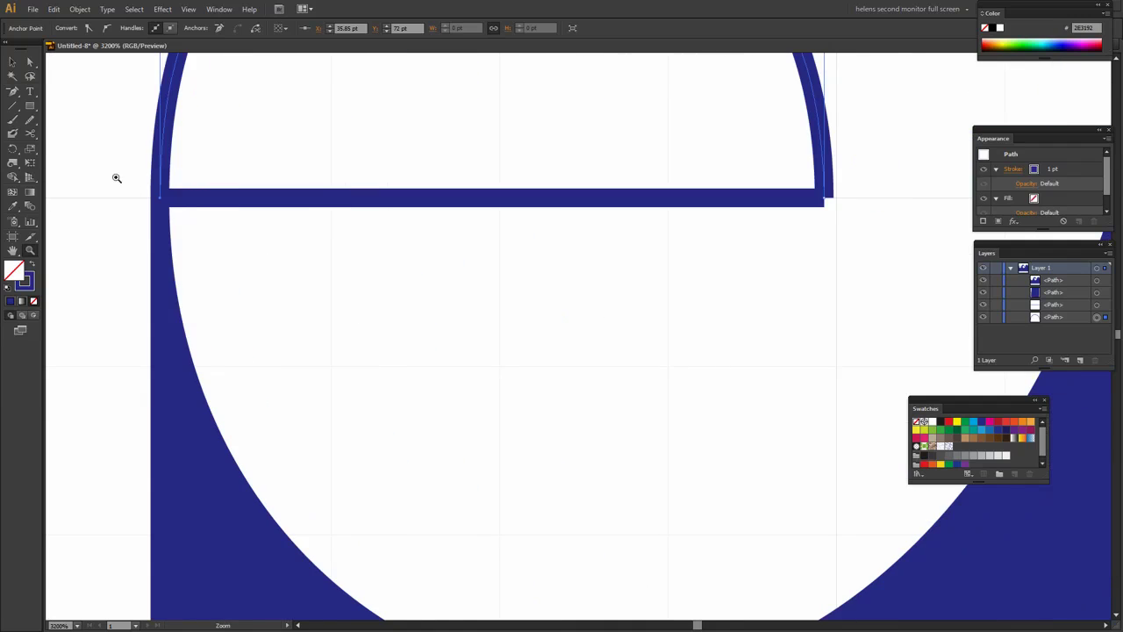
click(30, 63)
click(345, 206)
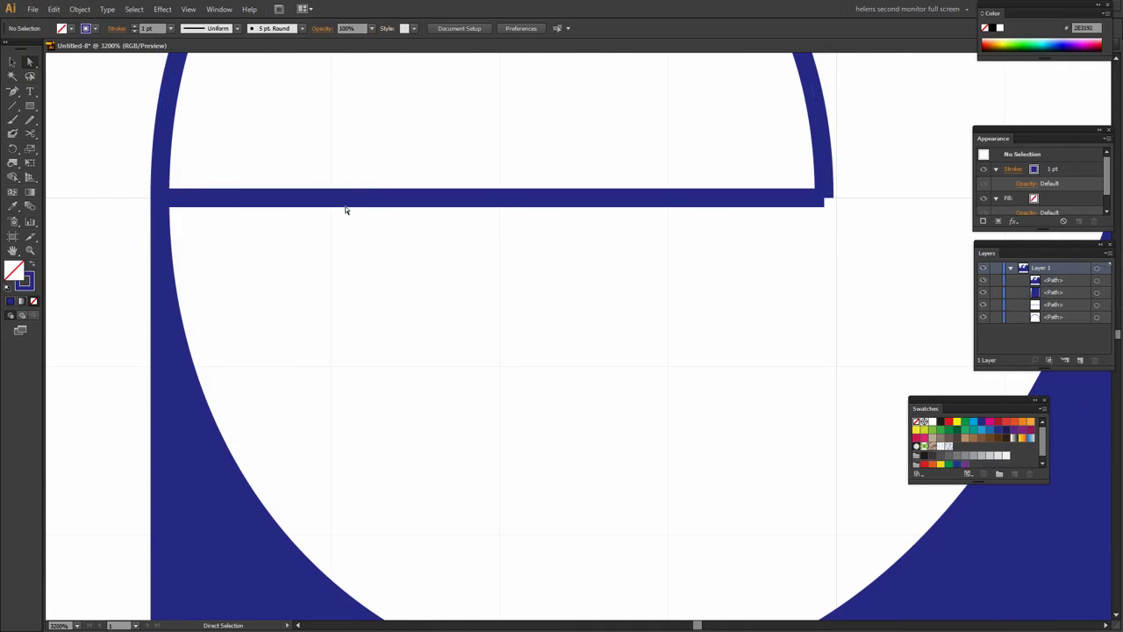
drag(346, 205, 365, 263)
click(493, 363)
click(526, 255)
key(Delete)
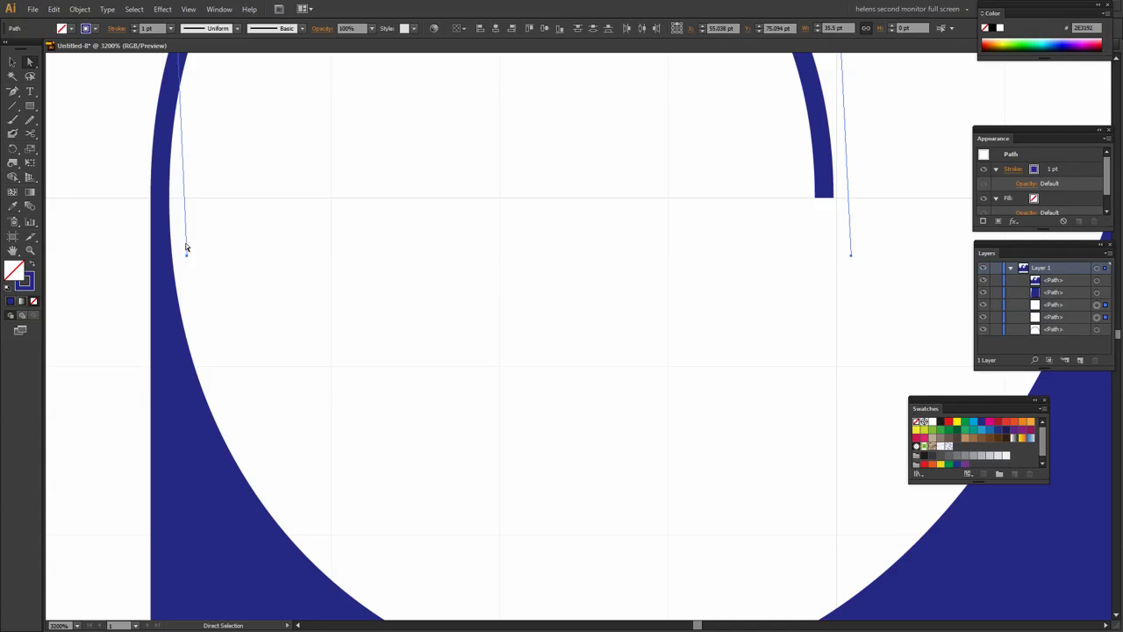
Delete the leftover stub lines at both ends of the arc
drag(181, 243, 218, 274)
key(Delete)
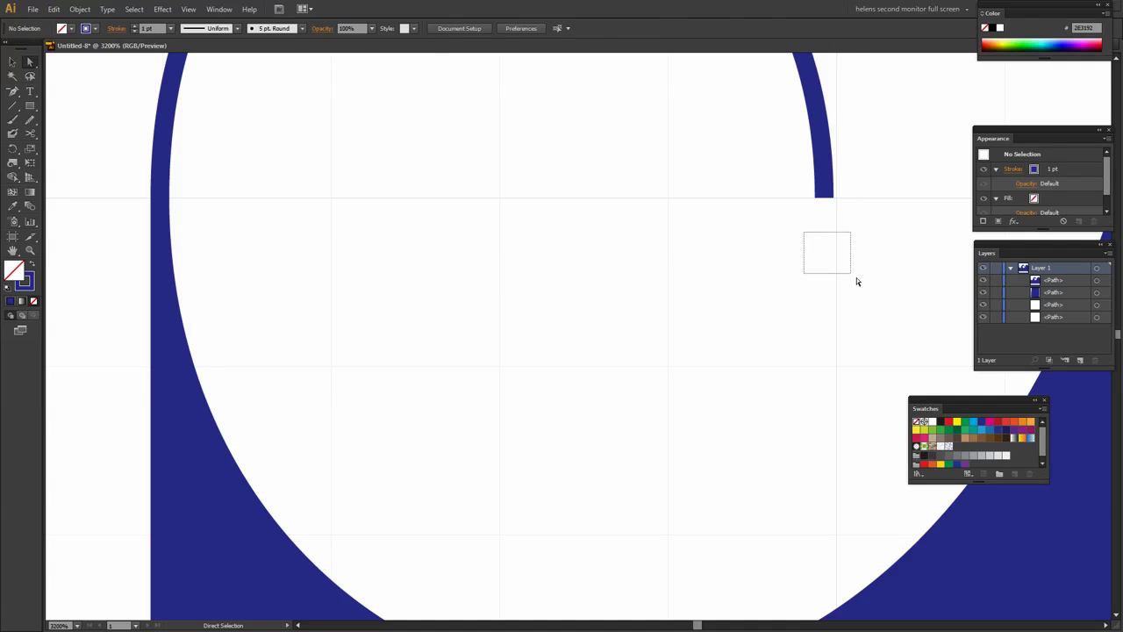
drag(861, 280, 861, 280)
drag(772, 221, 875, 275)
key(Delete)
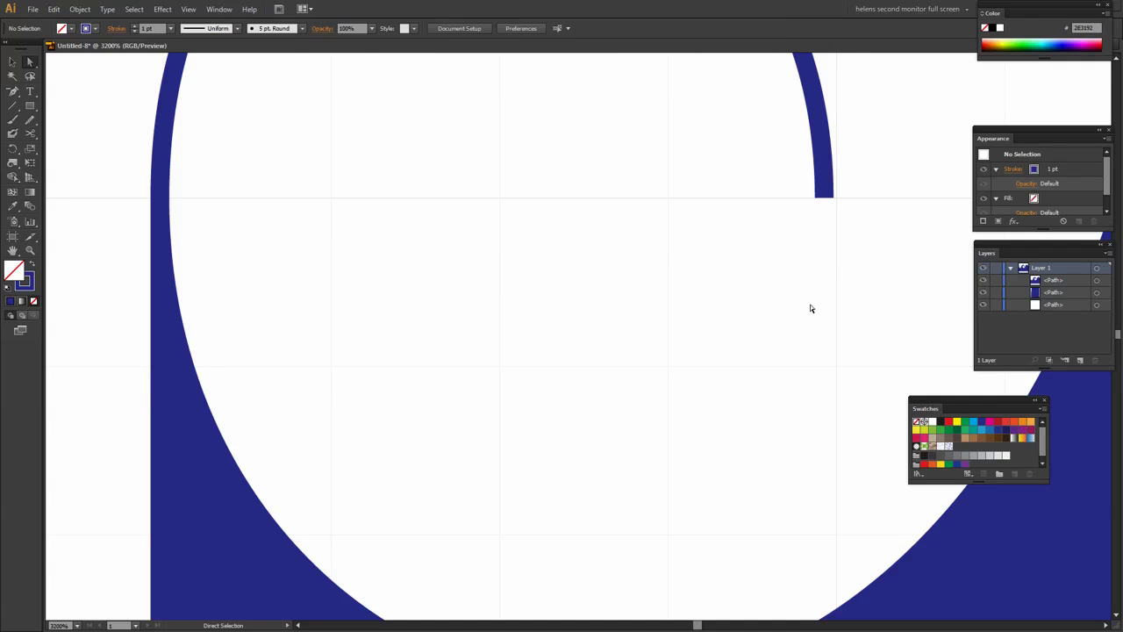
Zoom out to fit the whole artboard in view
click(29, 237)
click(29, 250)
click(407, 292)
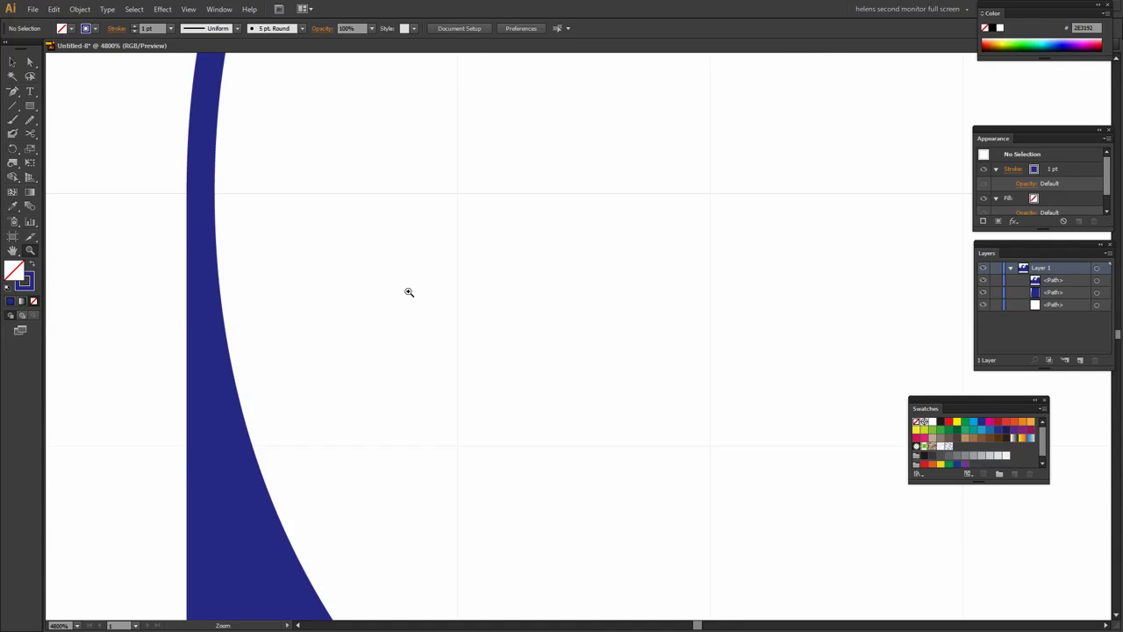
alt+click(409, 291)
alt+click(410, 291)
alt+click(411, 291)
alt+click(483, 304)
alt+click(484, 303)
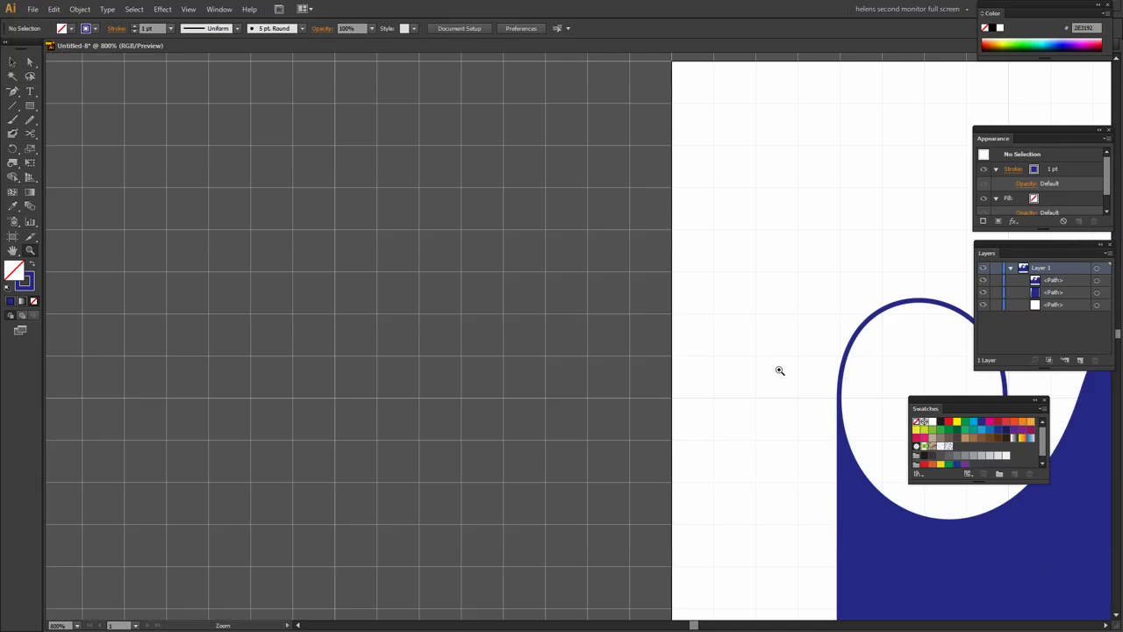
key(ctrl+0)
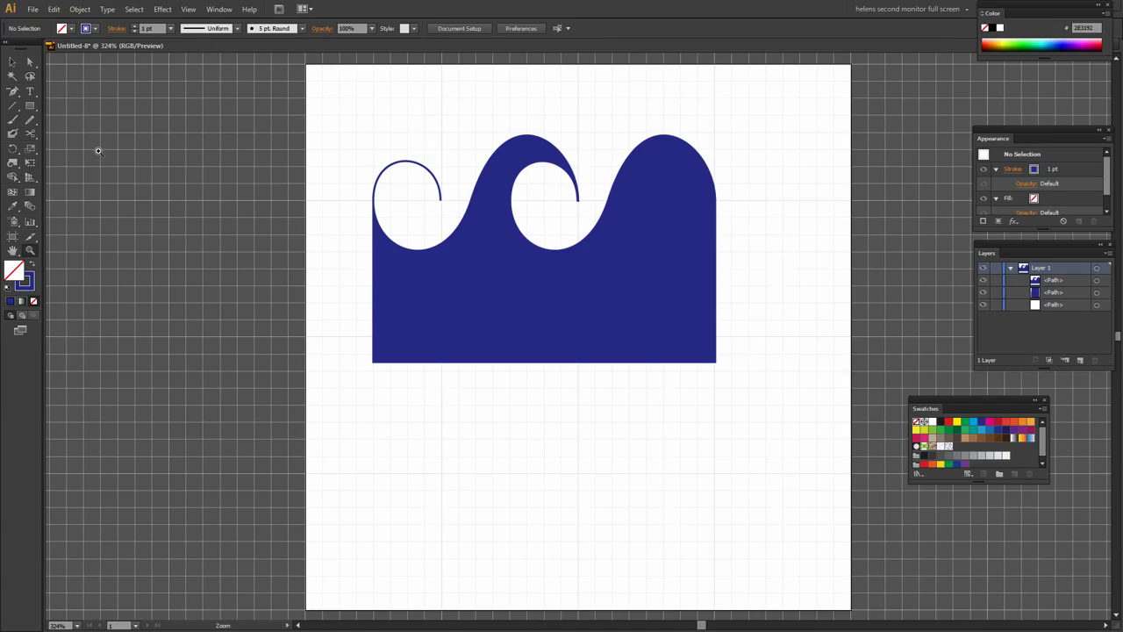
Select all the wave pieces and group them with Object > Group
click(12, 62)
click(646, 192)
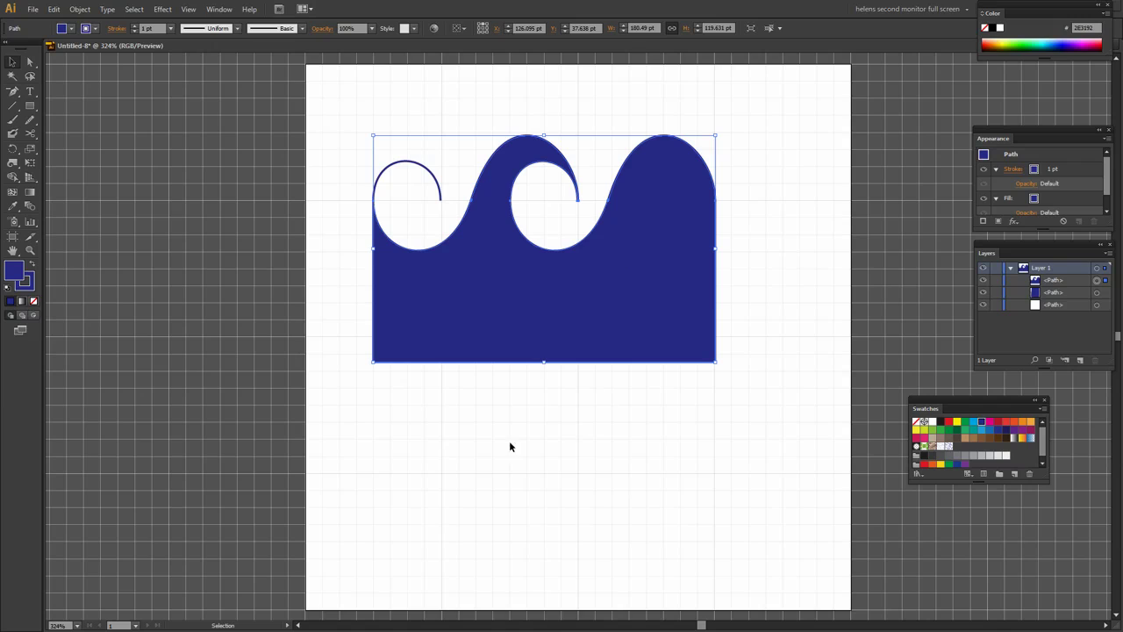
drag(344, 95, 761, 390)
click(72, 11)
click(104, 51)
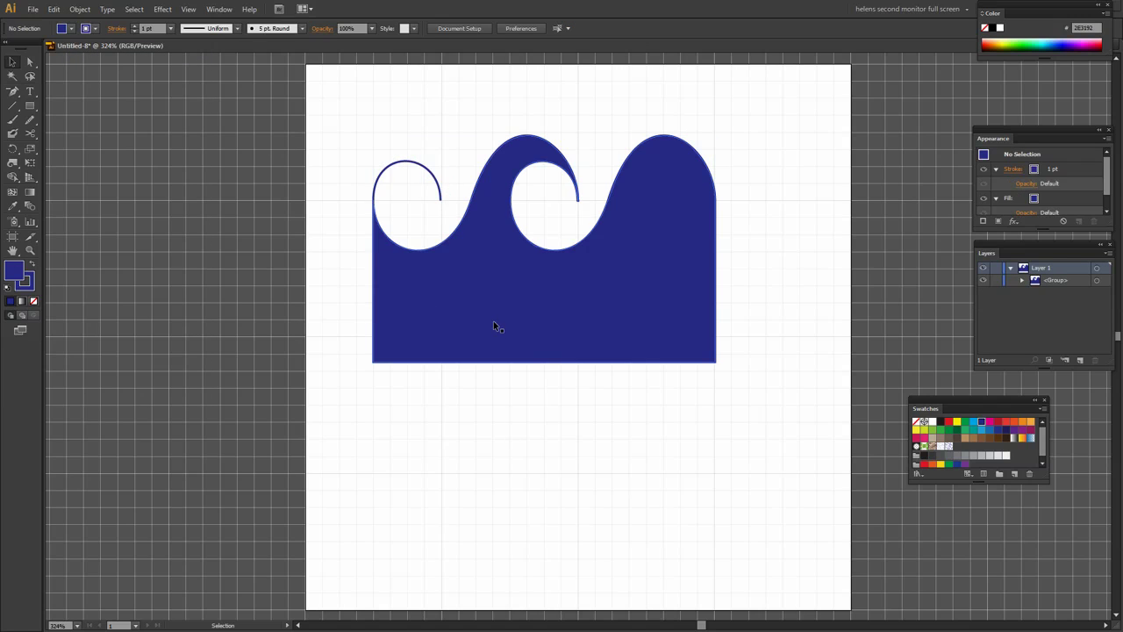
Reposition the wave group and Alt-drag an overlapping copy to the right
drag(496, 325, 479, 367)
drag(405, 329, 447, 329)
click(389, 325)
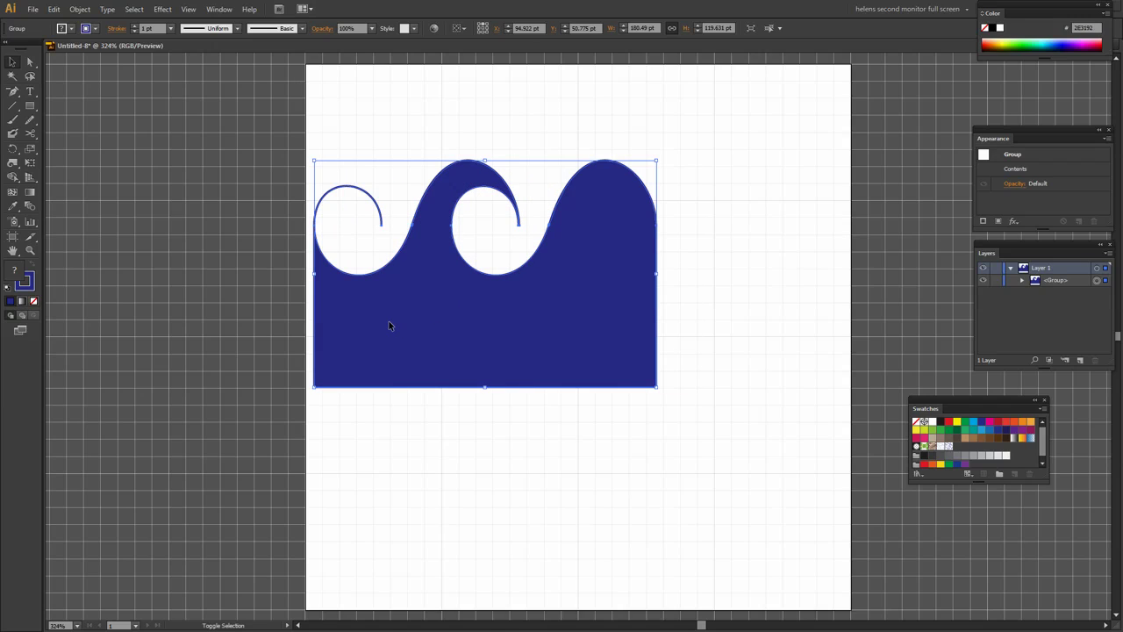
shift+click(388, 321)
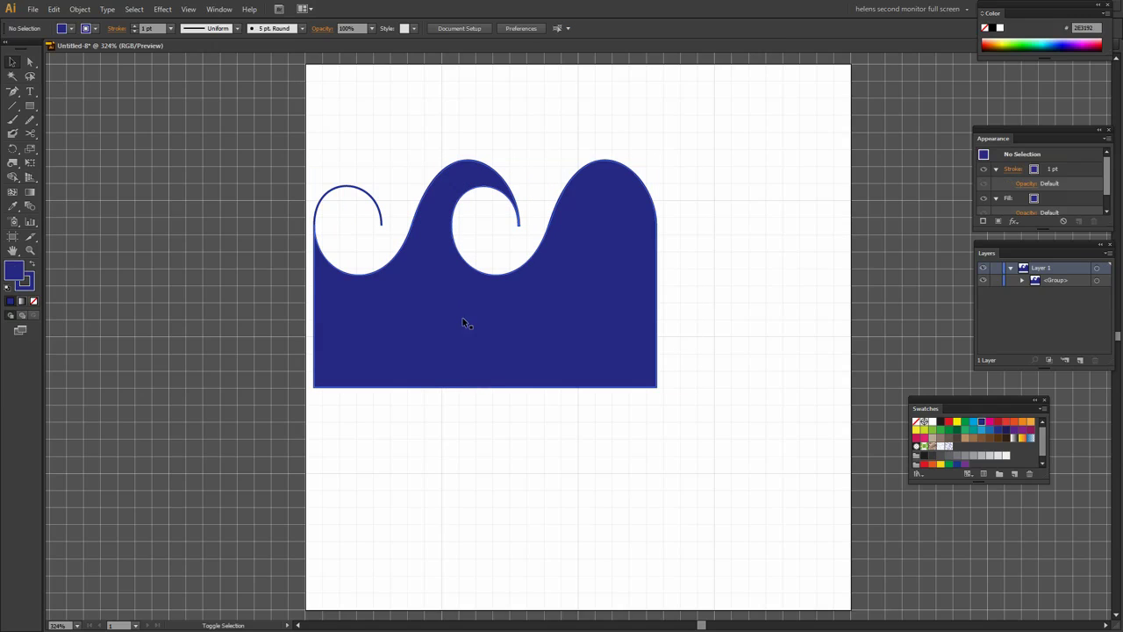
shift+click(401, 303)
shift+click(401, 302)
drag(408, 302, 558, 296)
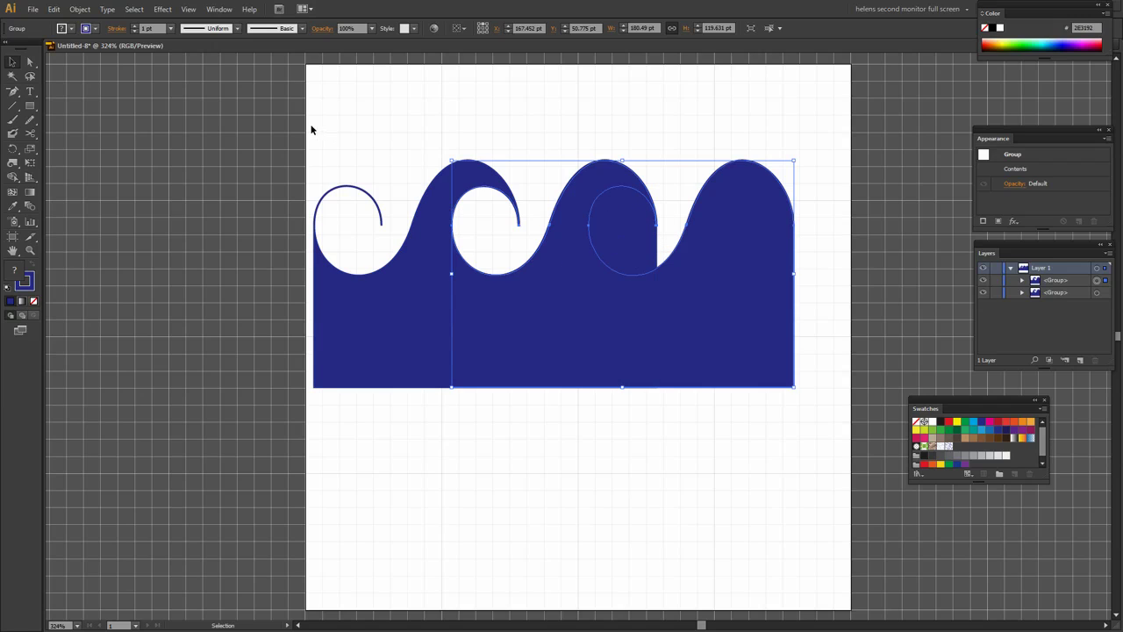
With both wave groups selected, use Shape Builder to remove the circle region from the middle wave
drag(307, 128, 828, 432)
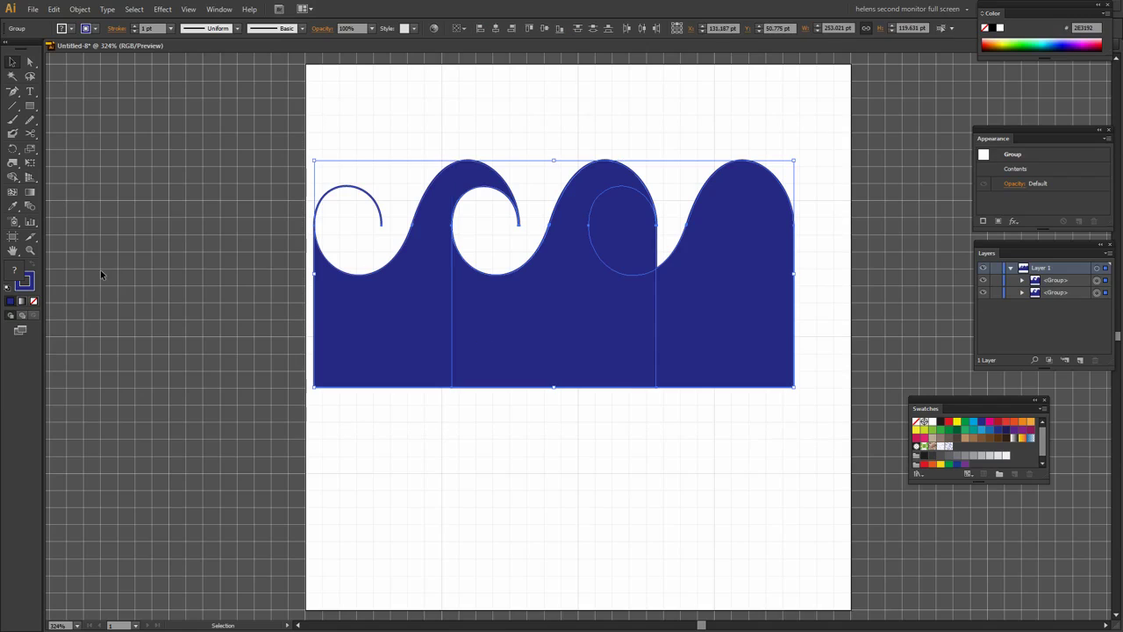
click(12, 177)
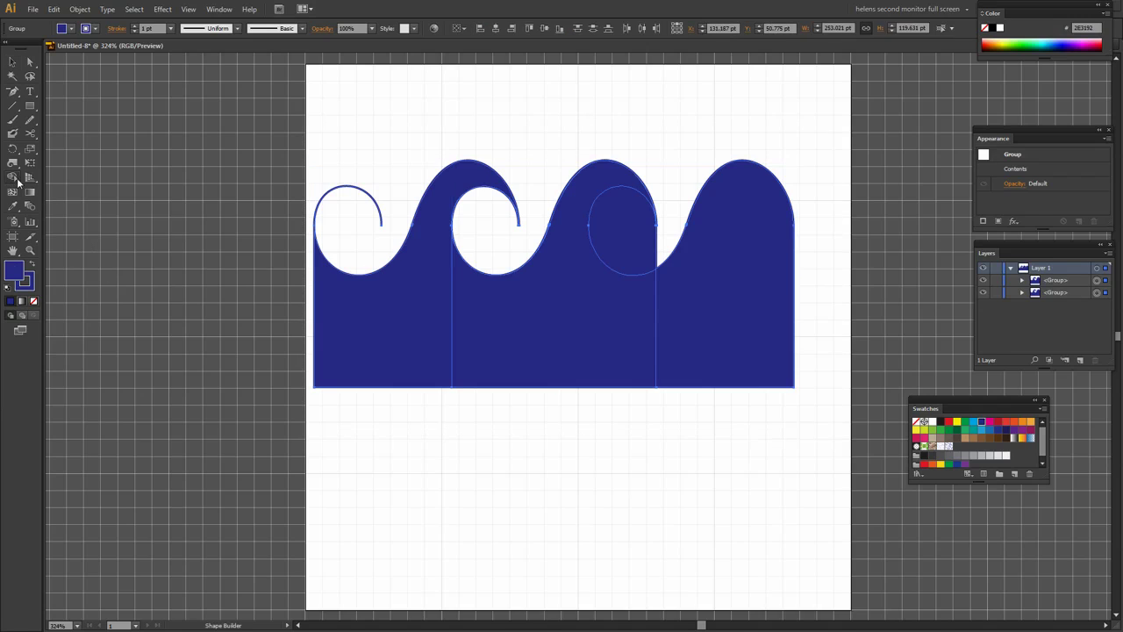
alt+click(622, 228)
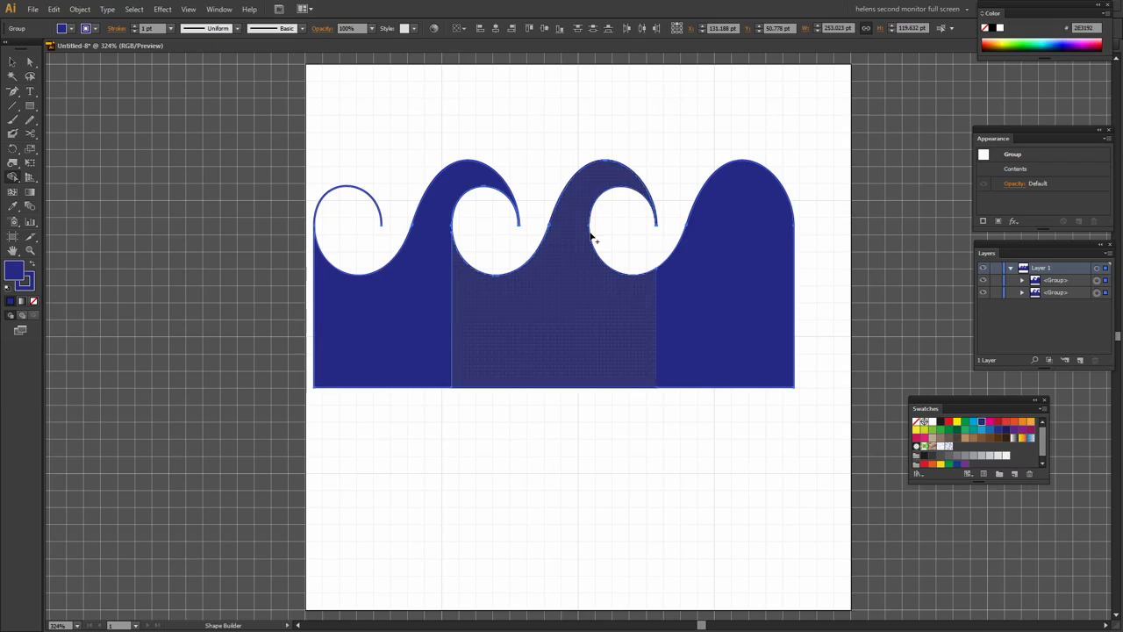
Delete the separated right wave piece and move the remaining wave up toward the page top
click(13, 62)
click(665, 459)
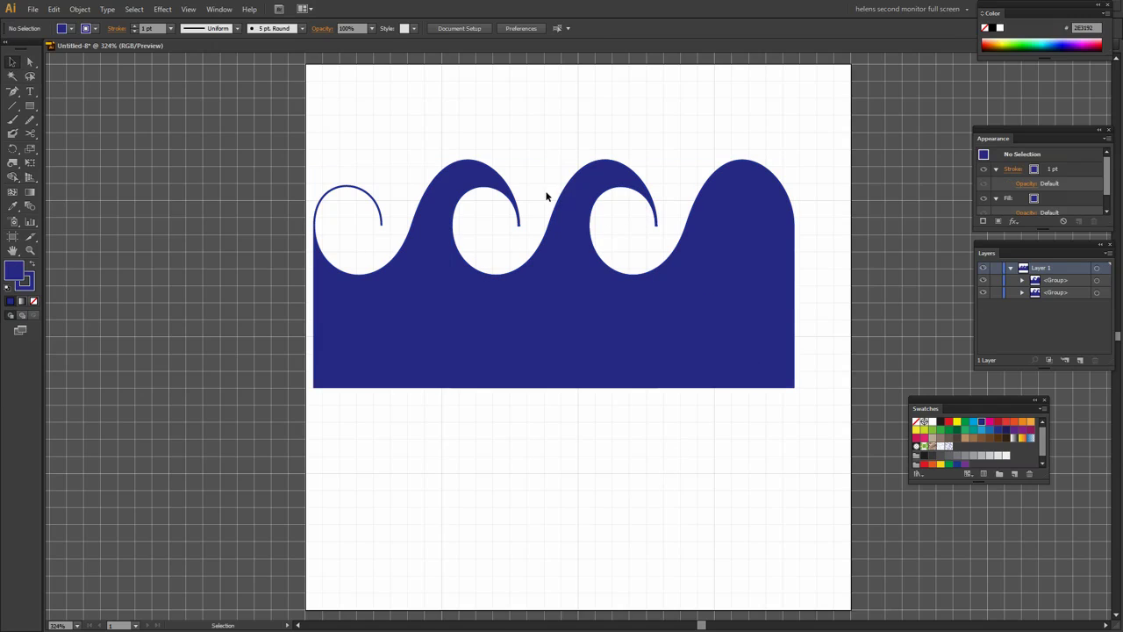
drag(663, 323, 672, 554)
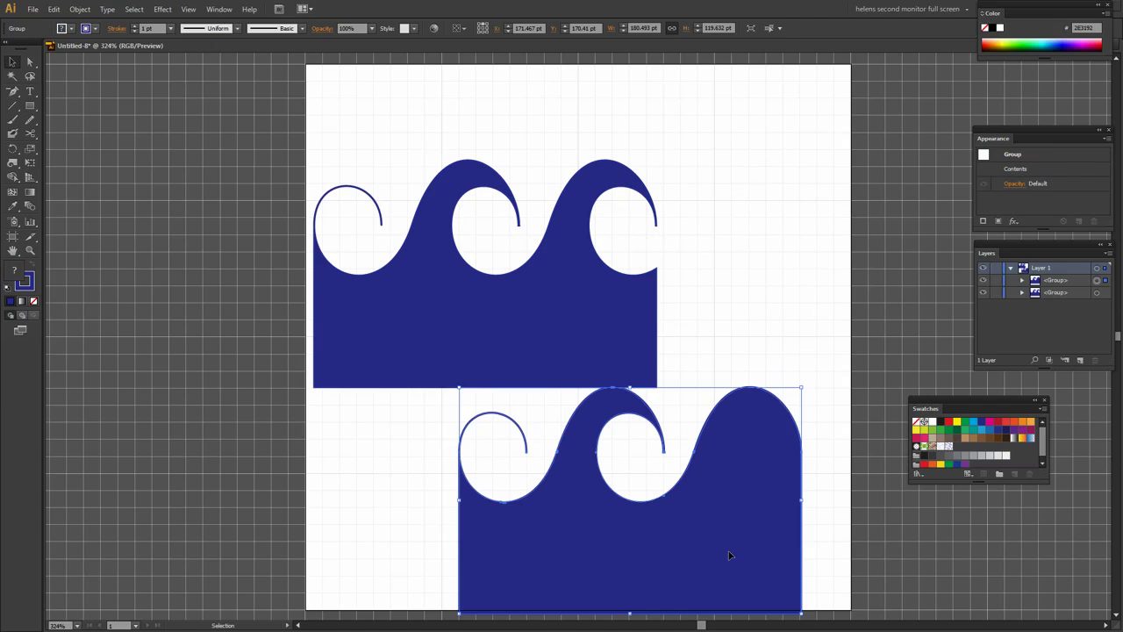
key(Delete)
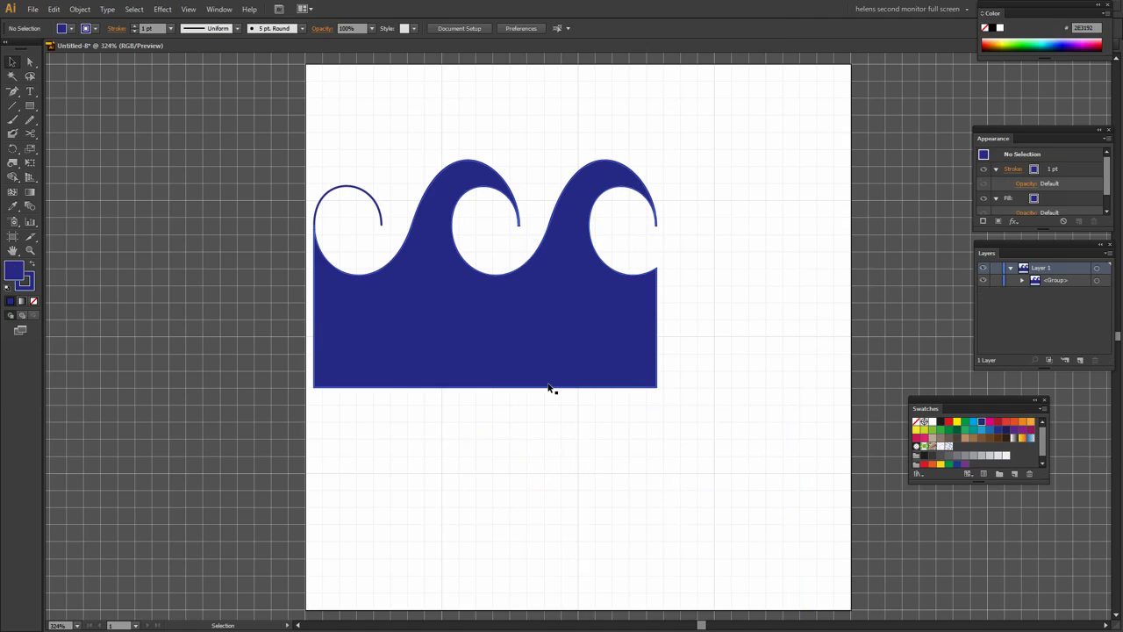
drag(657, 438, 333, 188)
drag(447, 311, 460, 237)
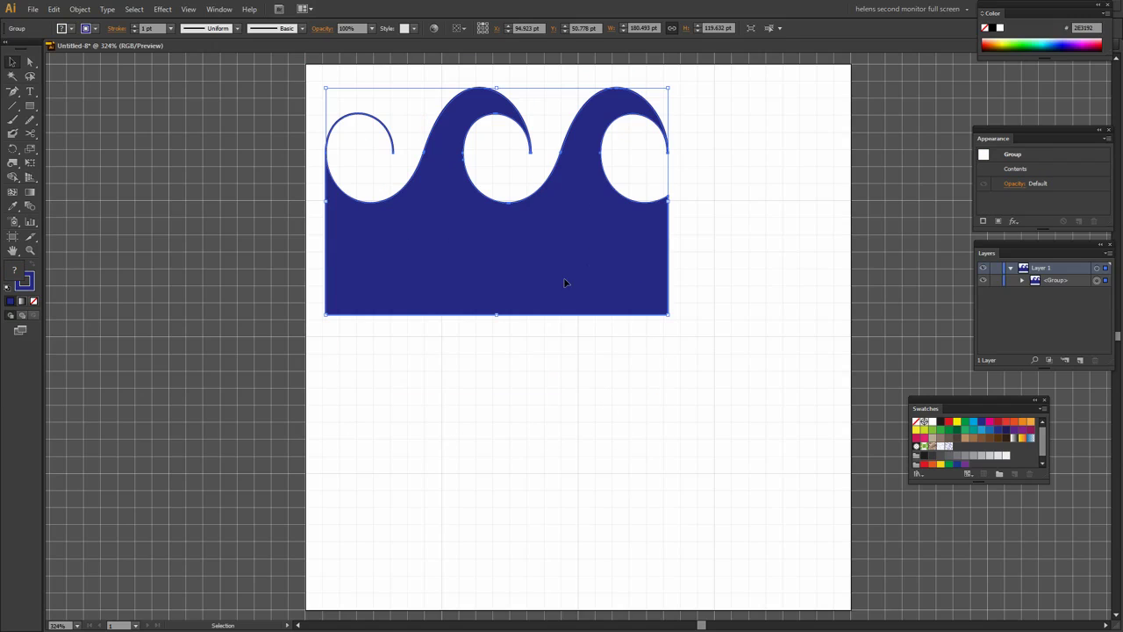
Alt-drag a copy of the wave below the original and isolate it for editing
click(736, 294)
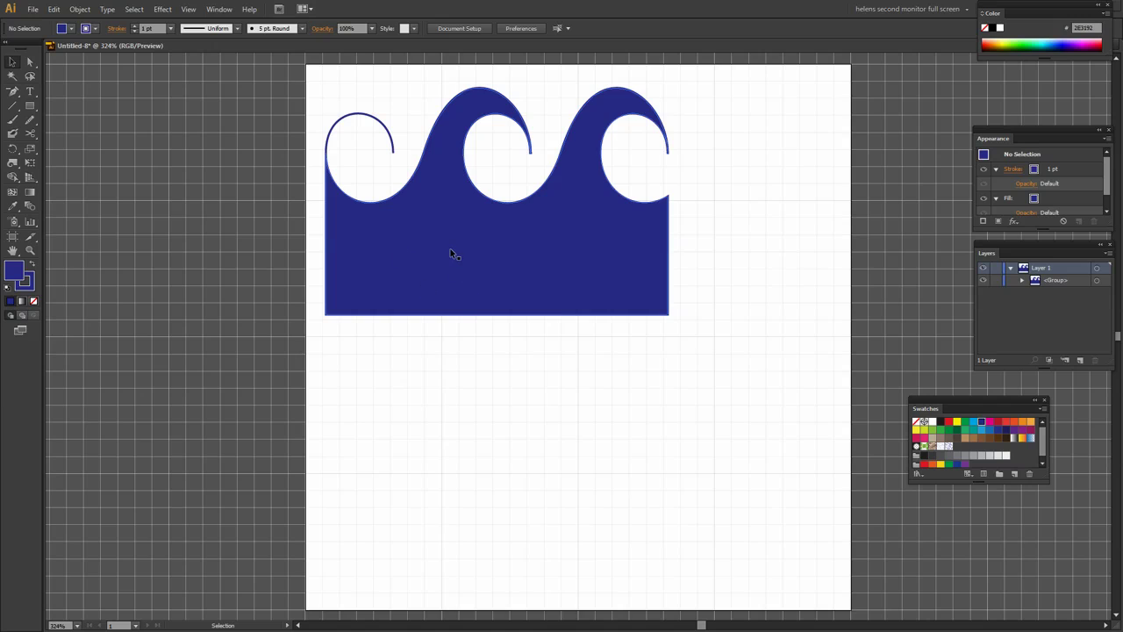
drag(450, 253, 561, 514)
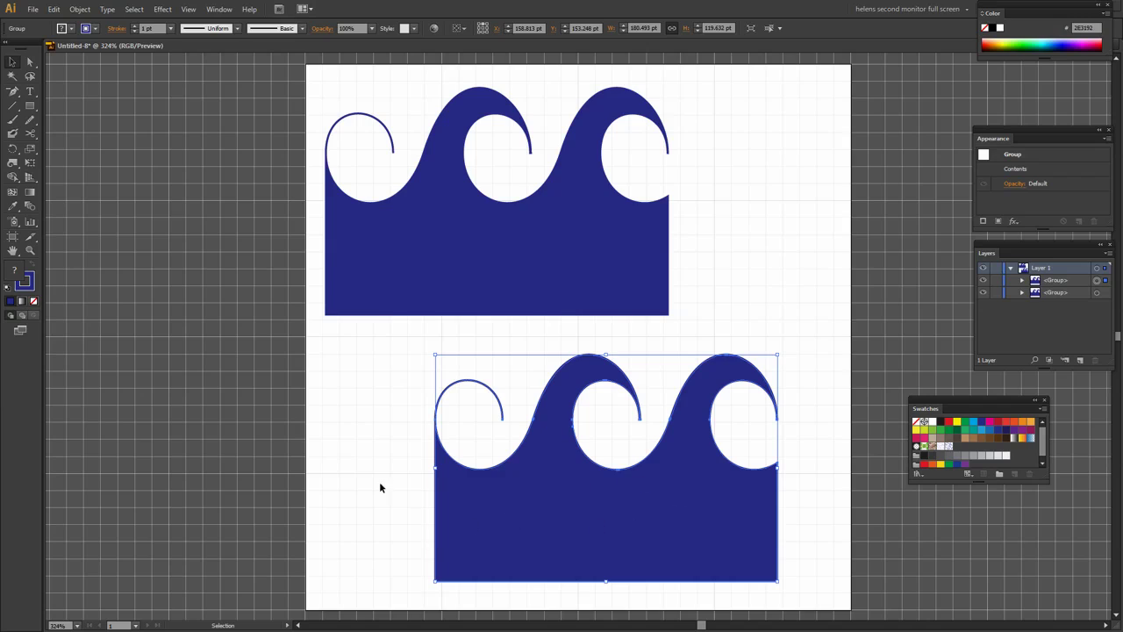
double_click(546, 508)
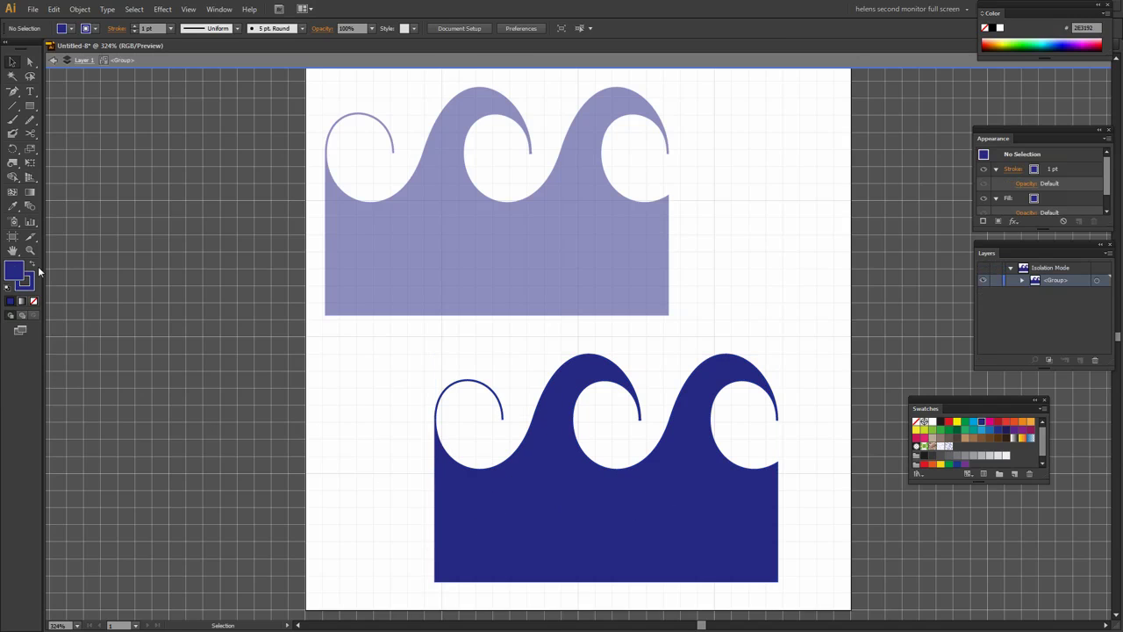
Recolour the lower copy's fill, outline and small curl arc stroke light blue
click(980, 423)
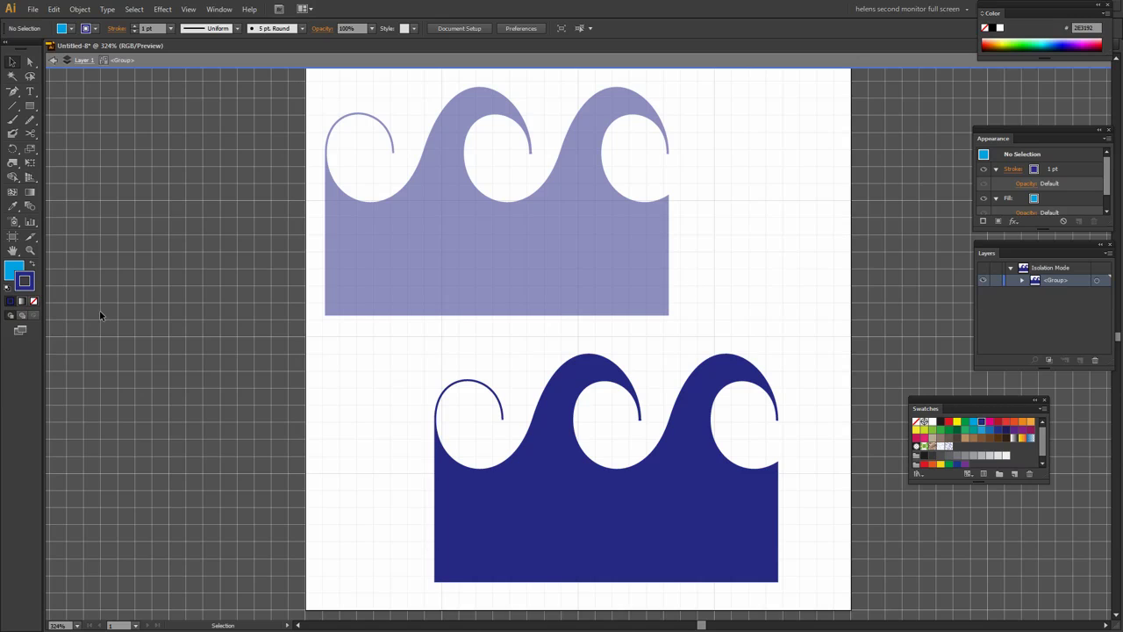
click(544, 486)
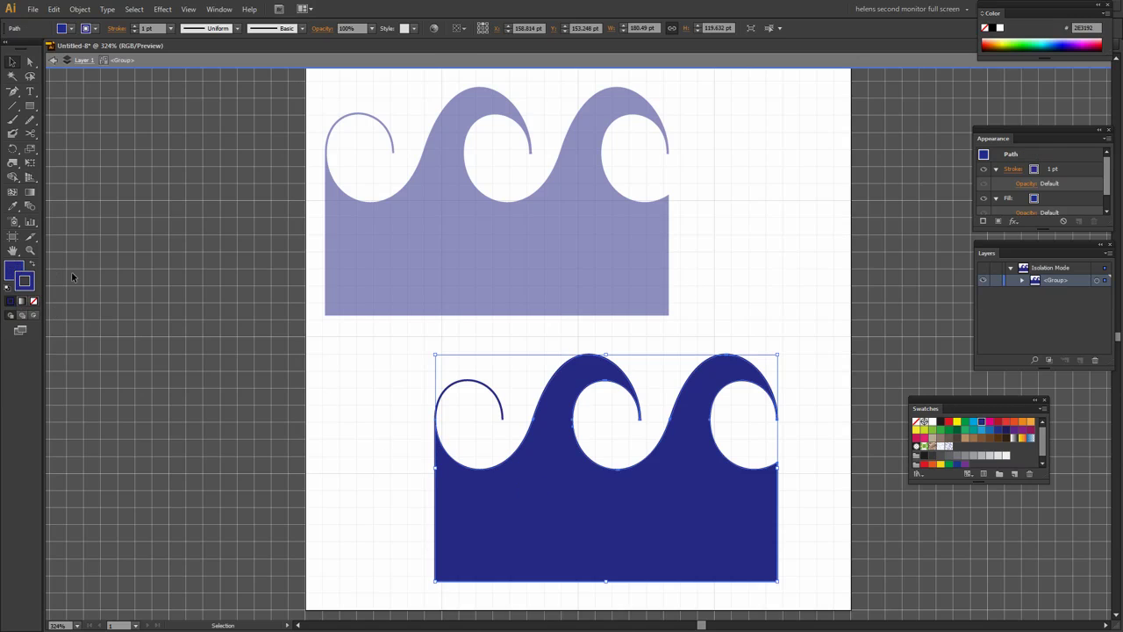
click(976, 425)
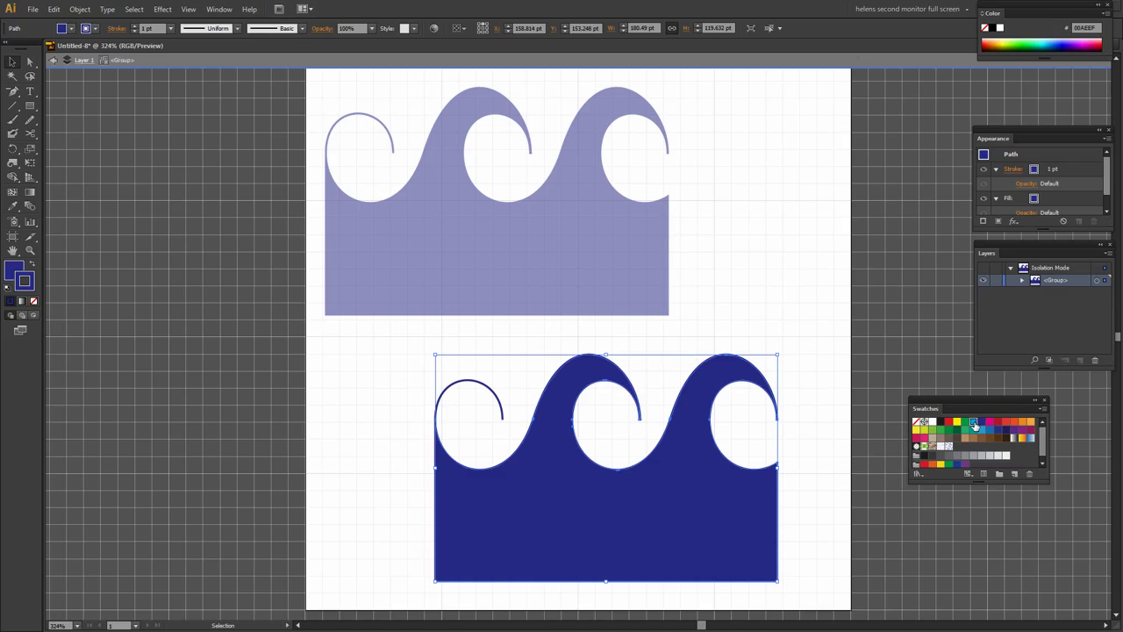
click(18, 272)
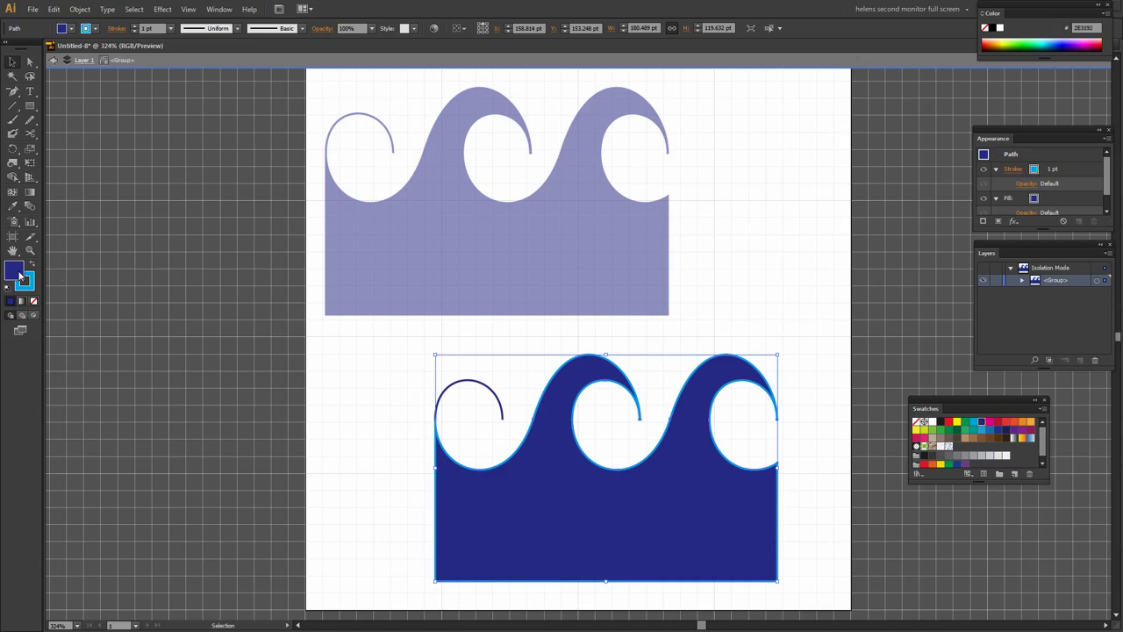
click(976, 425)
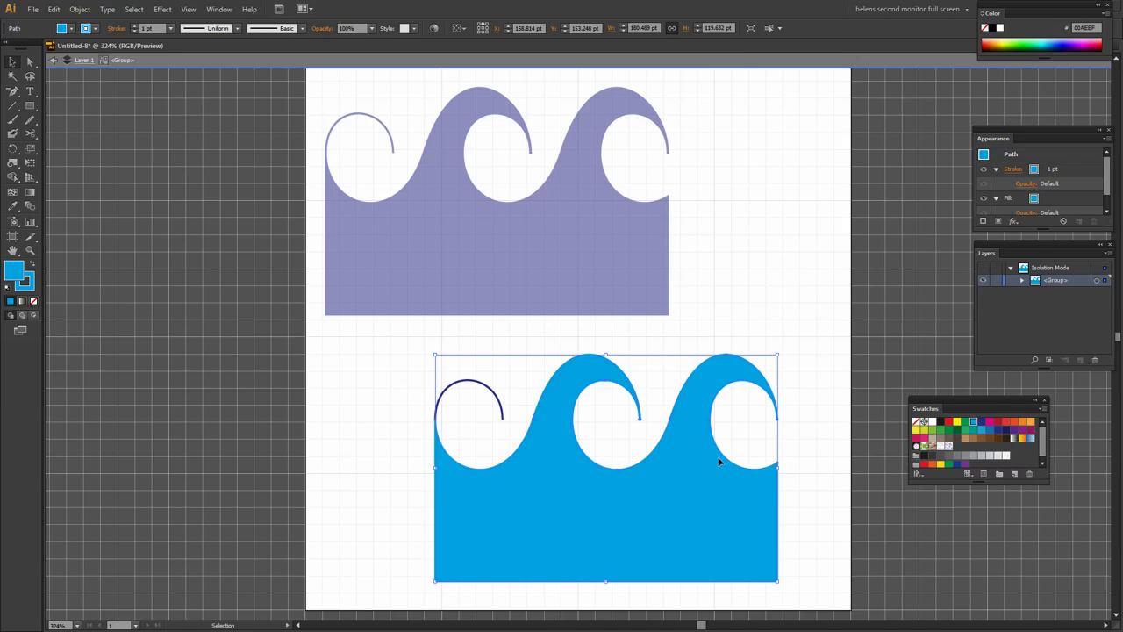
click(469, 384)
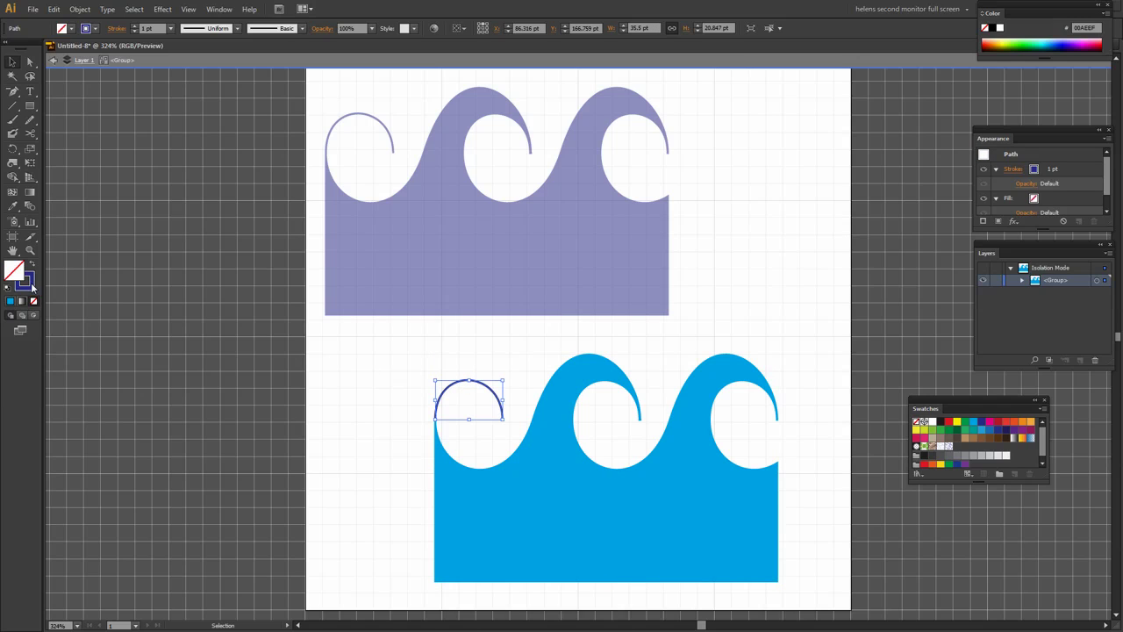
key(x)
click(974, 423)
click(826, 542)
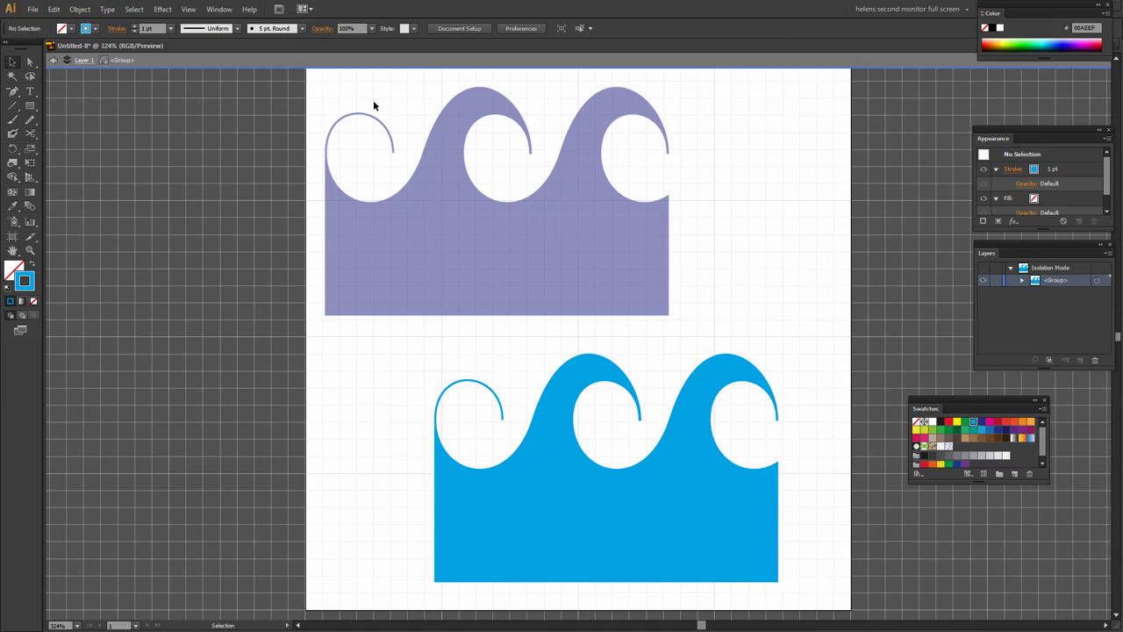
Exit isolation, move the light-blue wave up to overlap the navy wave, then select both
click(53, 60)
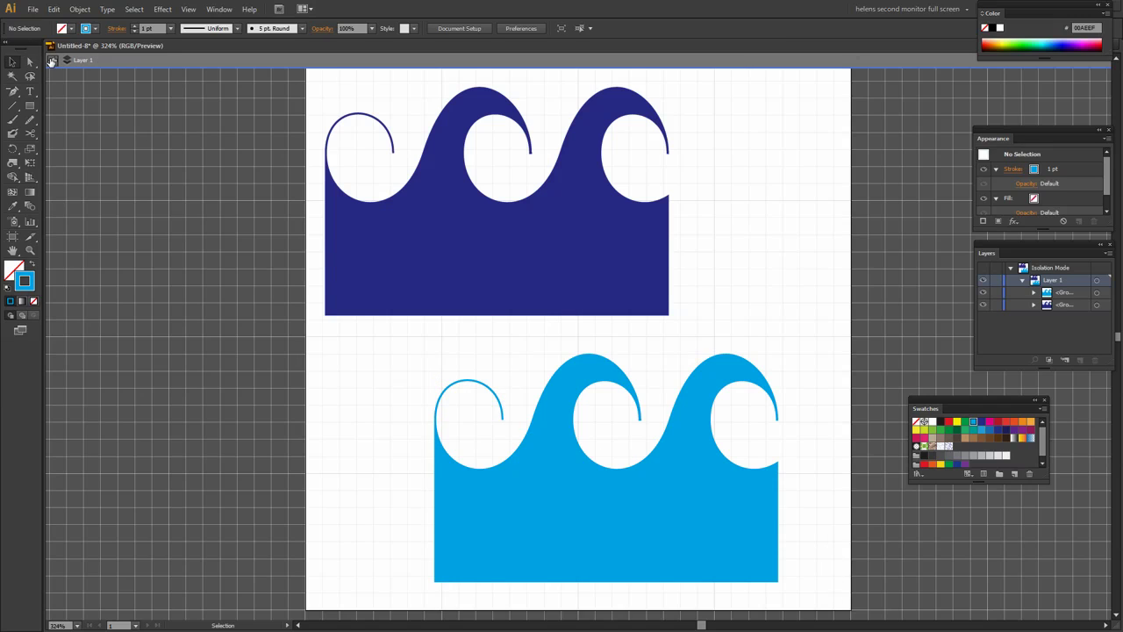
click(53, 60)
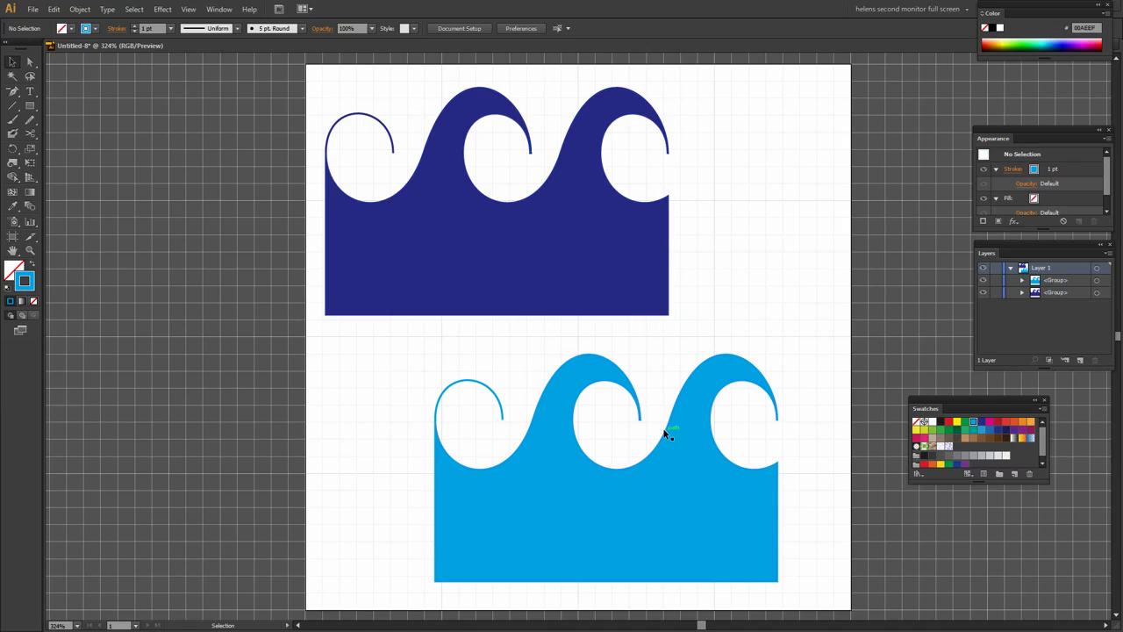
click(590, 499)
drag(629, 519, 614, 359)
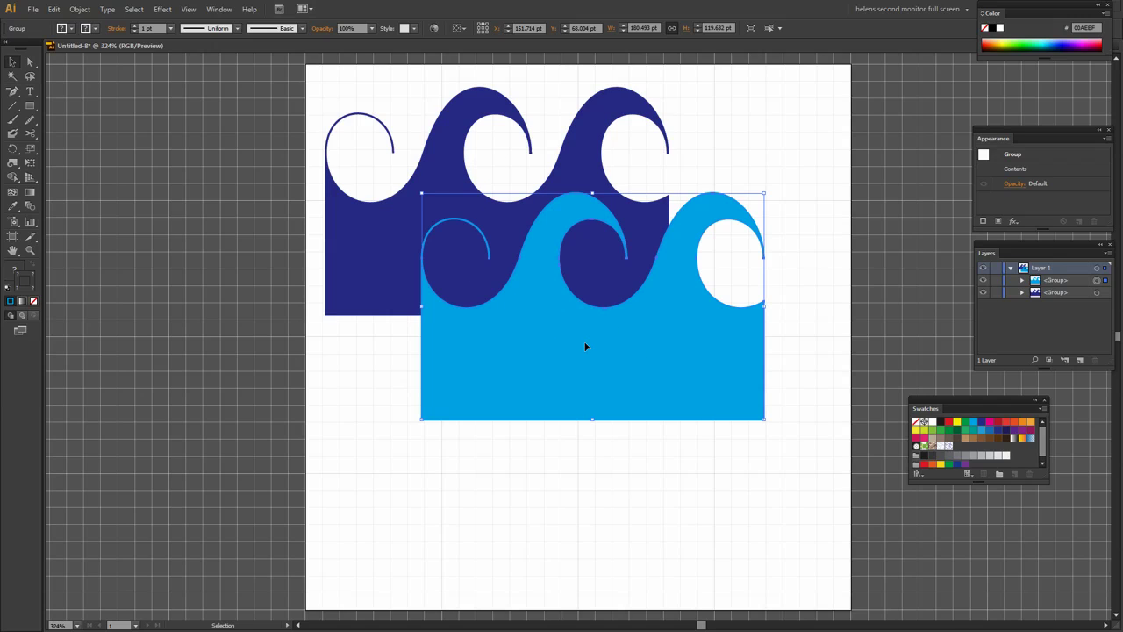
drag(582, 344, 581, 339)
click(715, 497)
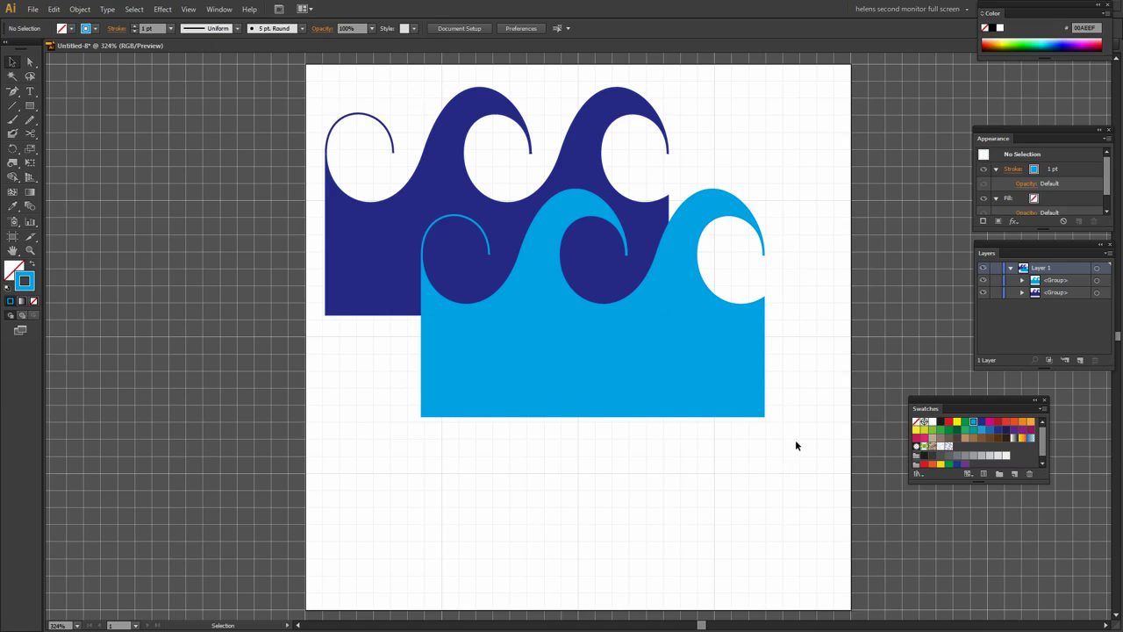
drag(794, 455, 308, 302)
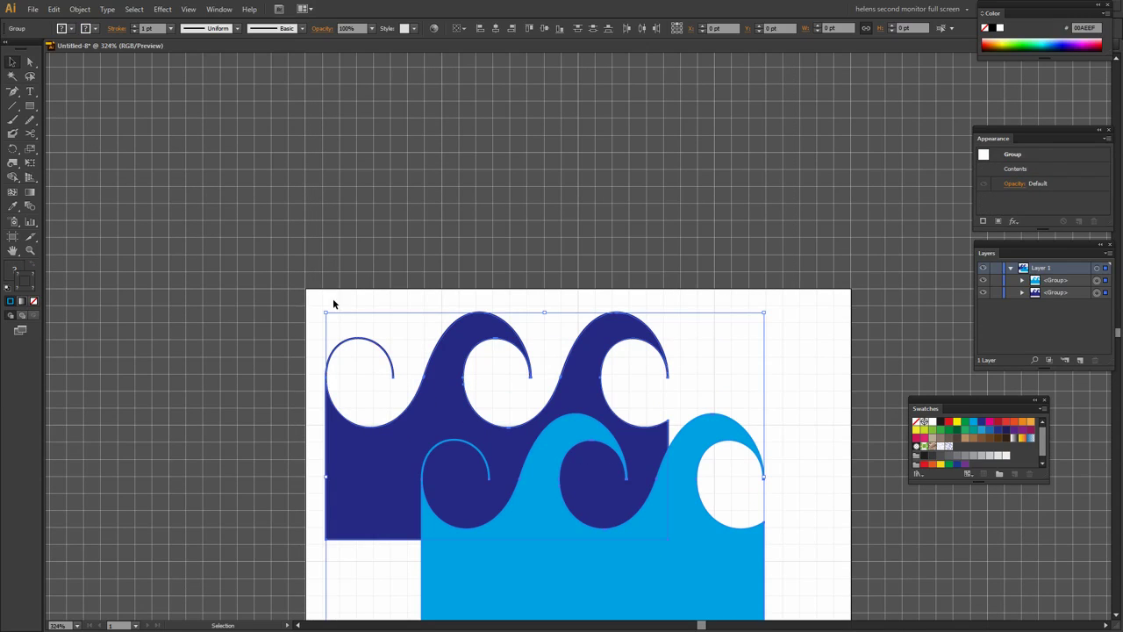
Make a new pattern from both waves with Object > Pattern > Make
click(1015, 551)
drag(834, 534, 784, 321)
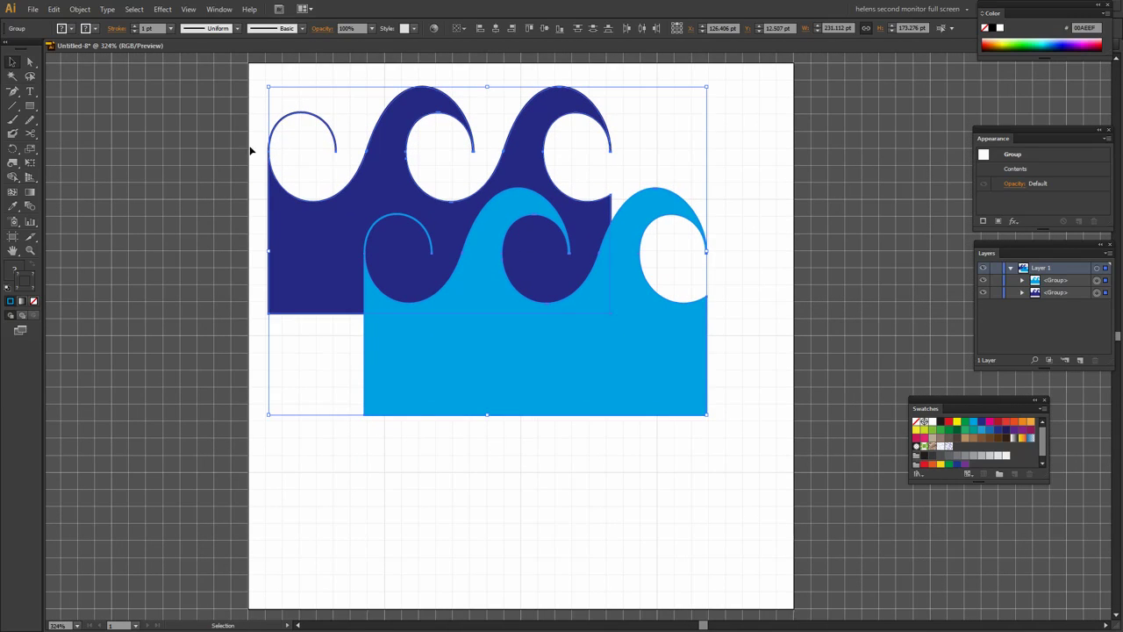
click(80, 8)
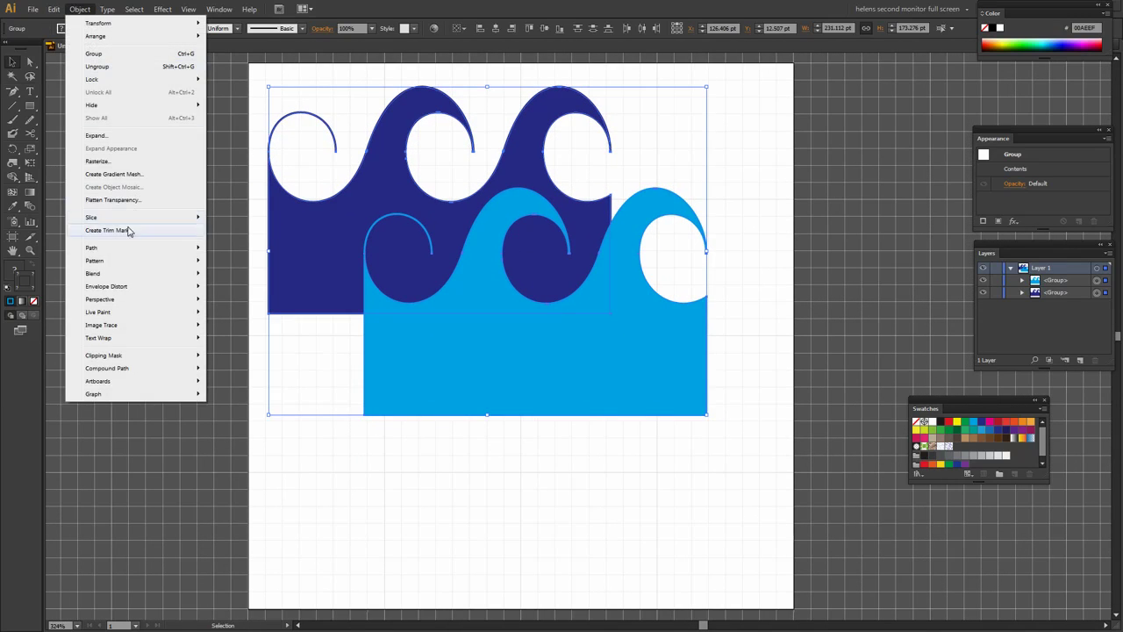
mouse_move(123, 268)
click(233, 261)
click(672, 343)
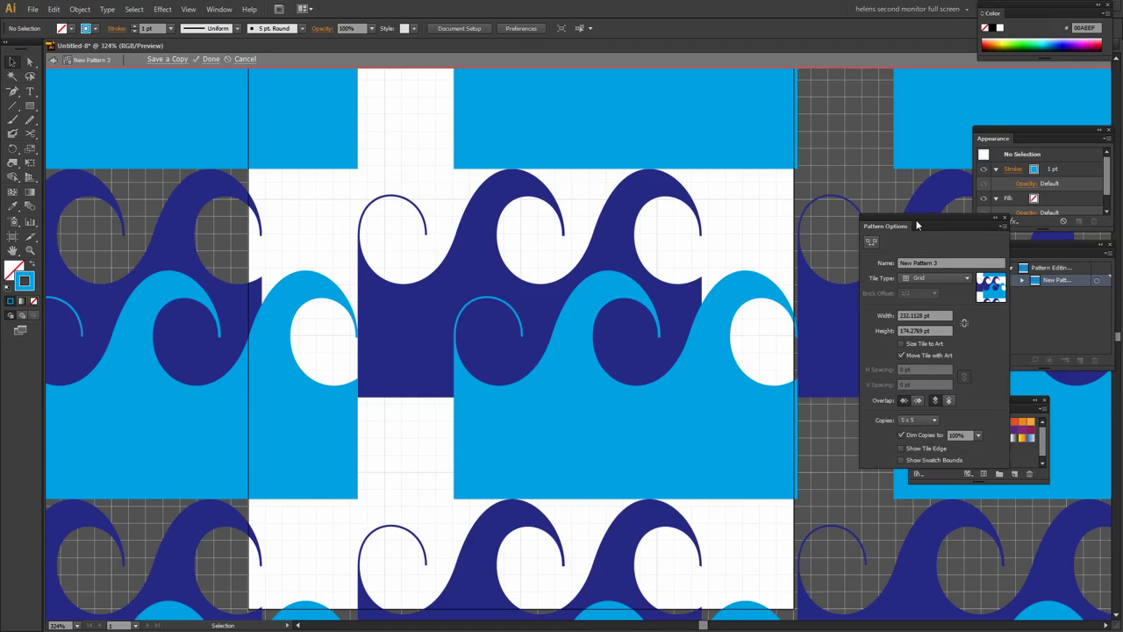
Set the pattern tiles to Brick by Row with a 1/5 offset, lower tiles in front
drag(917, 226, 257, 220)
click(265, 272)
click(275, 292)
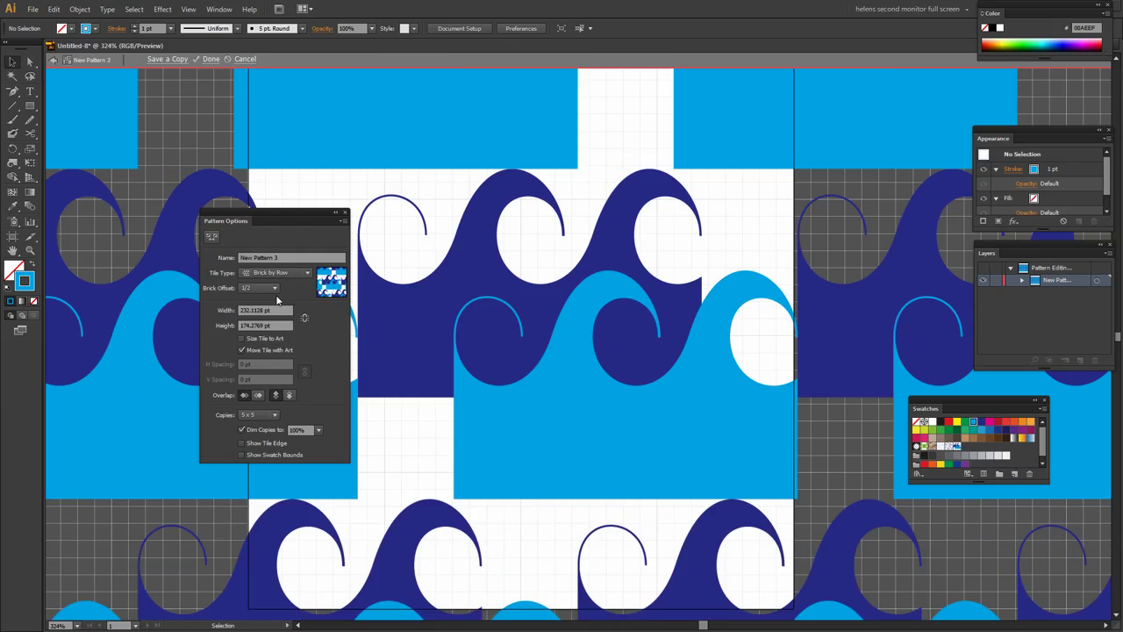
click(275, 290)
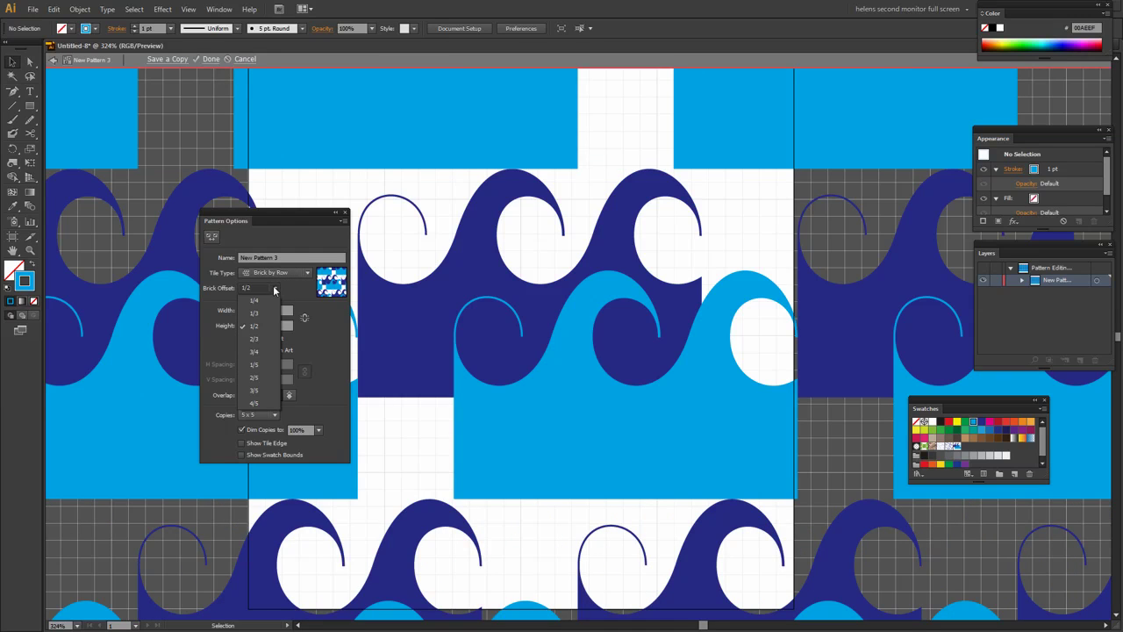
click(270, 365)
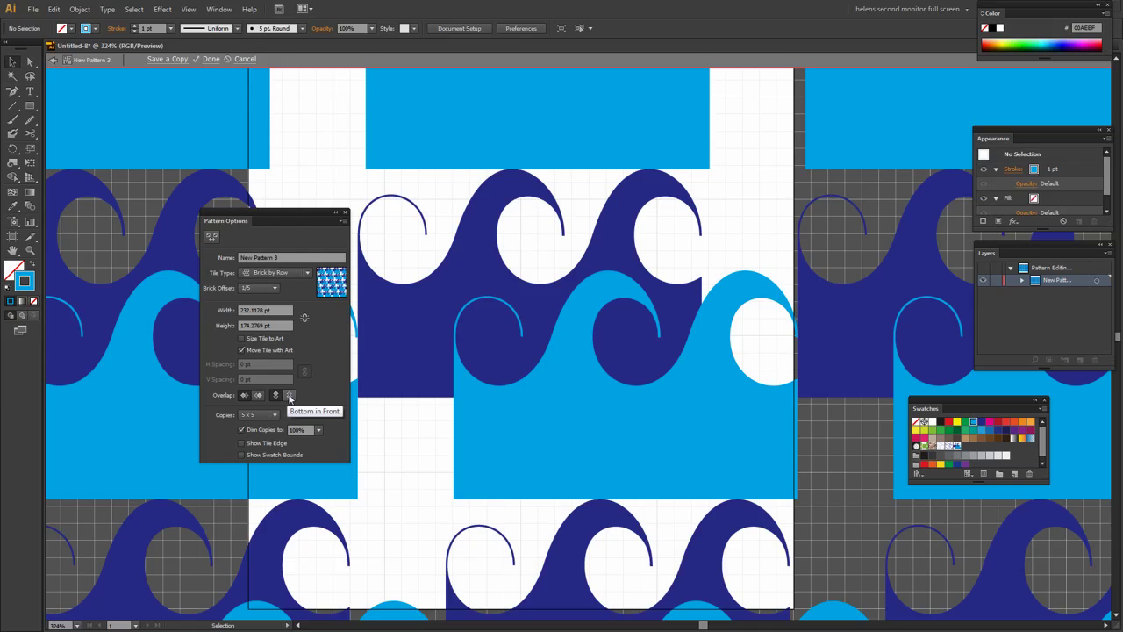
click(290, 397)
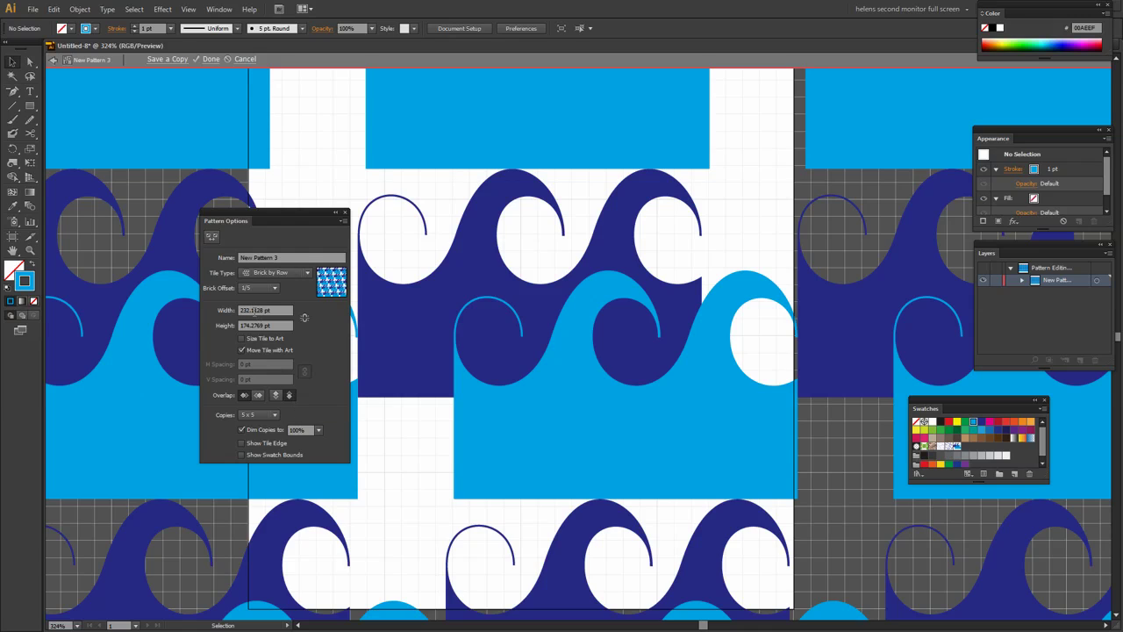
Narrow the New Pattern 3 tile width from 217 pt down to 145 pt
click(256, 310)
text(217)
key(Return)
key(Down)
key(Down)
key(Down)
key(Down)
key(Down)
key(Down)
key(Down)
key(Down)
key(Down)
key(Down)
key(Down)
key(Down)
key(Down)
key(Down)
key(Down)
key(Down)
key(Down)
key(Down)
key(Down)
key(Down)
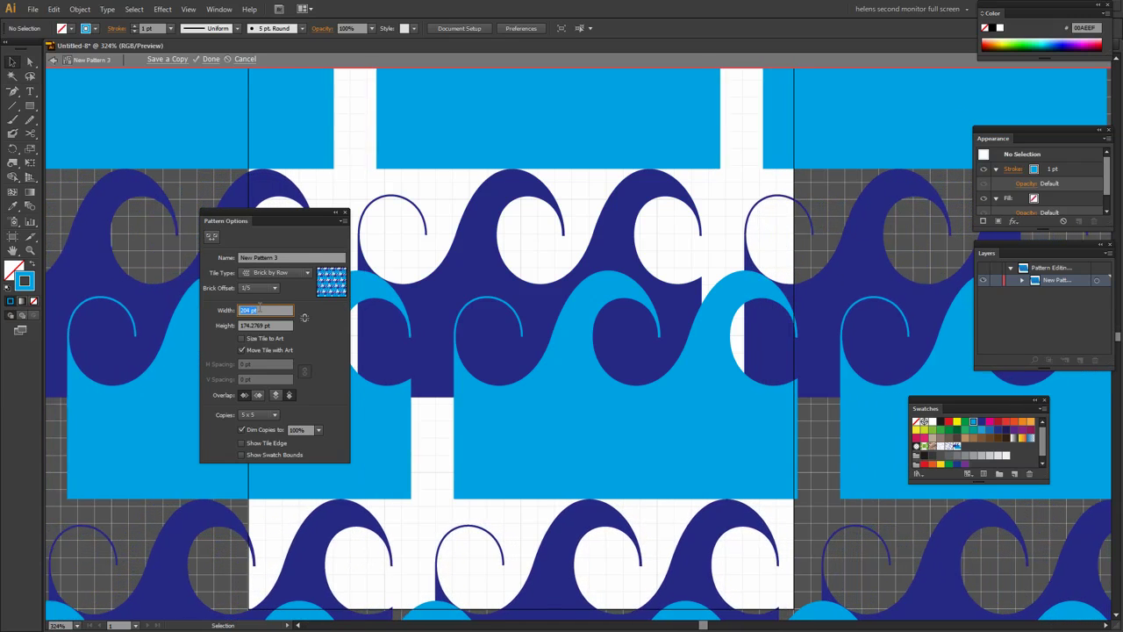
key(Down)
key(Down)
key(Down)
key(Down)
key(Down)
key(Down)
key(Down)
key(Down)
key(Down)
key(Down)
key(Down)
key(Down)
key(Down)
key(Down)
key(Down)
key(Down)
key(Down)
key(Down)
key(Down)
key(Down)
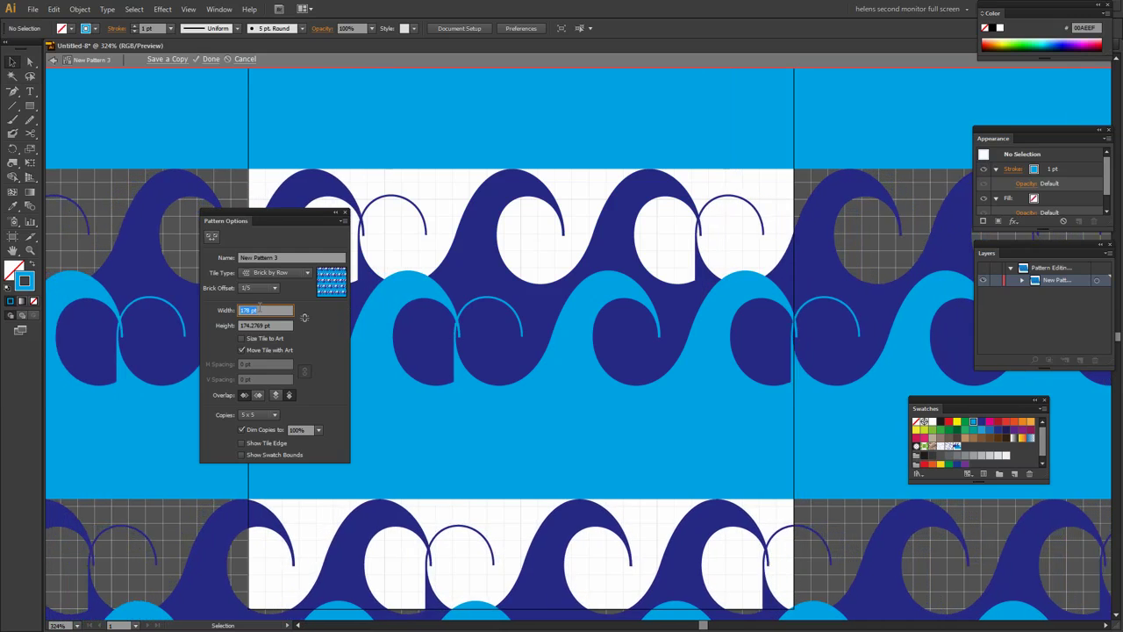
key(Down)
key(Down)
key(Down)
key(Down)
key(Down)
key(Down)
key(Down)
key(Down)
key(Down)
key(Down)
key(Down)
key(Down)
key(Down)
key(Down)
key(Down)
key(Down)
key(Down)
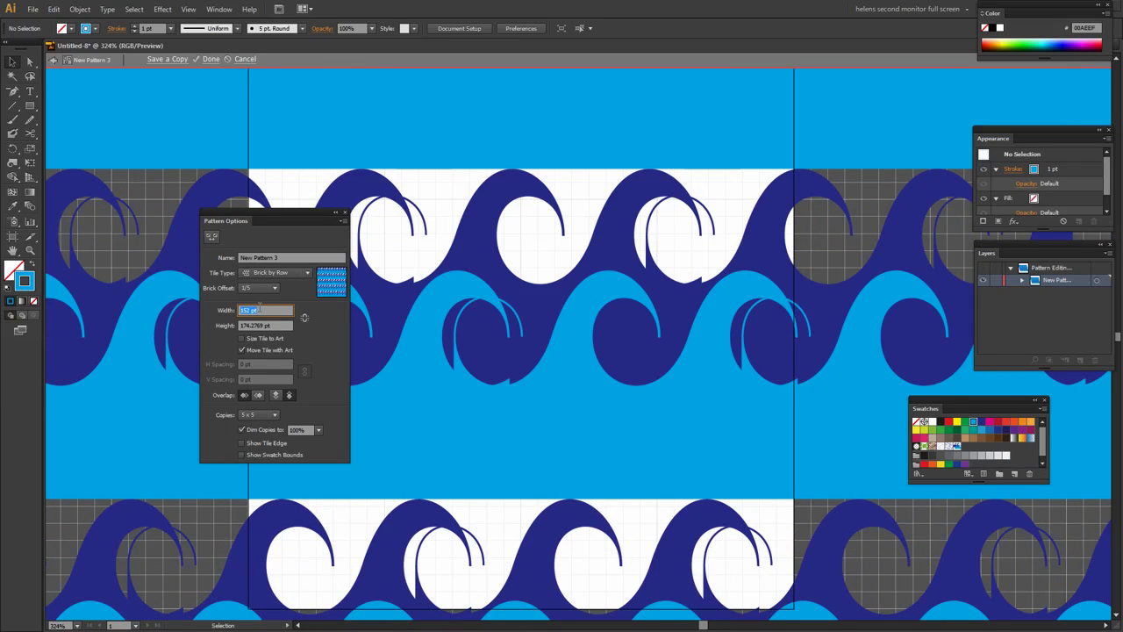
key(Down)
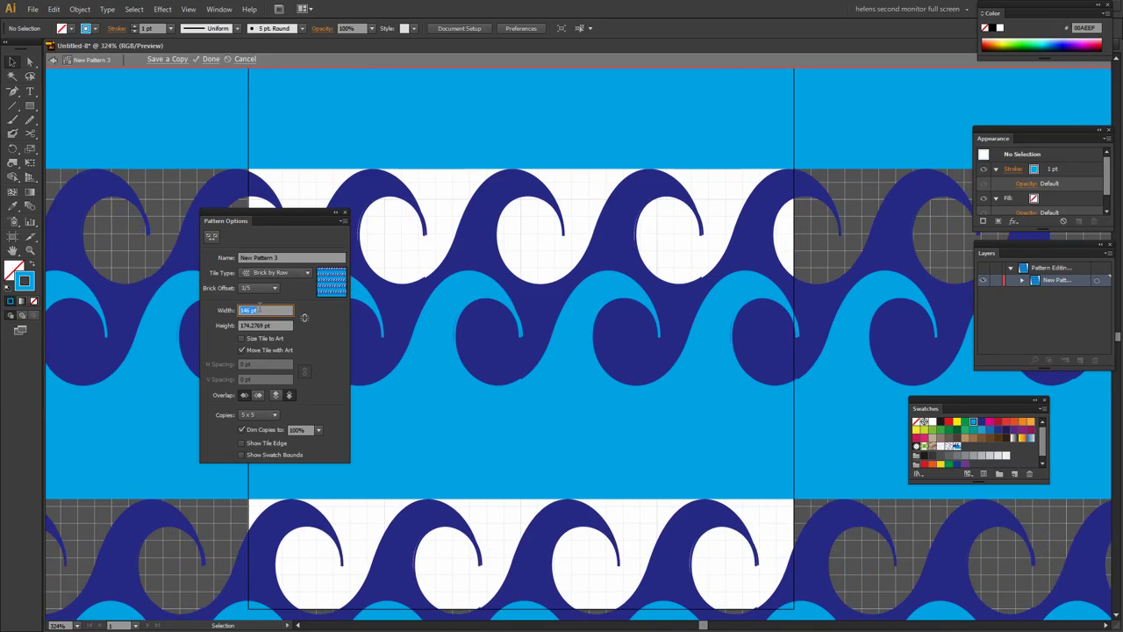
key(Down)
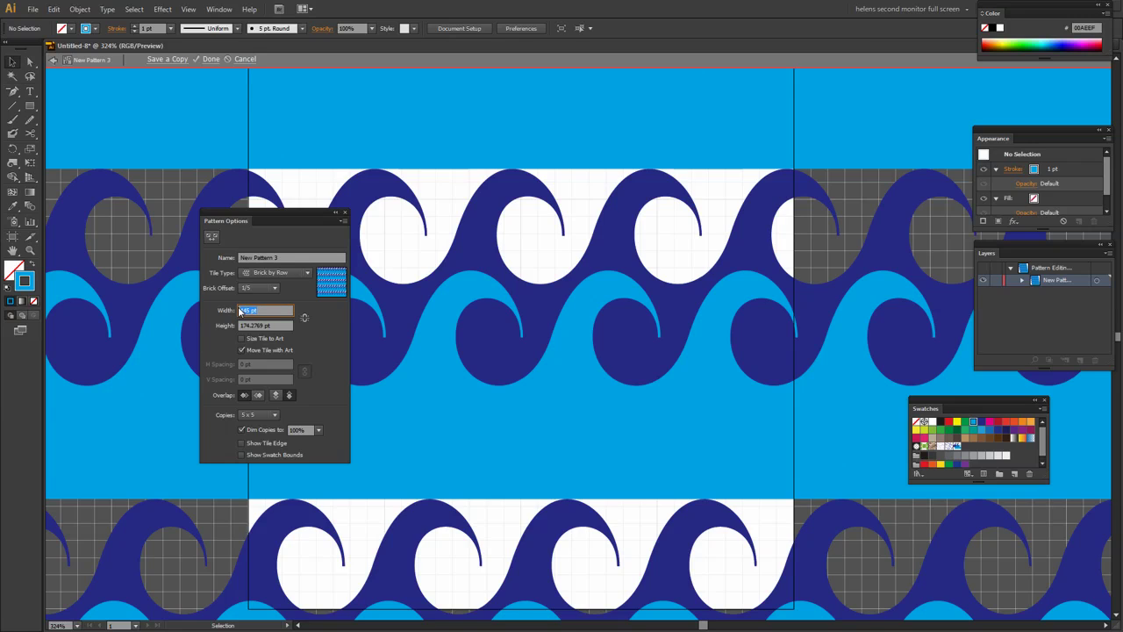
Shorten the tile height and set Overlap to Bottom in Front so the waves interlock
click(255, 325)
key(BackSpace)
key(BackSpace)
key(BackSpace)
key(BackSpace)
key(Return)
key(Down)
key(Down)
key(Down)
key(Down)
key(Down)
key(Down)
key(Down)
key(Down)
key(Down)
key(Down)
key(Down)
key(Down)
key(Down)
key(Down)
key(Down)
key(Down)
key(Down)
key(Down)
key(Down)
key(Down)
key(Down)
key(Down)
key(Down)
key(Down)
key(Down)
key(Down)
key(Down)
key(Down)
key(Down)
key(Down)
key(Down)
key(Down)
key(Down)
key(Down)
key(Down)
key(Down)
key(Down)
key(Down)
key(Down)
key(Down)
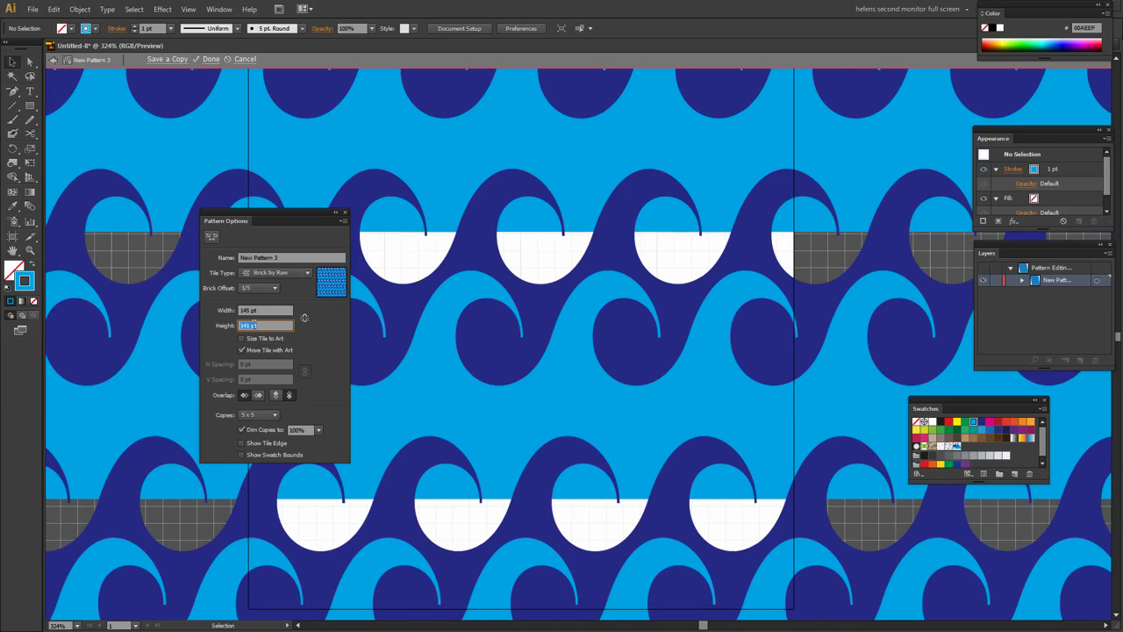
key(Down)
key(Down)
key(Down)
key(Down)
key(Down)
key(Down)
key(Down)
key(Down)
key(Down)
key(Down)
key(Down)
key(Down)
key(Down)
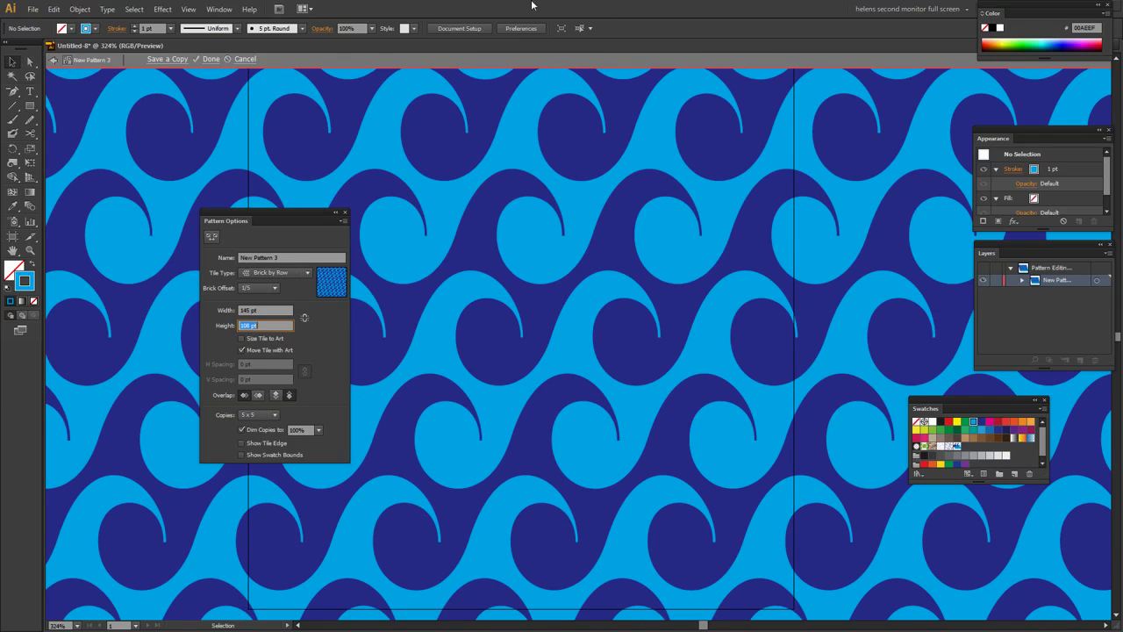
click(275, 396)
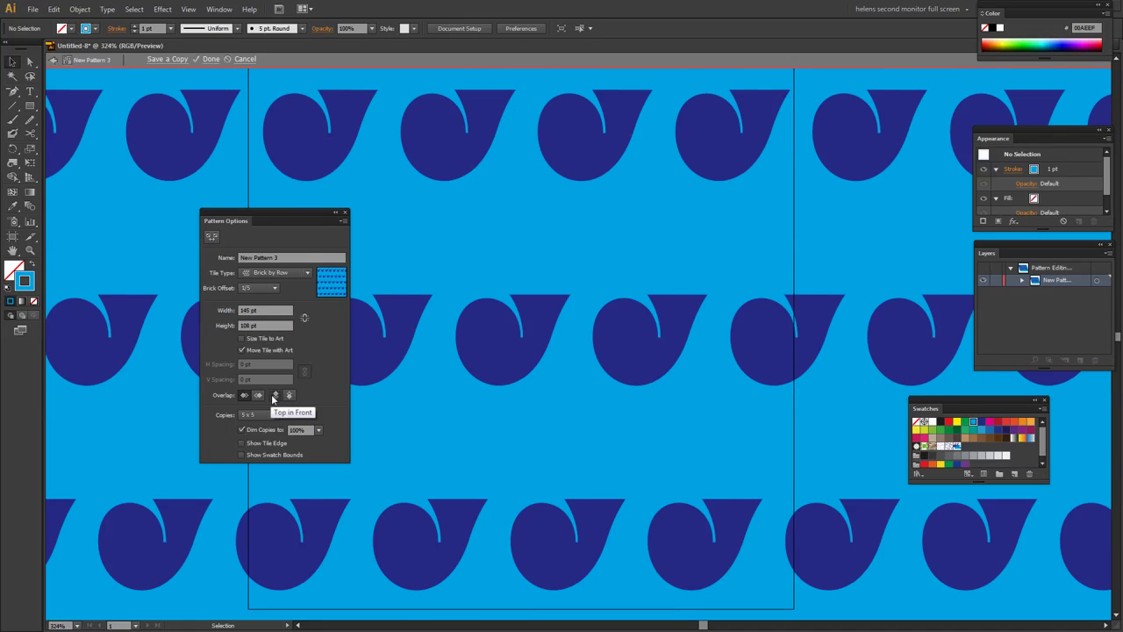
click(289, 394)
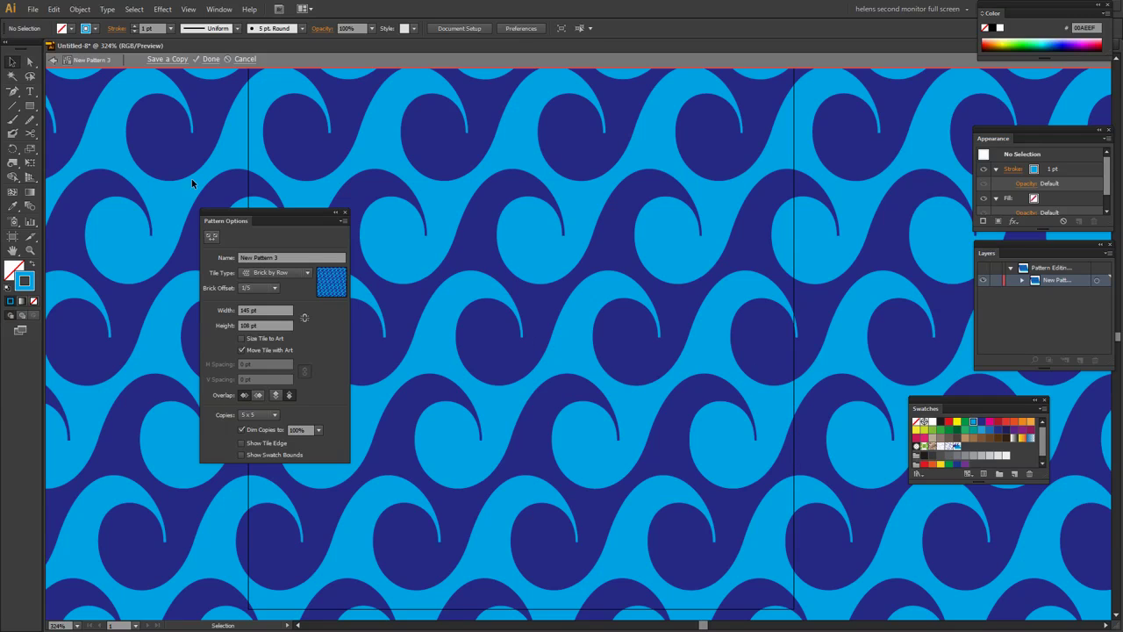
Finish pattern editing, then shrink both wave groups and park them left of the artboard
click(207, 59)
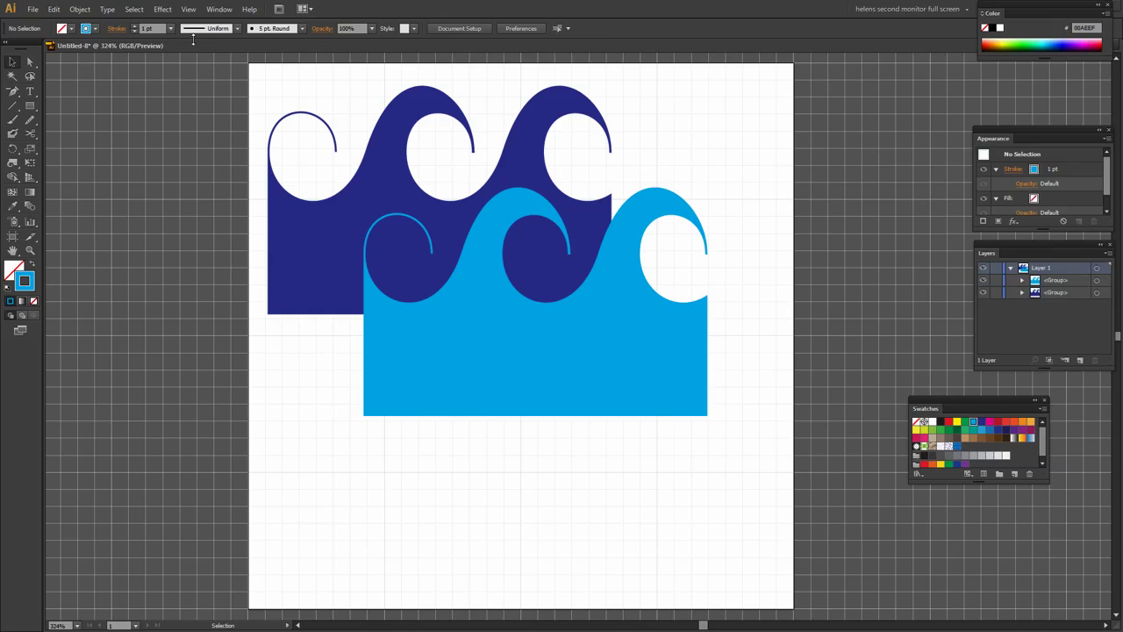
scroll(215, 50, up, 3)
scroll(215, 50, up, 2)
drag(262, 236, 491, 421)
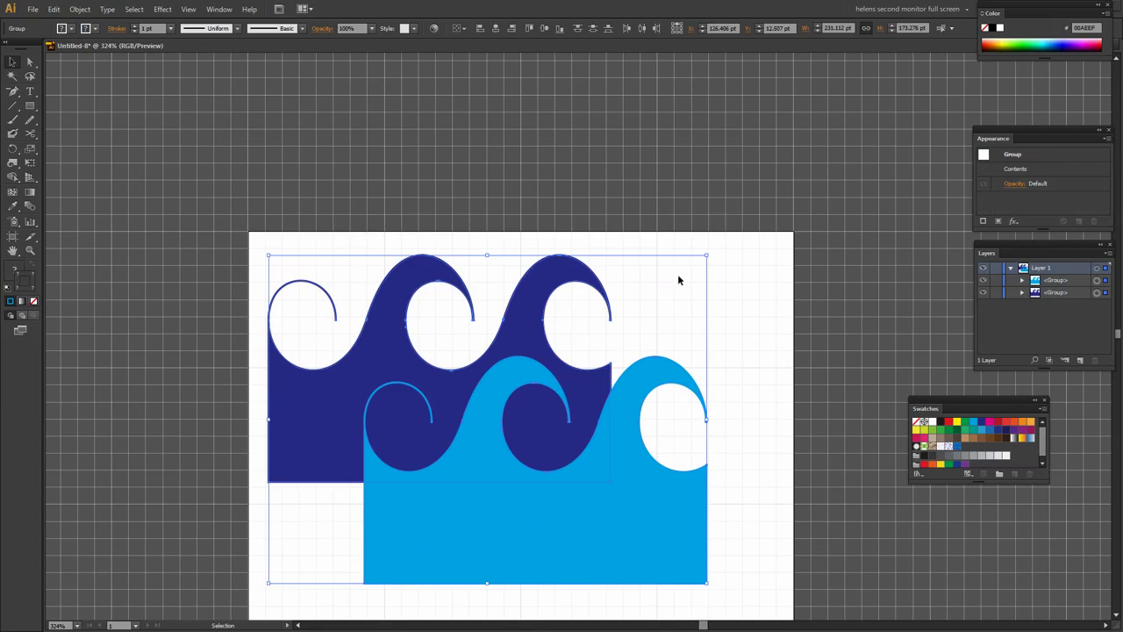
drag(707, 256, 408, 478)
drag(338, 553, 166, 349)
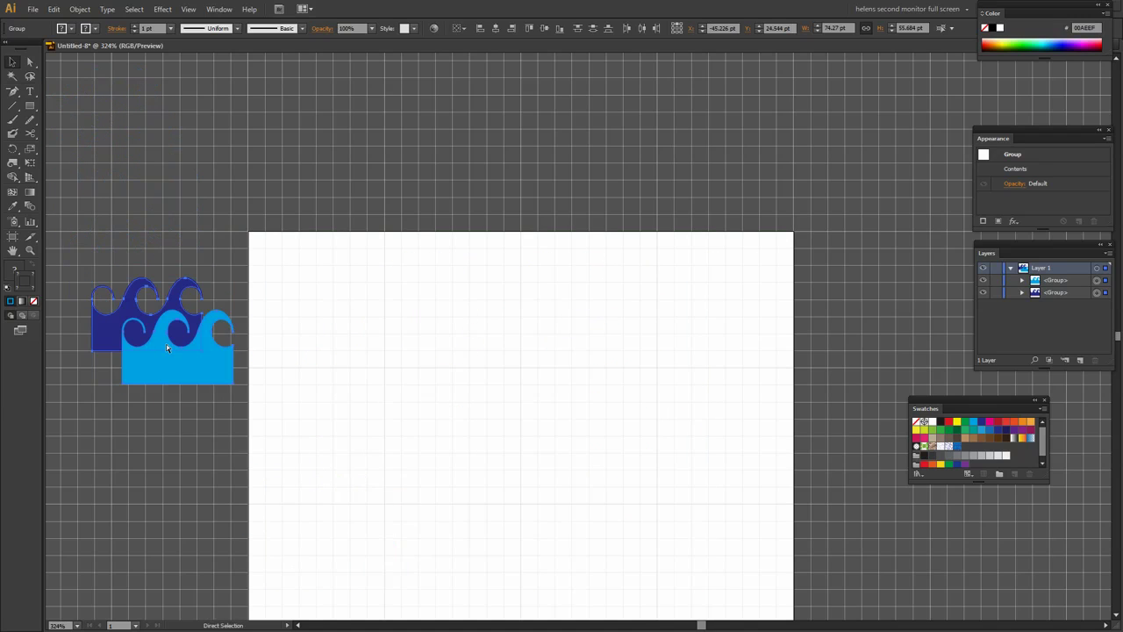
Hide the grid and draw a 288 × 288 pt rectangle covering the whole artboard
scroll(167, 348, down, 6)
scroll(167, 347, left, 2)
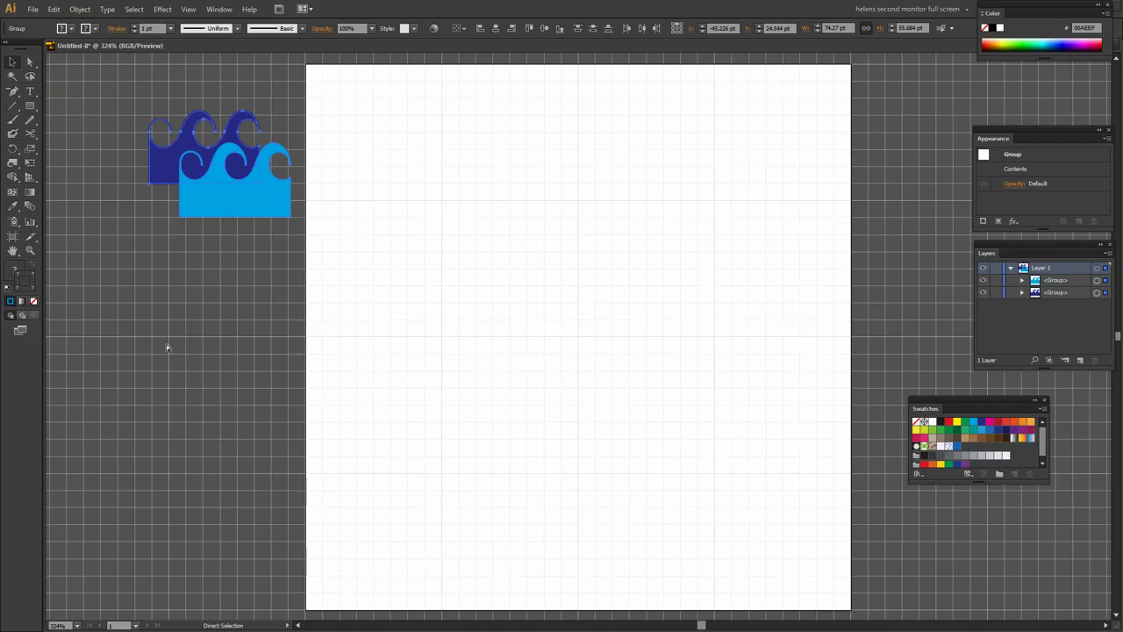
click(188, 9)
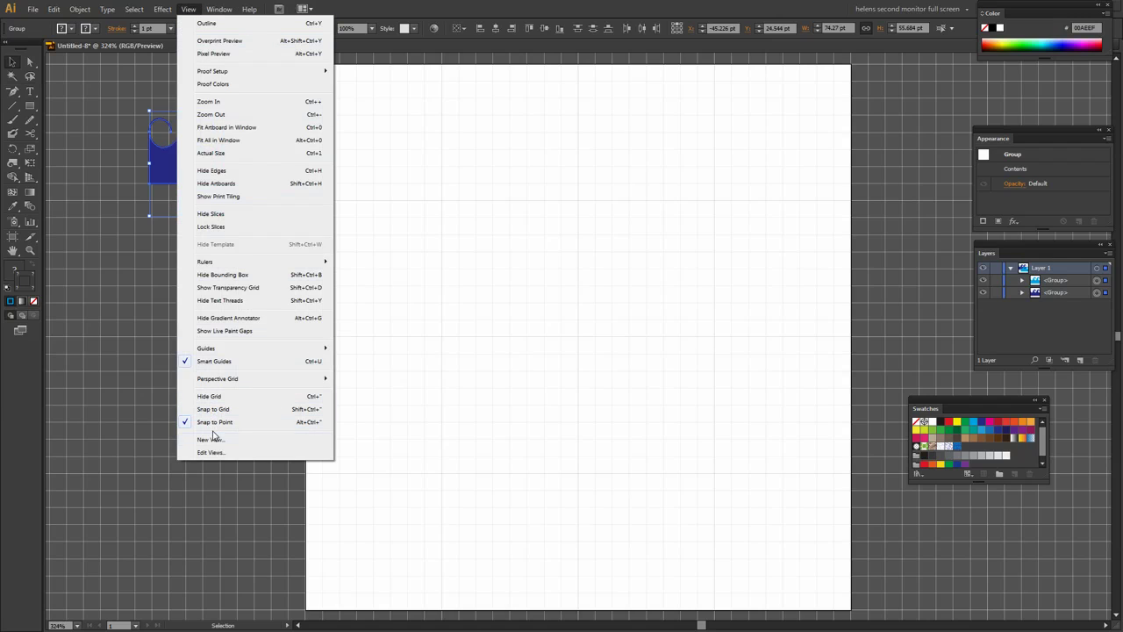
click(215, 397)
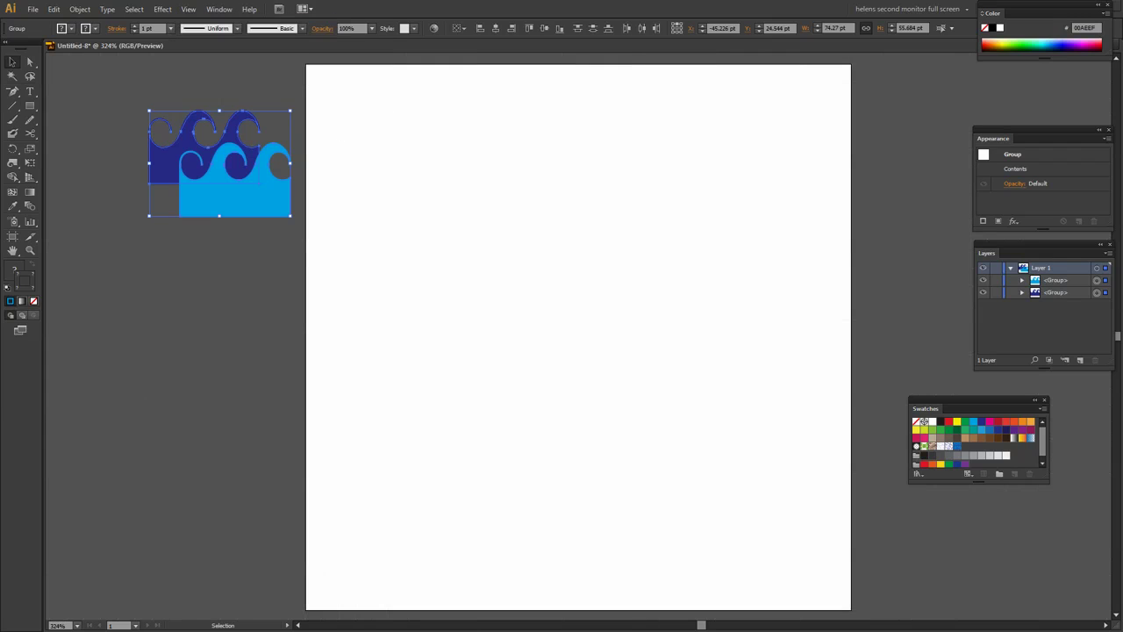
click(30, 105)
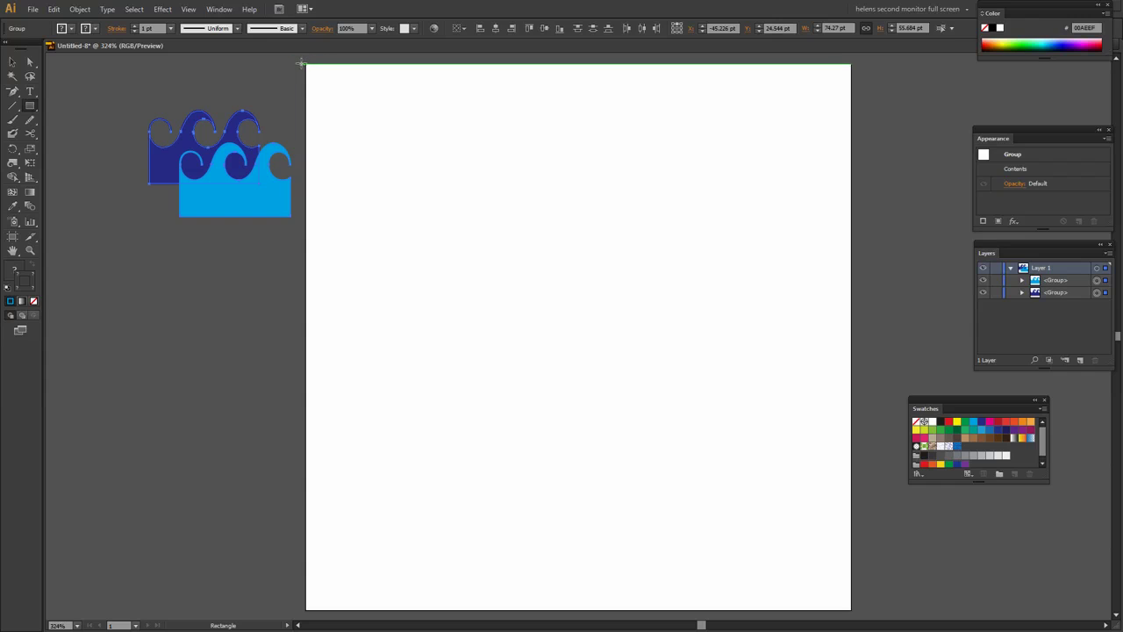
drag(305, 64, 850, 609)
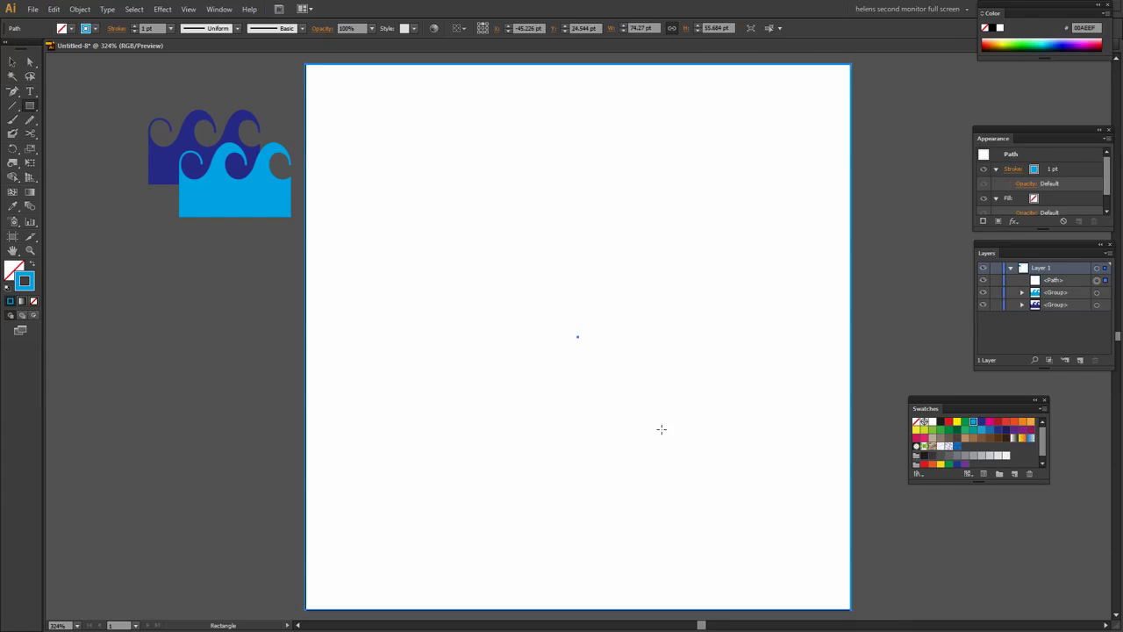
Fill the rectangle with the outlined wave pattern and scale only the pattern to 25%
click(70, 30)
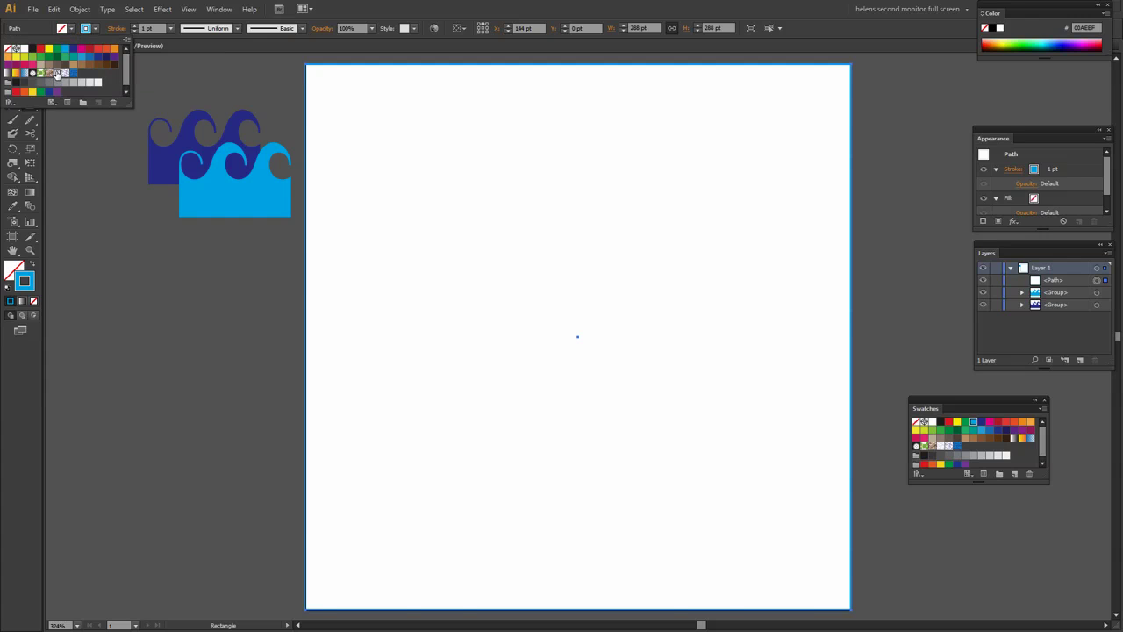
click(56, 73)
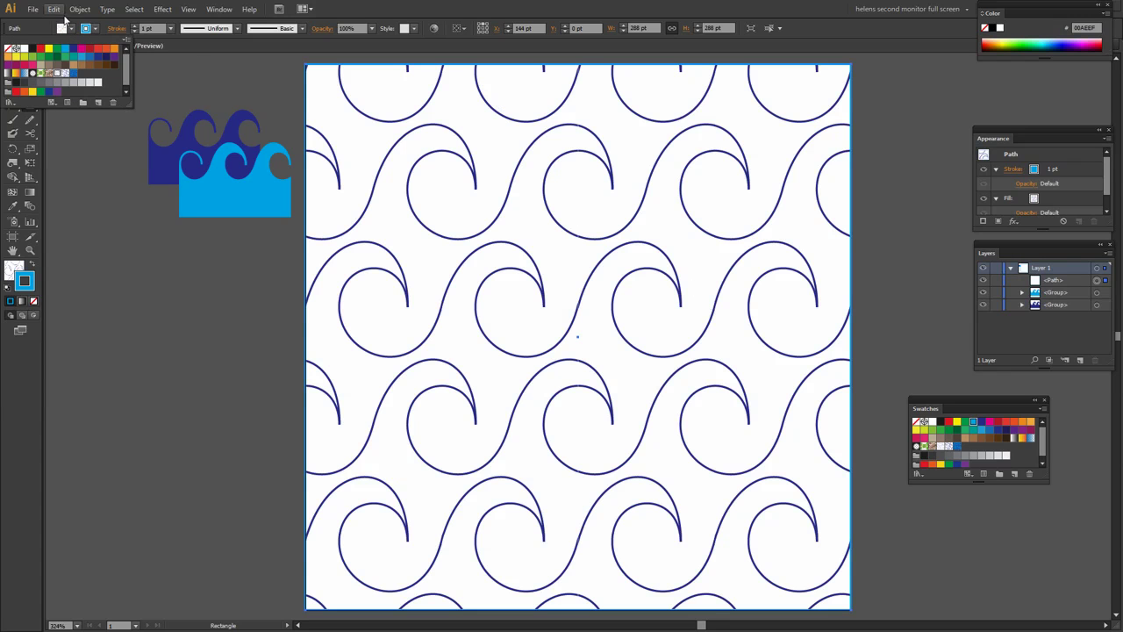
click(88, 11)
mouse_move(92, 21)
click(239, 84)
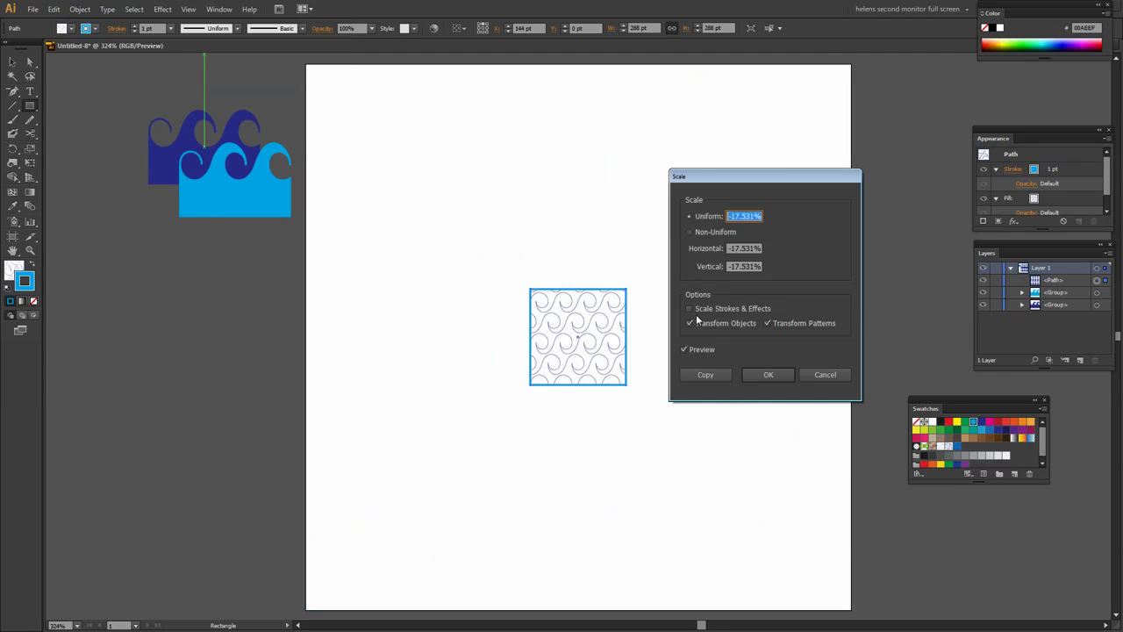
click(689, 324)
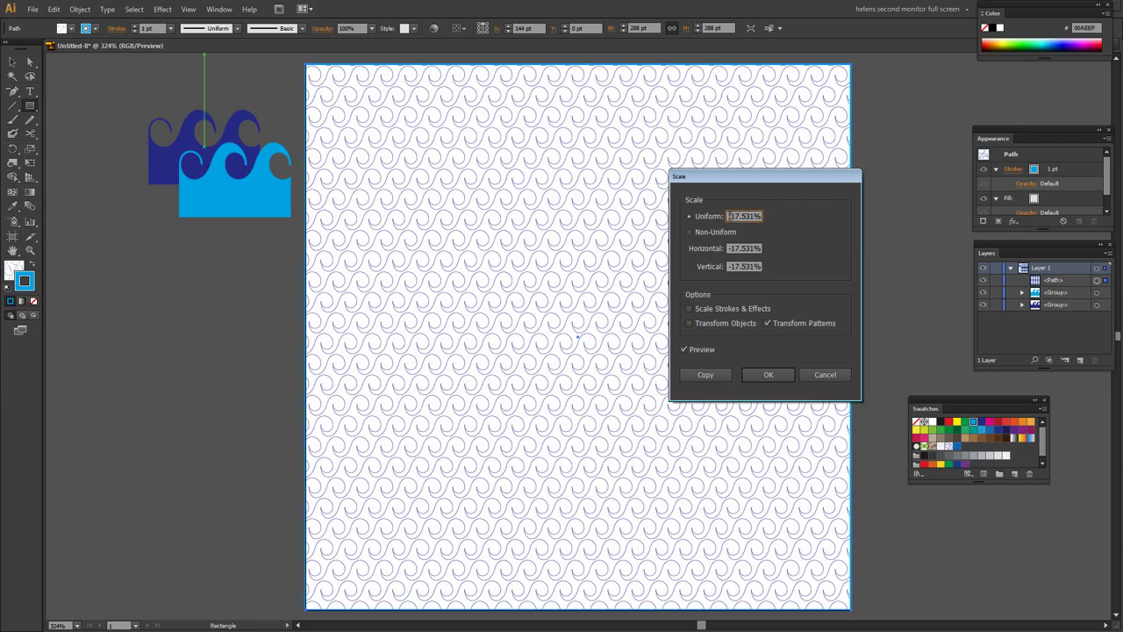
text(25)
click(767, 372)
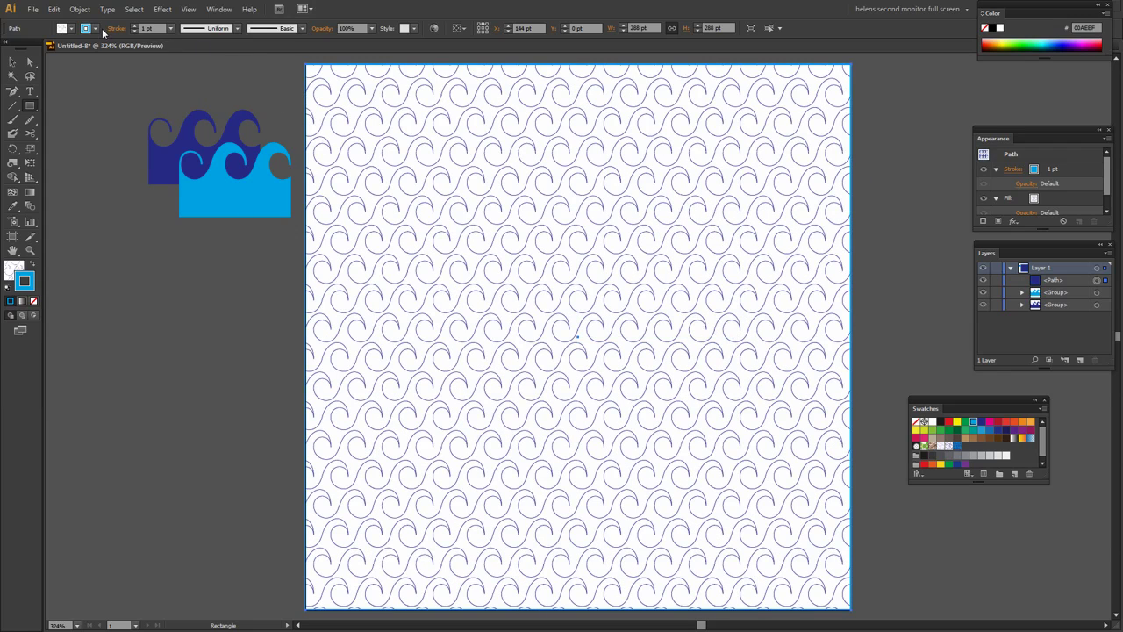
Switch the rectangle's fill to New Pattern 2 and scale only the pattern to 25%
click(72, 29)
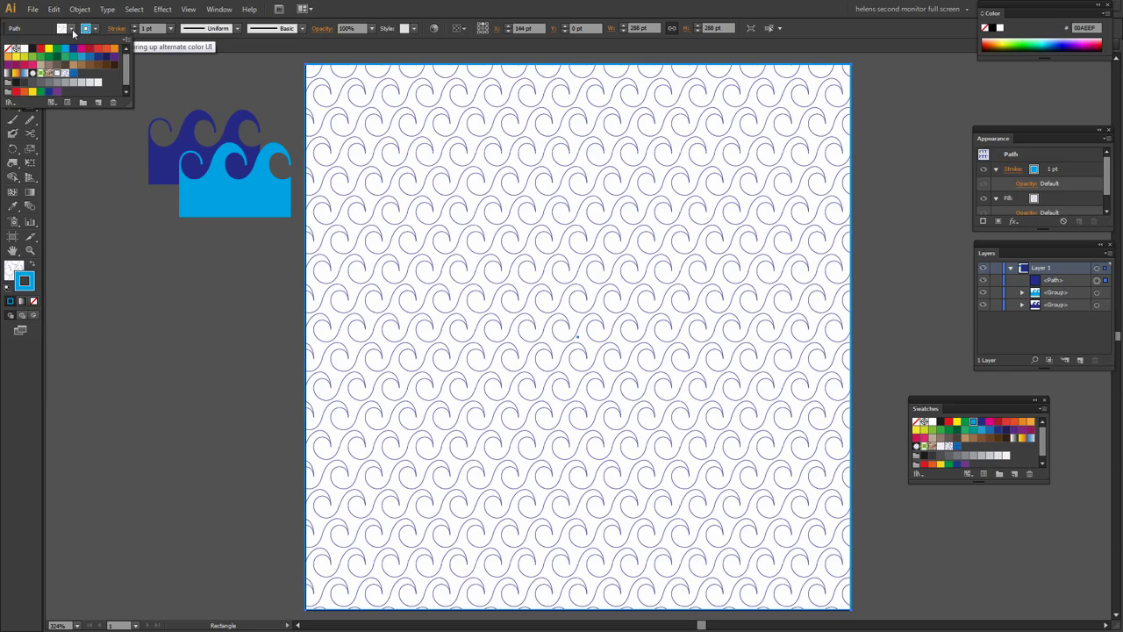
click(66, 75)
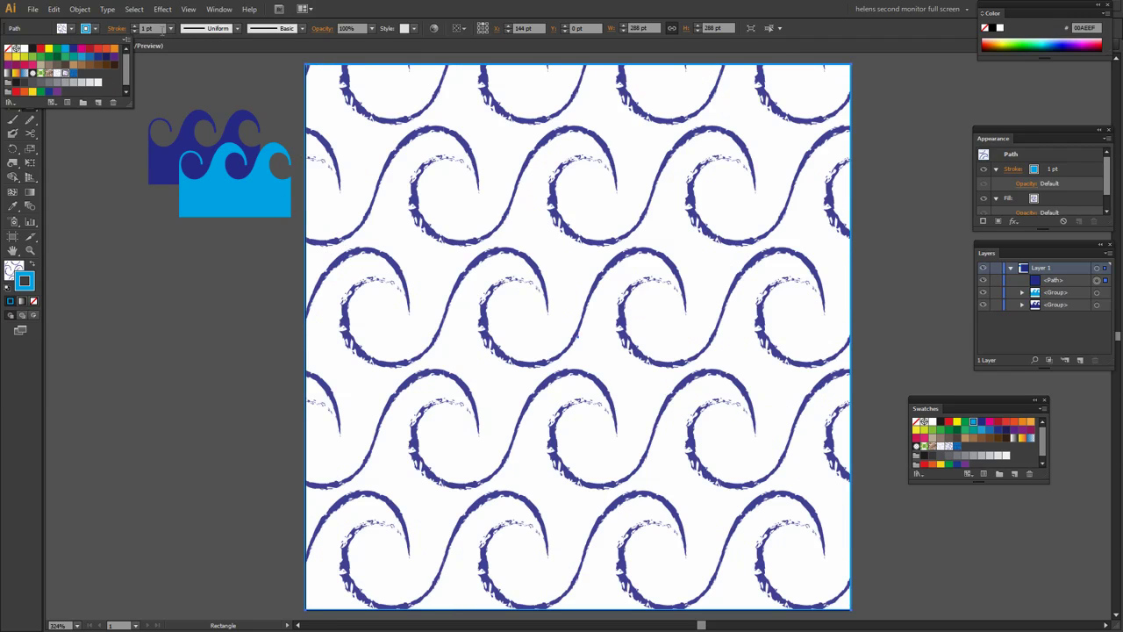
click(78, 10)
click(85, 10)
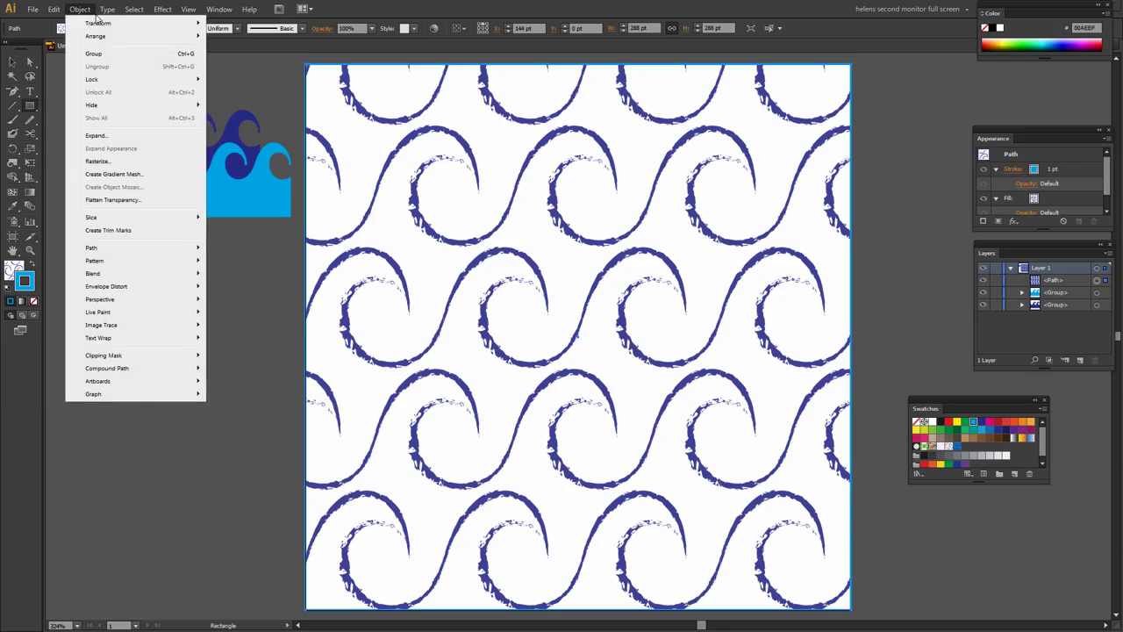
mouse_move(91, 23)
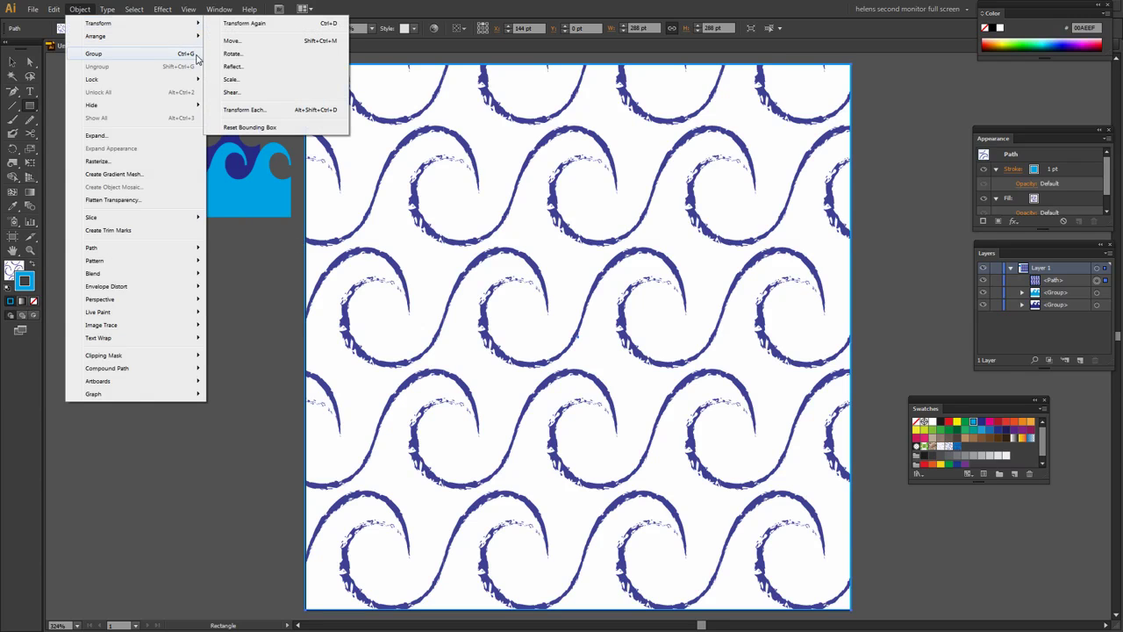
click(230, 79)
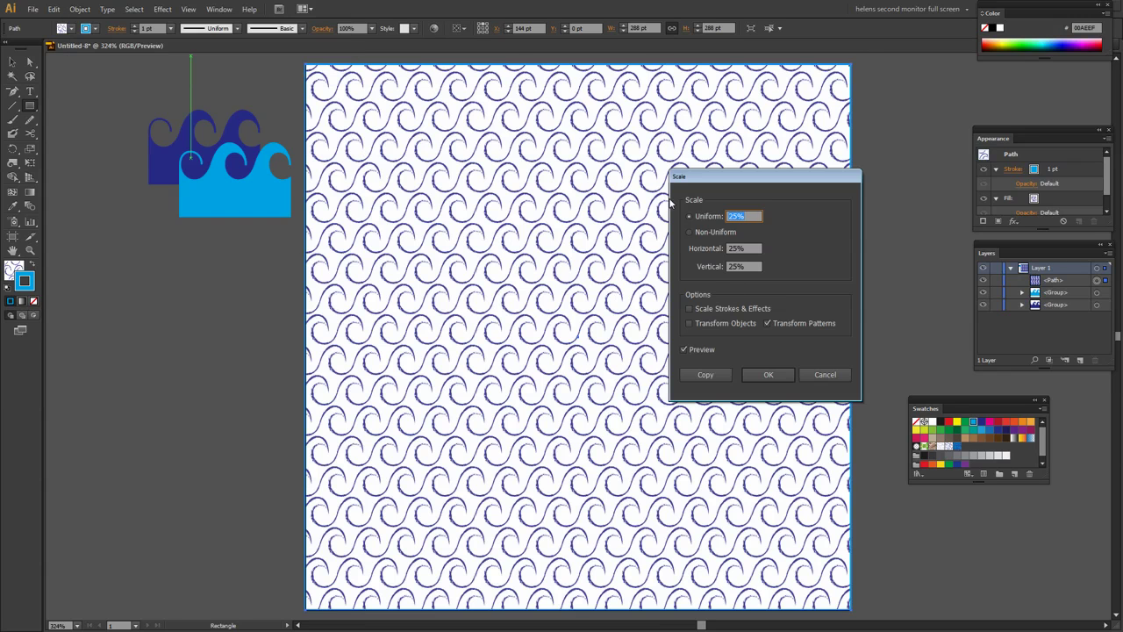
click(762, 377)
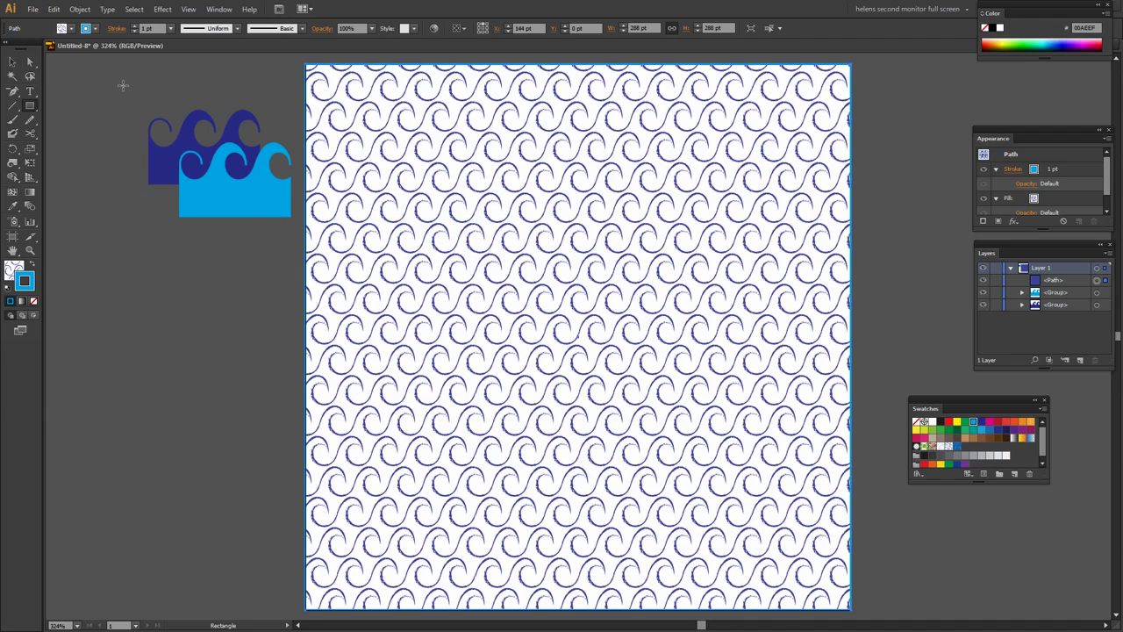
Switch the rectangle's fill to New Pattern 3 and scale only the pattern to 25%
click(69, 29)
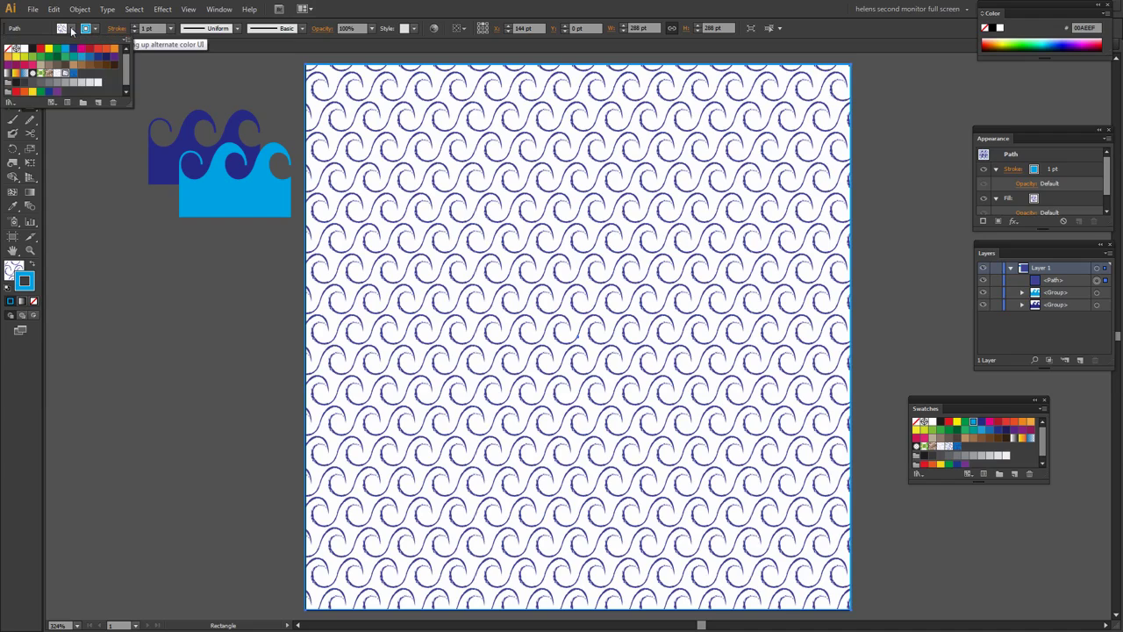
click(73, 77)
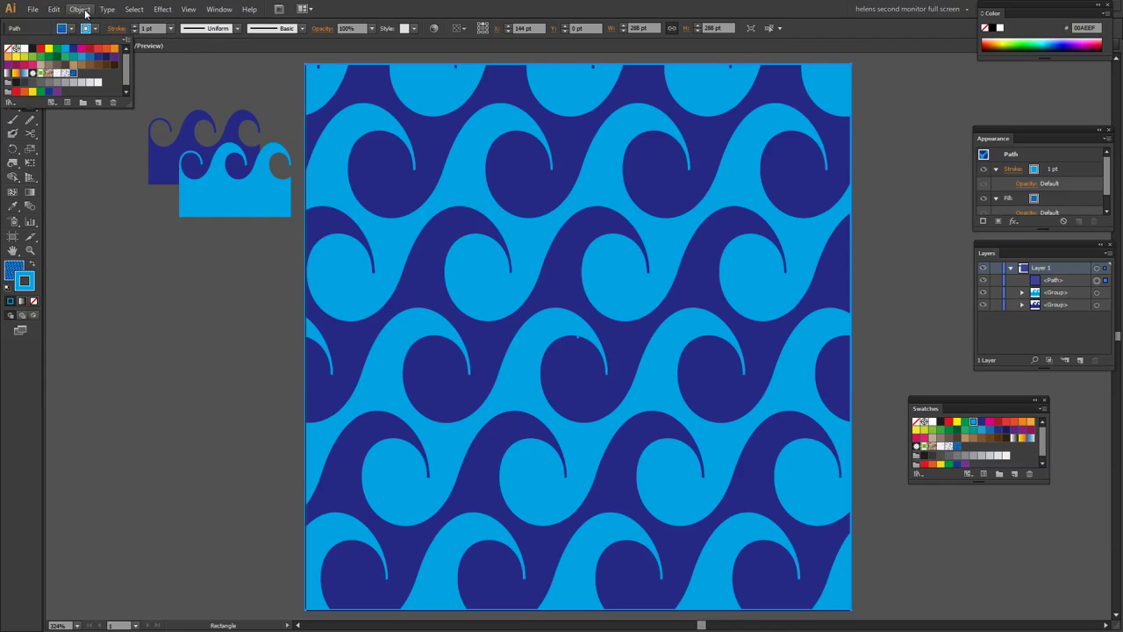
click(81, 10)
click(83, 10)
mouse_move(109, 30)
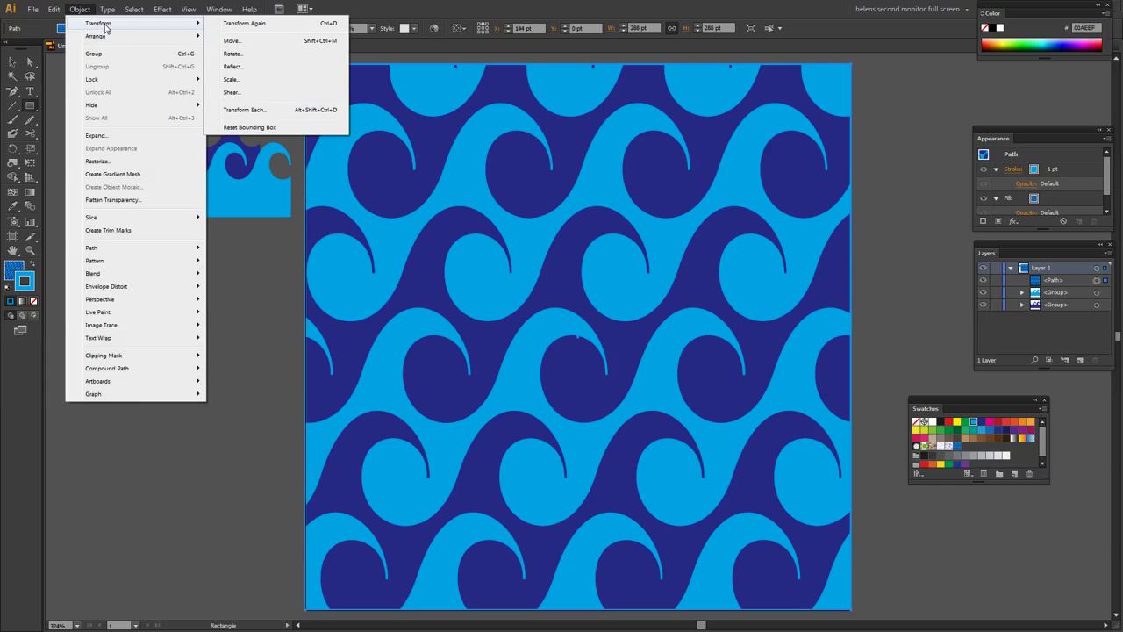
click(231, 79)
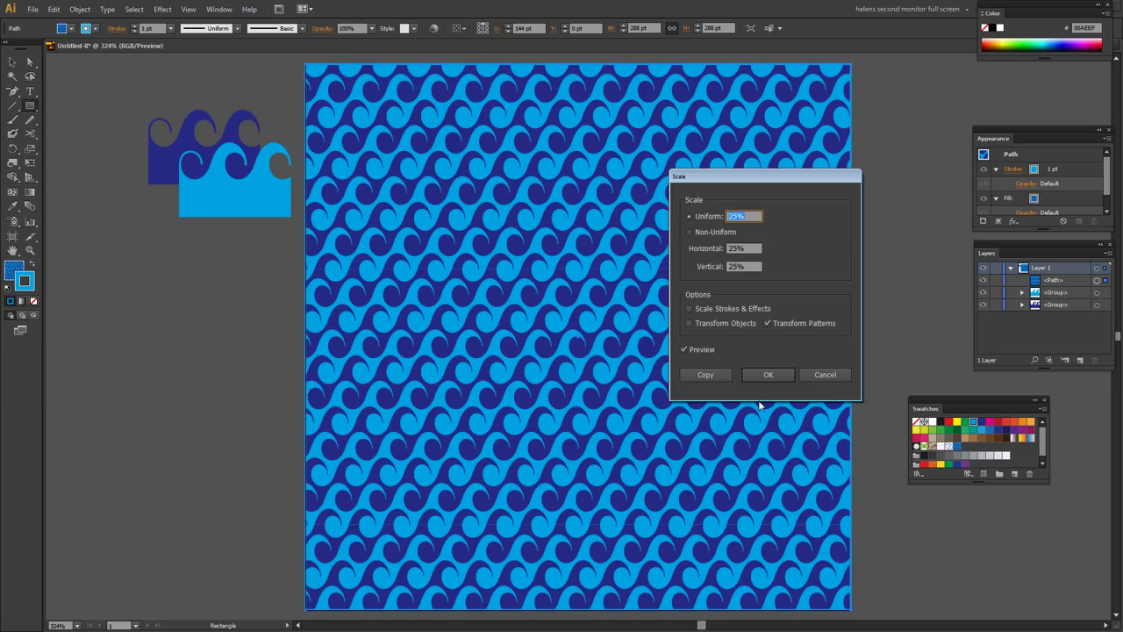
click(761, 374)
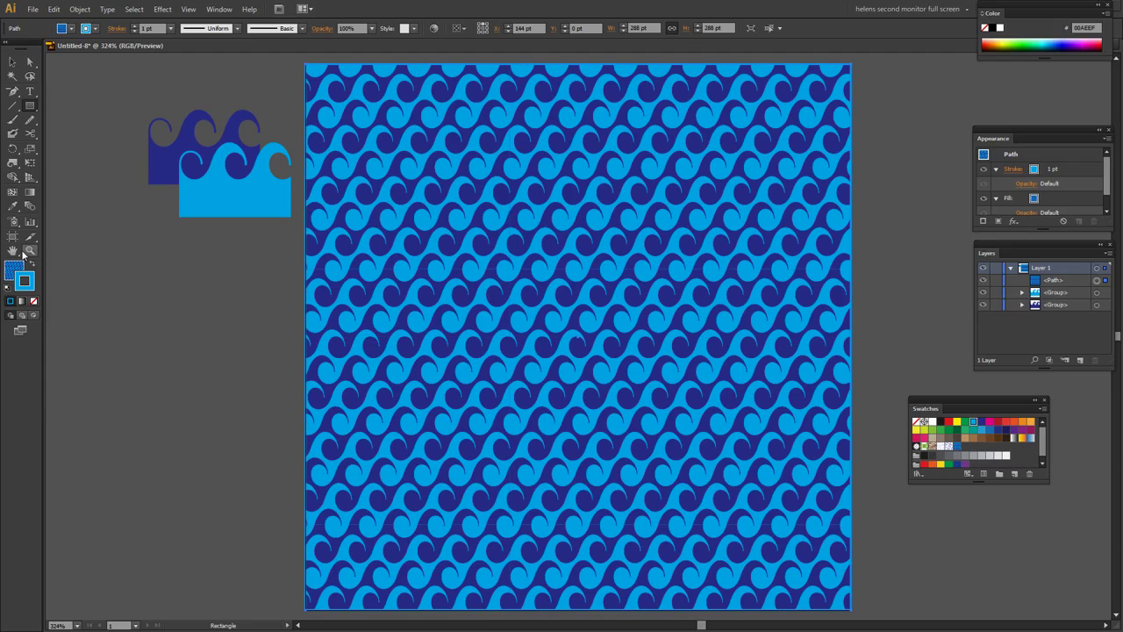
click(30, 251)
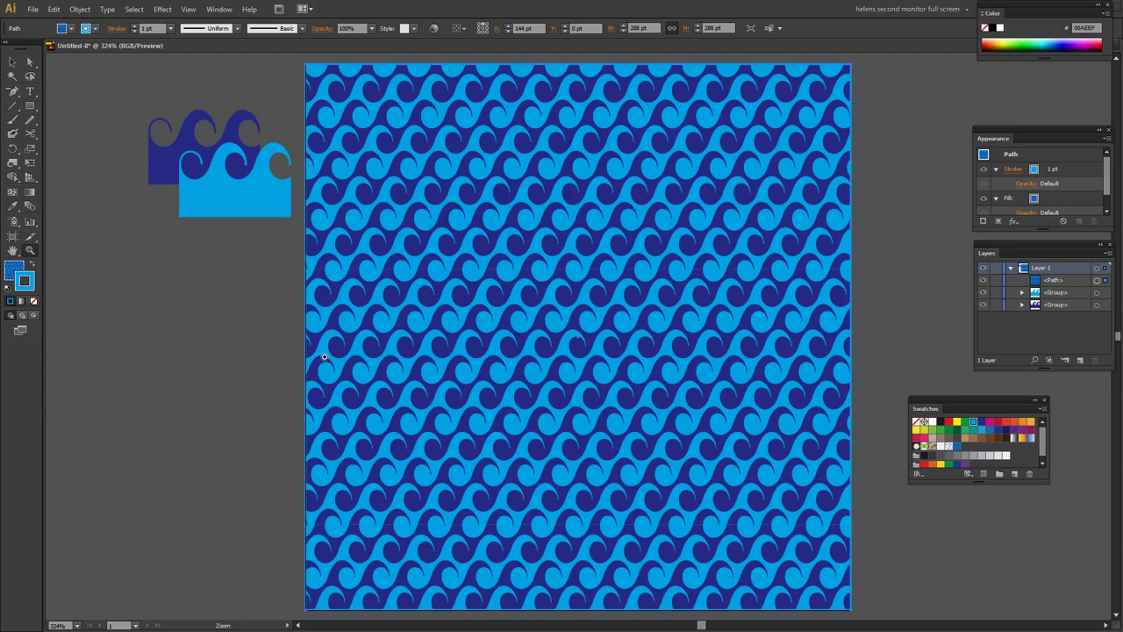